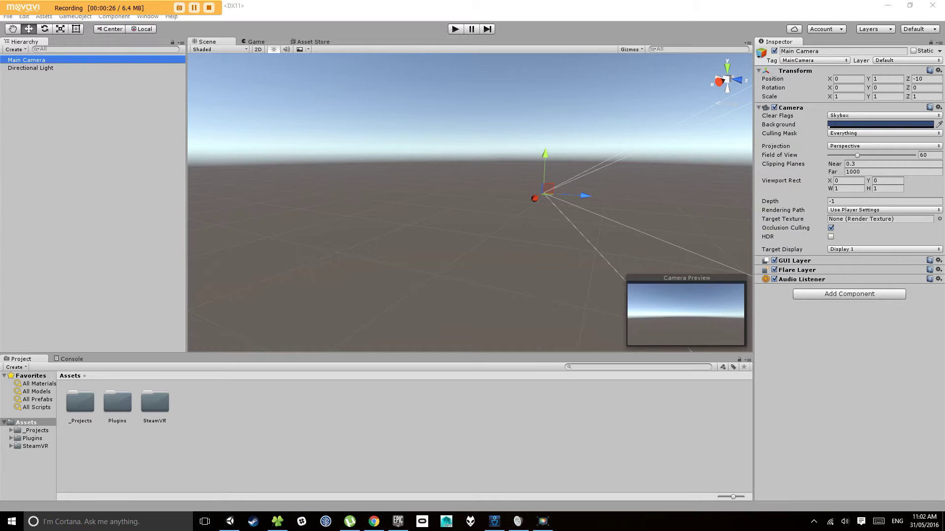
# Orbit the Scene view around the empty scene to lower the horizon and tilt toward the sky.
pyautogui.click(88, 214)
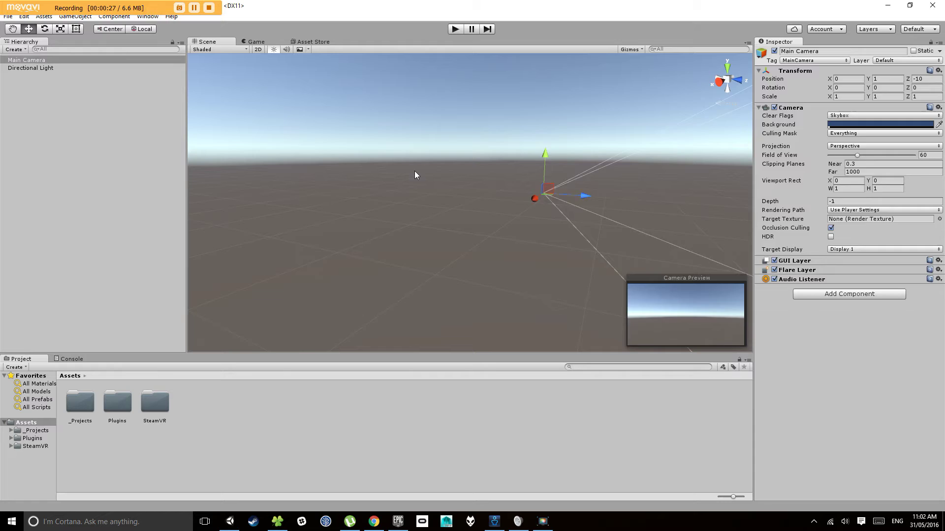
pyautogui.keyDown('alt'); pyautogui.moveTo(369, 216); pyautogui.dragTo(580, 192); pyautogui.keyUp('alt')
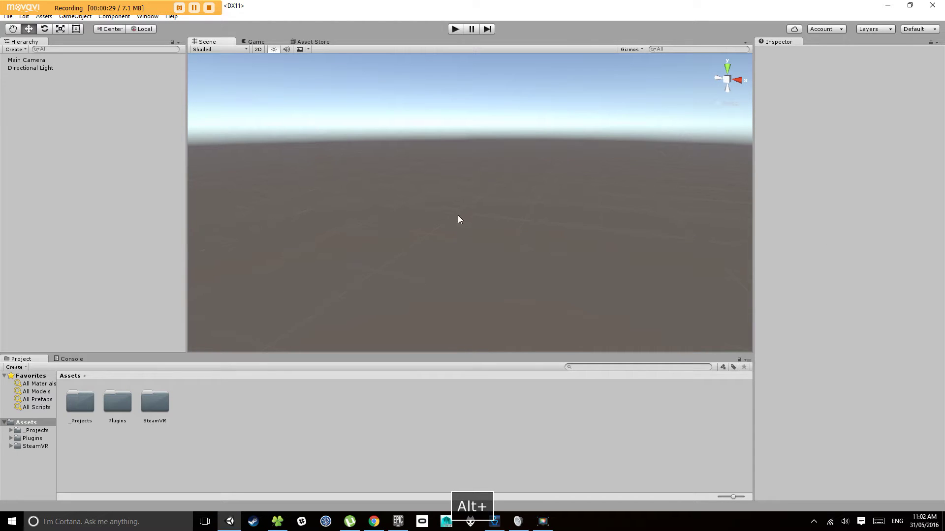
pyautogui.click(82, 156)
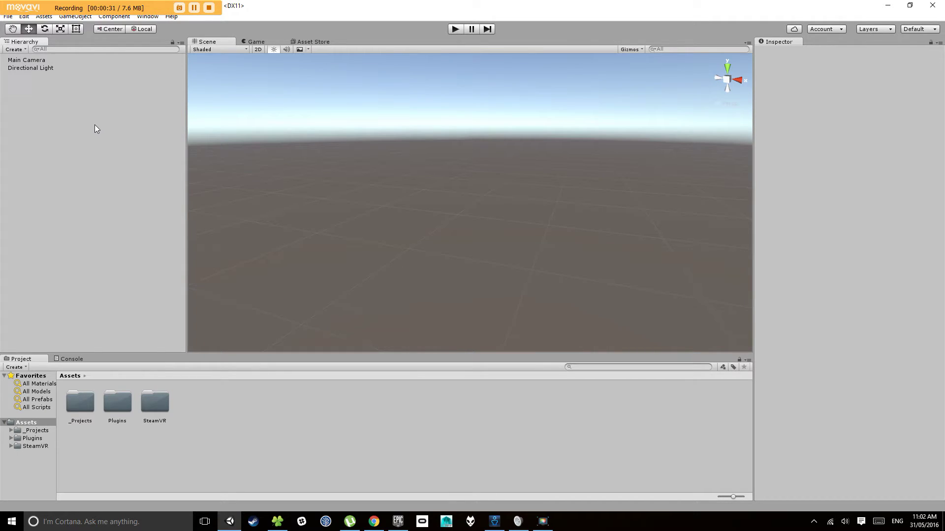
pyautogui.keyDown('alt'); pyautogui.moveTo(505, 252); pyautogui.dragTo(457, 194); pyautogui.keyUp('alt')
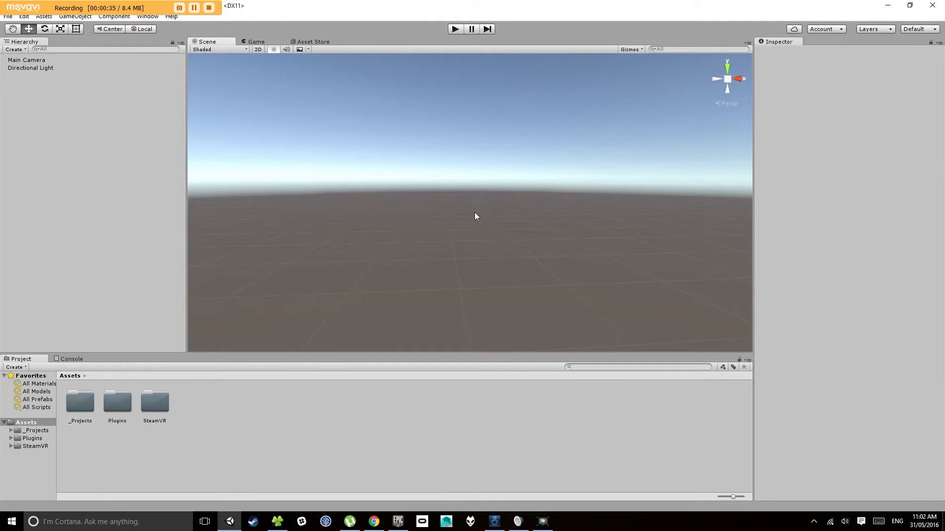
pyautogui.press('alt')
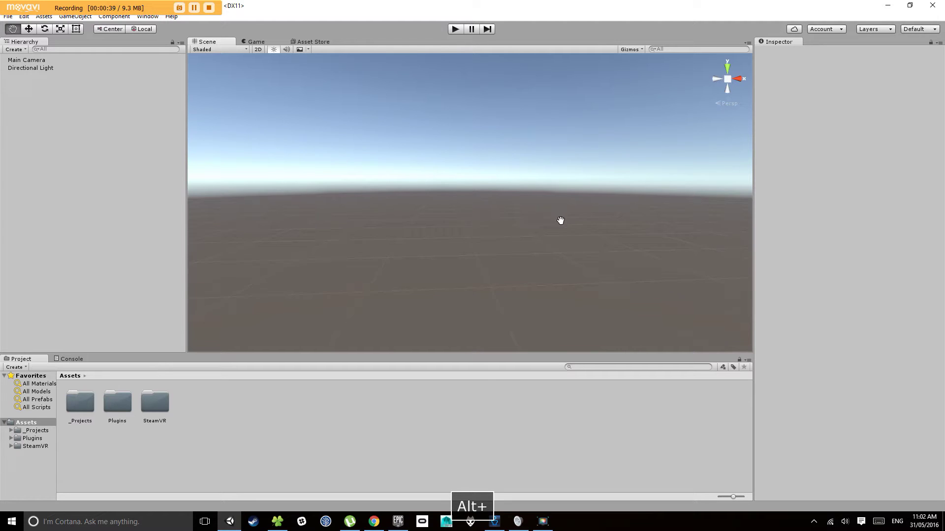
pyautogui.keyDown('alt'); pyautogui.moveTo(535, 247); pyautogui.dragTo(509, 207); pyautogui.keyUp('alt')
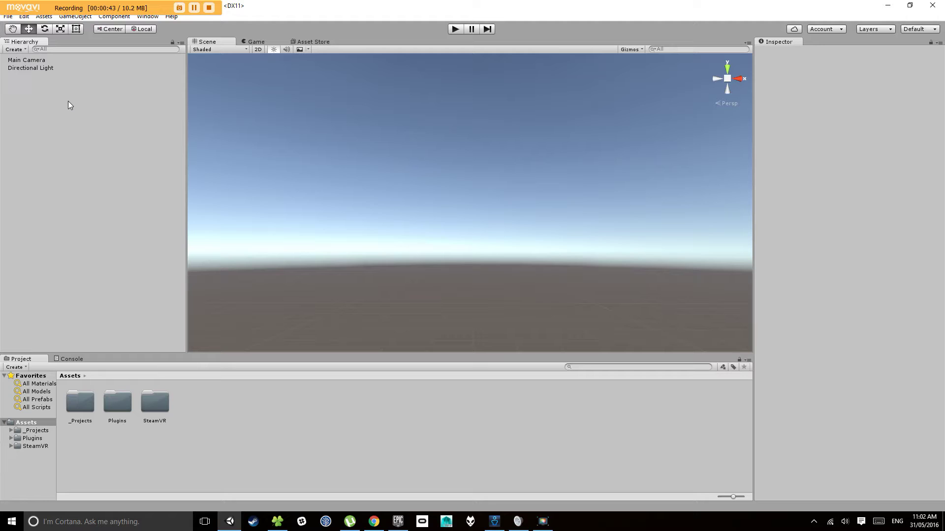
# Widen the Scene view and inspect Main Camera and Directional Light, then clear the selection.
pyautogui.moveTo(190, 154); pyautogui.dragTo(163, 148)
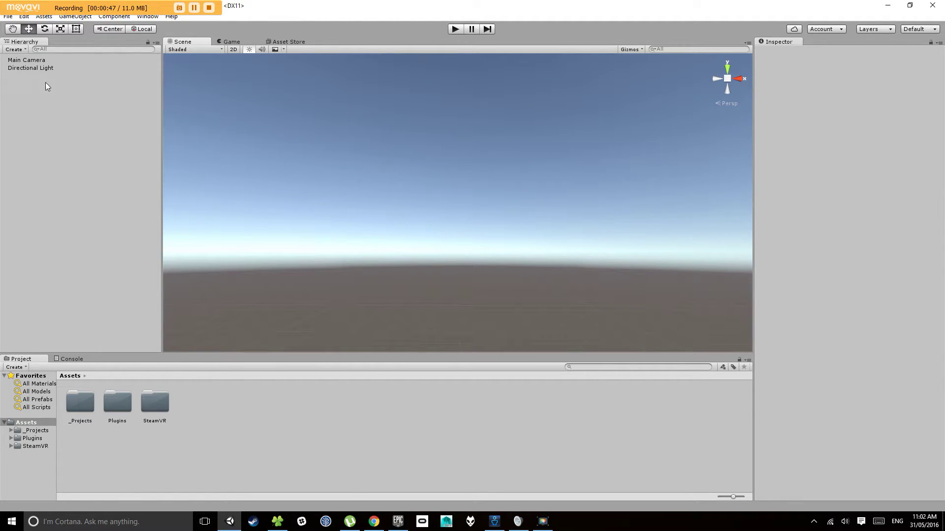
pyautogui.click(29, 60)
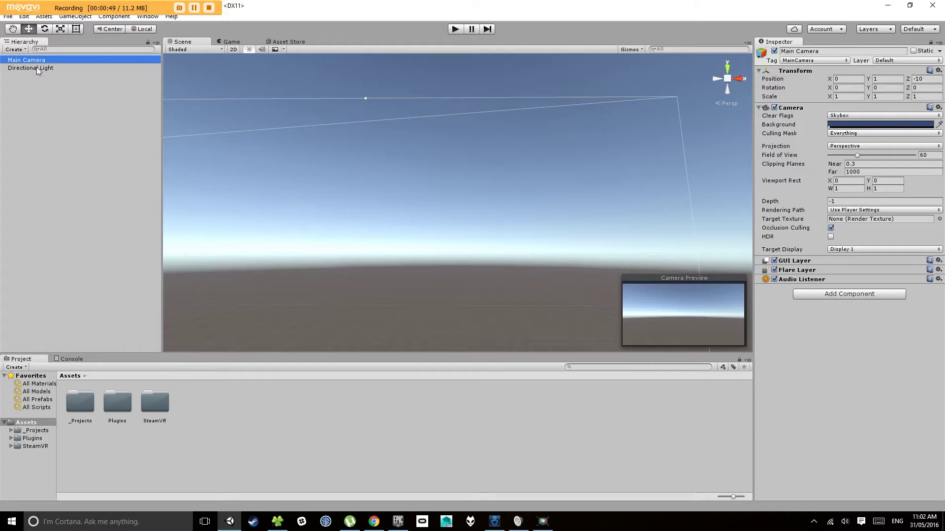
pyautogui.click(37, 68)
pyautogui.click(67, 121)
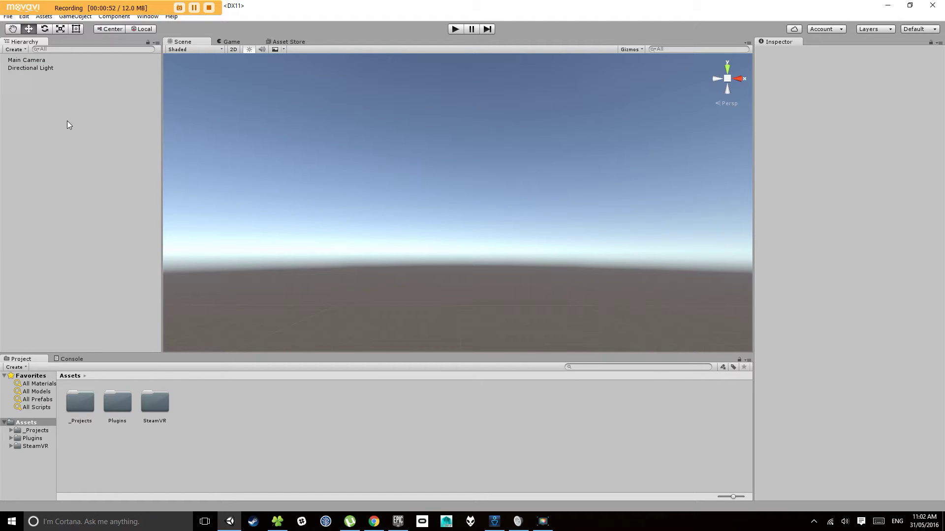
# Create a Particle System from the Hierarchy context menu and view its particles.
pyautogui.rightClick(62, 102)
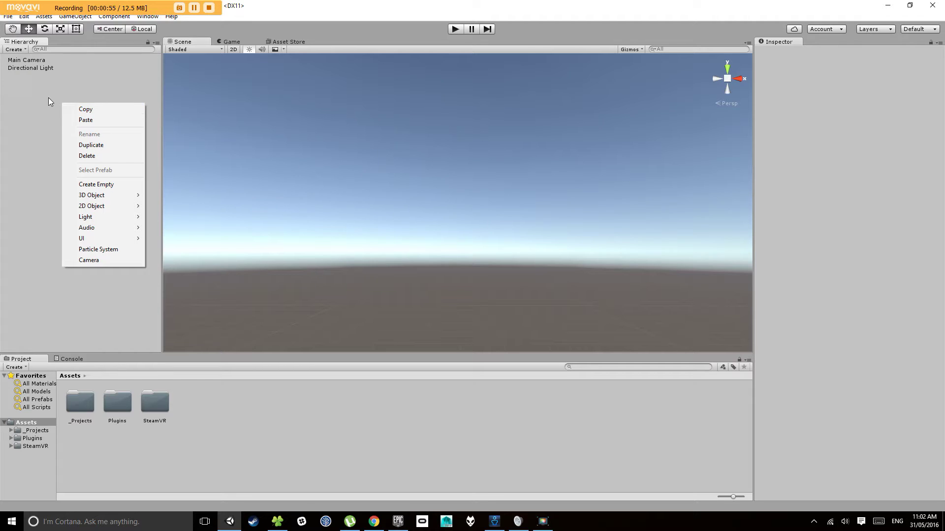
pyautogui.click(118, 249)
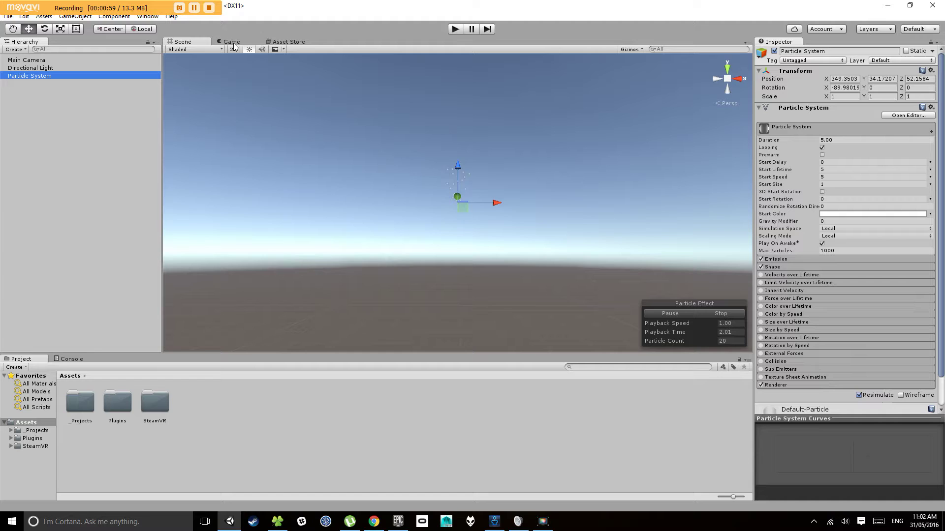
pyautogui.click(229, 42)
pyautogui.click(186, 42)
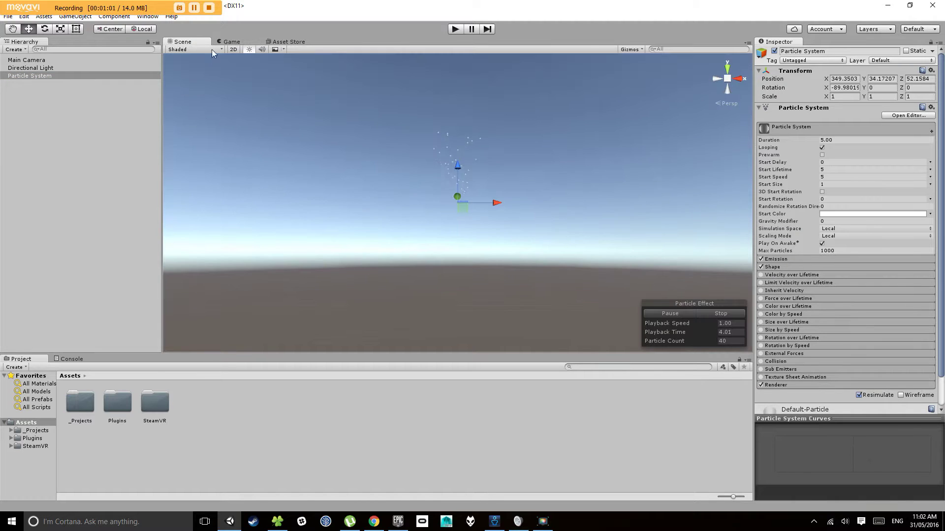
pyautogui.press('alt')
pyautogui.keyDown('alt'); pyautogui.moveTo(550, 171); pyautogui.dragTo(580, 186); pyautogui.keyUp('alt')
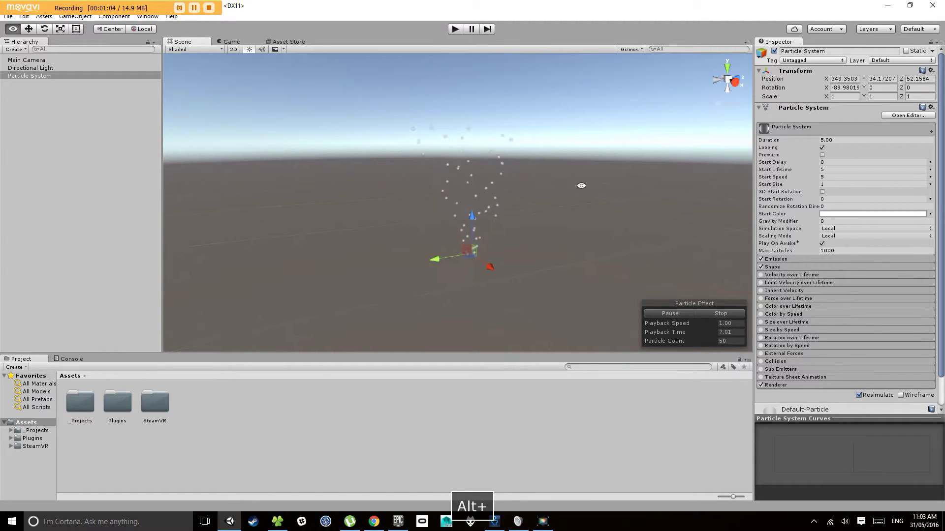
# Set the Particle System's Transform Position to X 0, Y 0, Z 0.
pyautogui.click(845, 79)
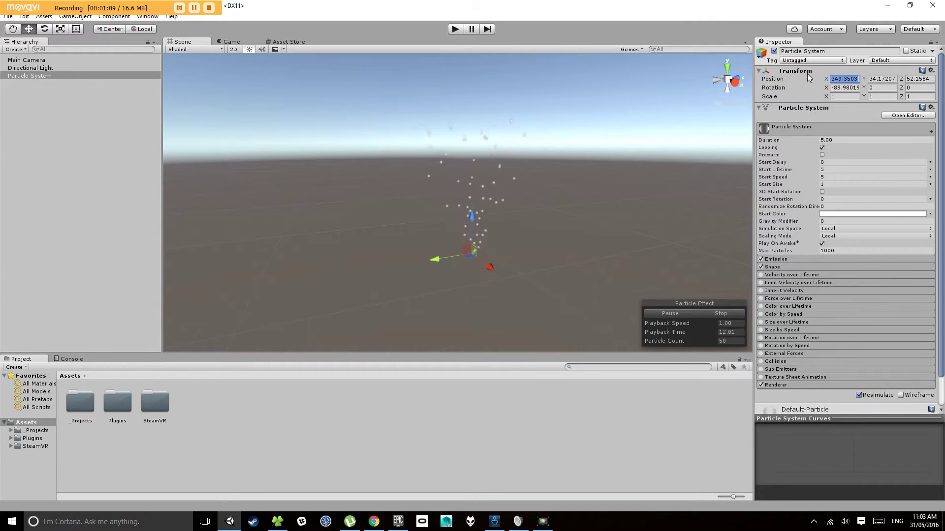
pyautogui.write('0')
pyautogui.press('Tab')
pyautogui.write('0')
pyautogui.press('Tab')
pyautogui.write('0')
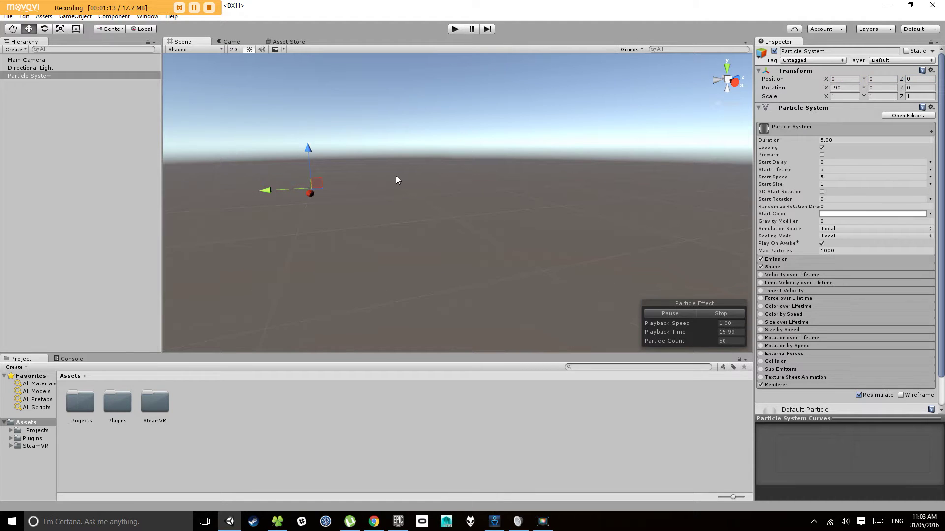
pyautogui.write('f')
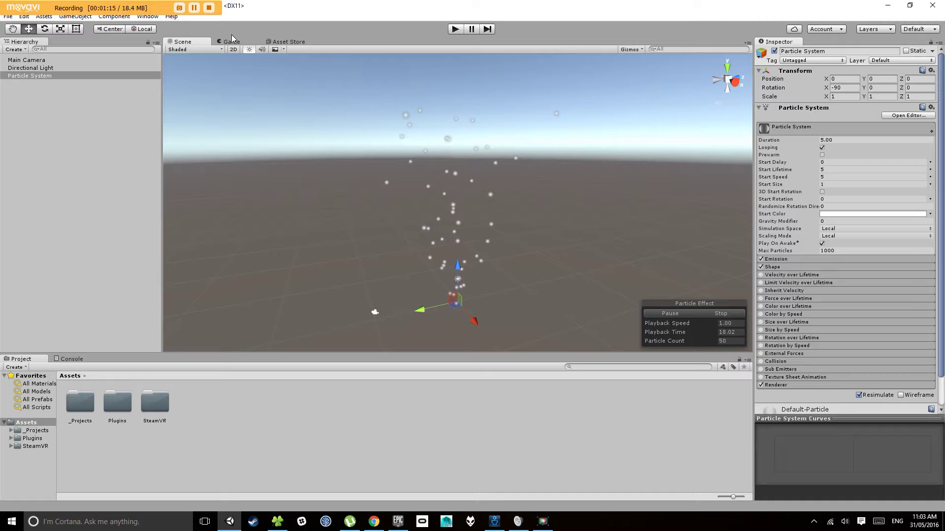
# Dock the Game view beside the Scene view and resize the panels so both show the particles.
pyautogui.click(231, 42)
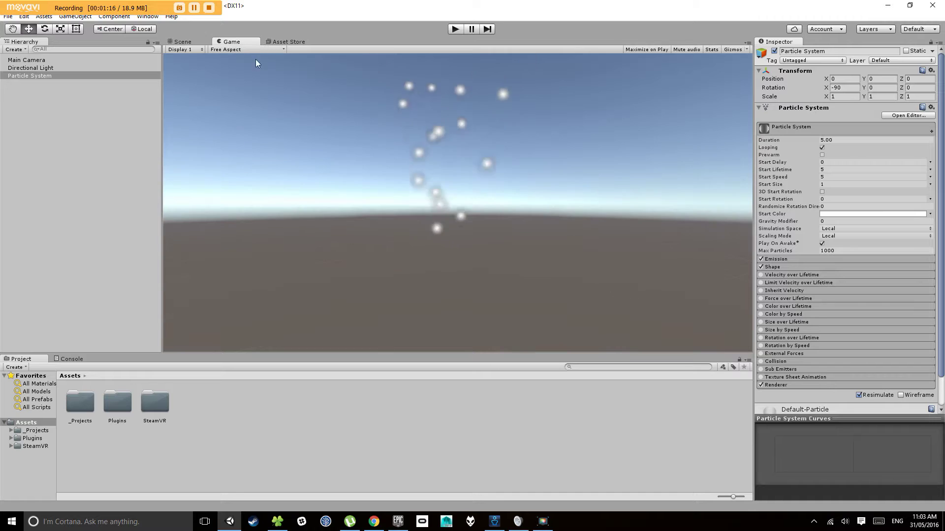
pyautogui.click(186, 43)
pyautogui.click(228, 41)
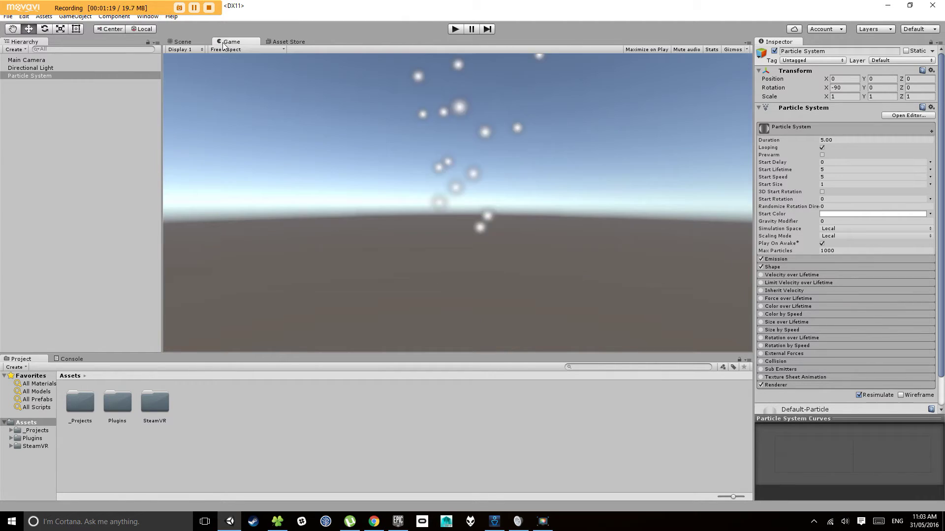
pyautogui.moveTo(225, 41); pyautogui.dragTo(641, 167)
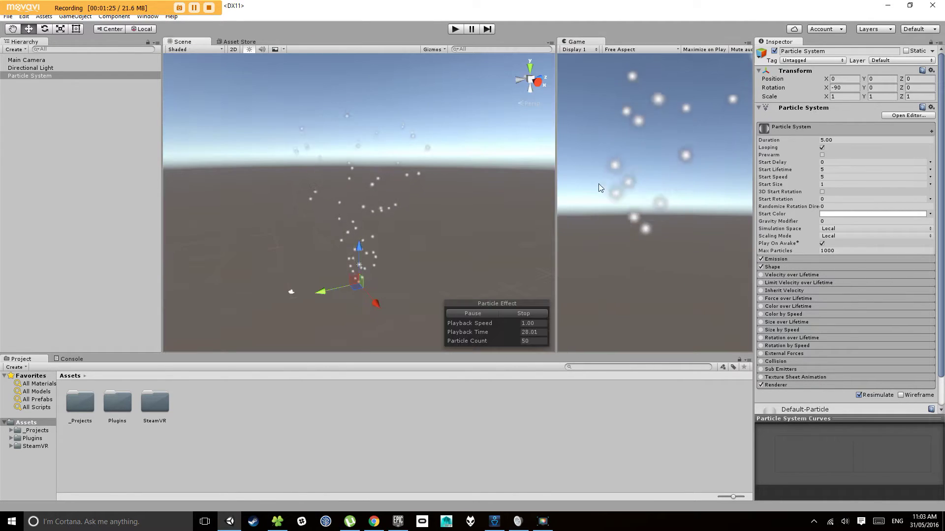
pyautogui.moveTo(555, 207); pyautogui.dragTo(409, 236)
pyautogui.moveTo(433, 354); pyautogui.dragTo(433, 369)
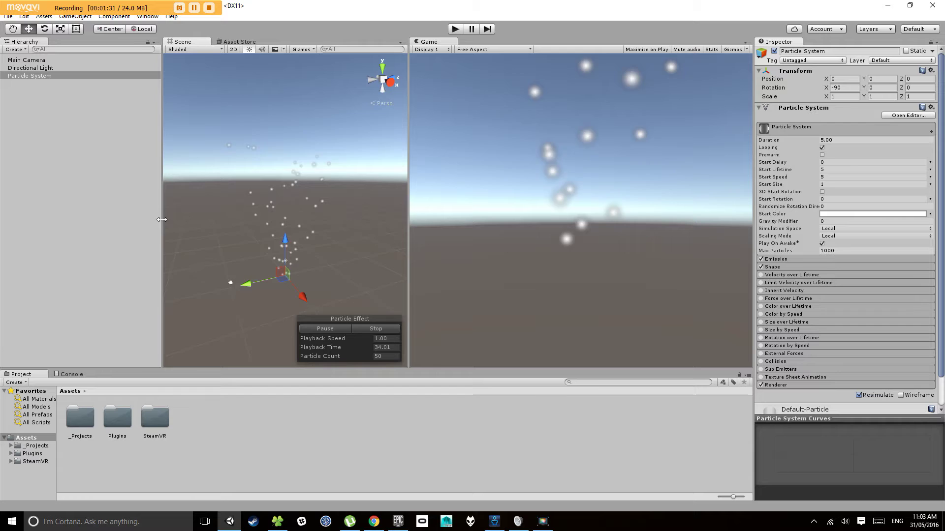
pyautogui.moveTo(162, 220); pyautogui.dragTo(127, 219)
pyautogui.moveTo(409, 237); pyautogui.dragTo(453, 237)
pyautogui.keyDown('alt'); pyautogui.moveTo(348, 252); pyautogui.dragTo(424, 247); pyautogui.keyUp('alt')
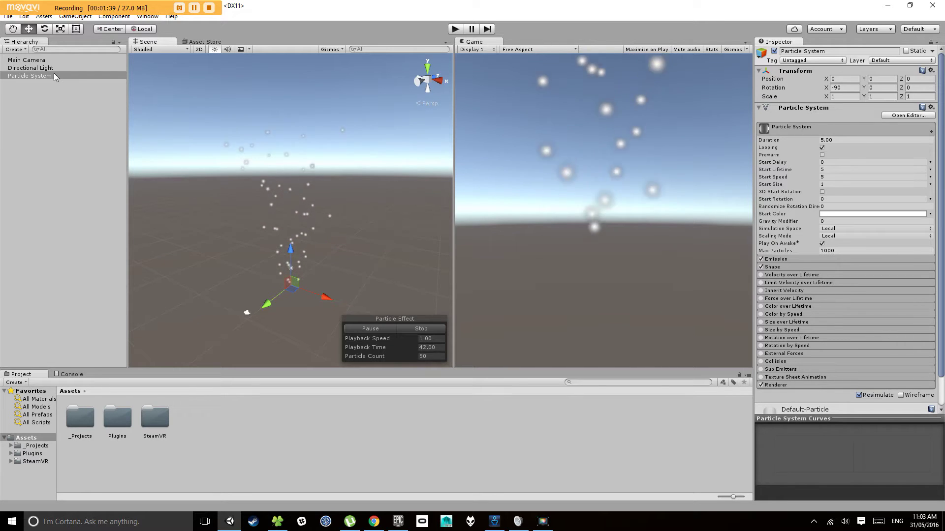
# Set Main Camera's Clear Flags to Solid Color with a black background.
pyautogui.click(49, 61)
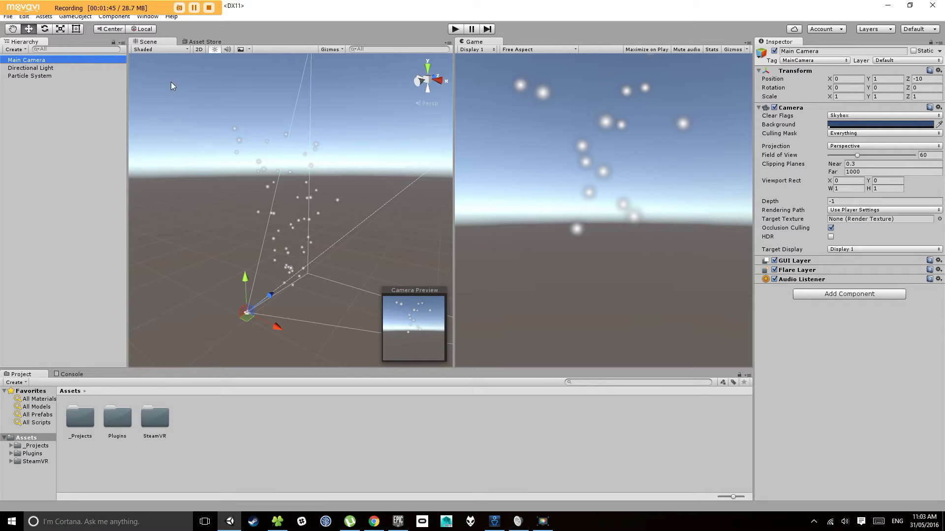
pyautogui.click(46, 84)
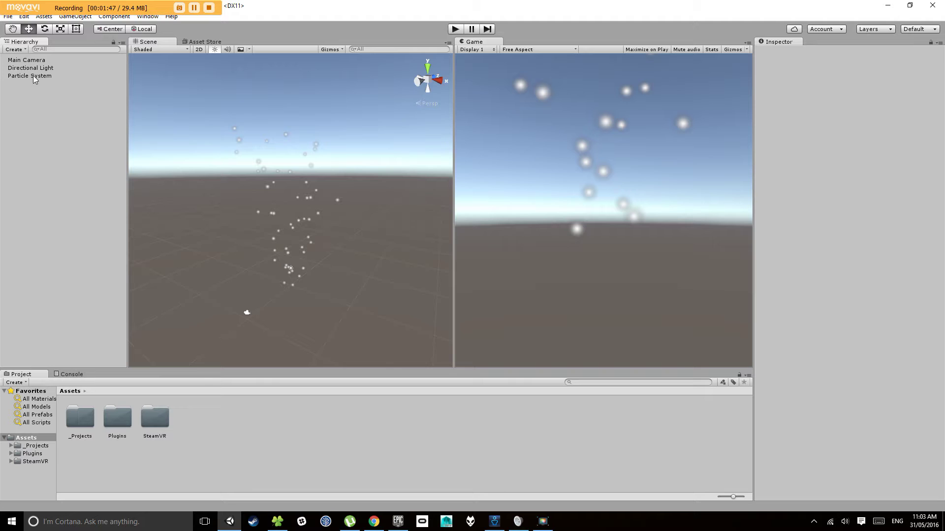
pyautogui.click(33, 63)
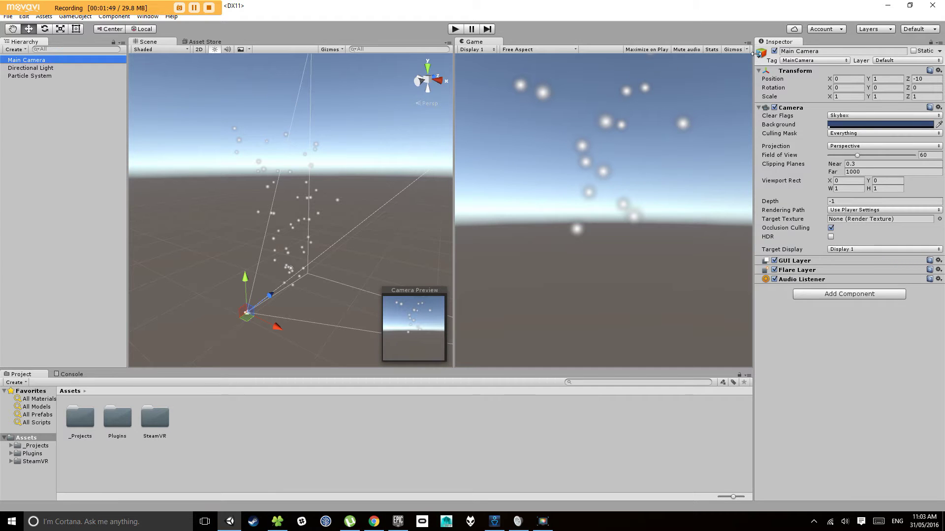
pyautogui.click(795, 109)
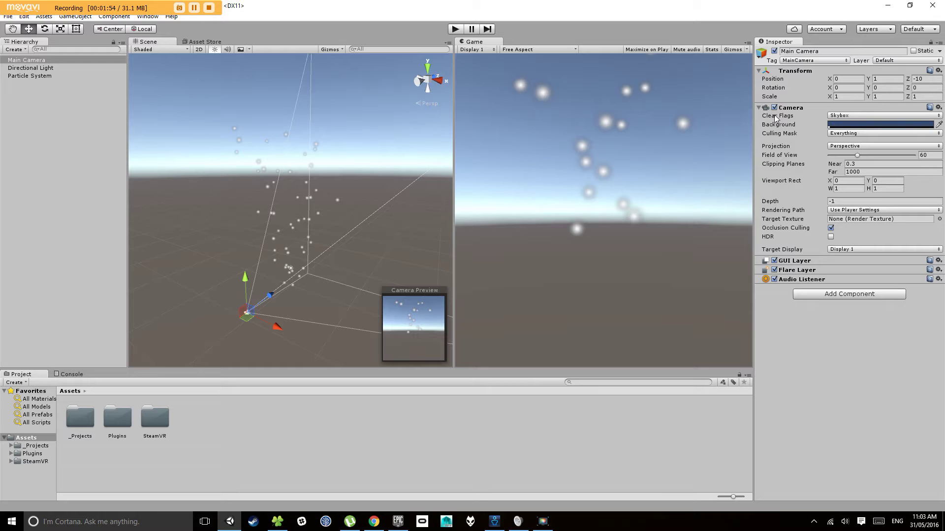
pyautogui.click(881, 118)
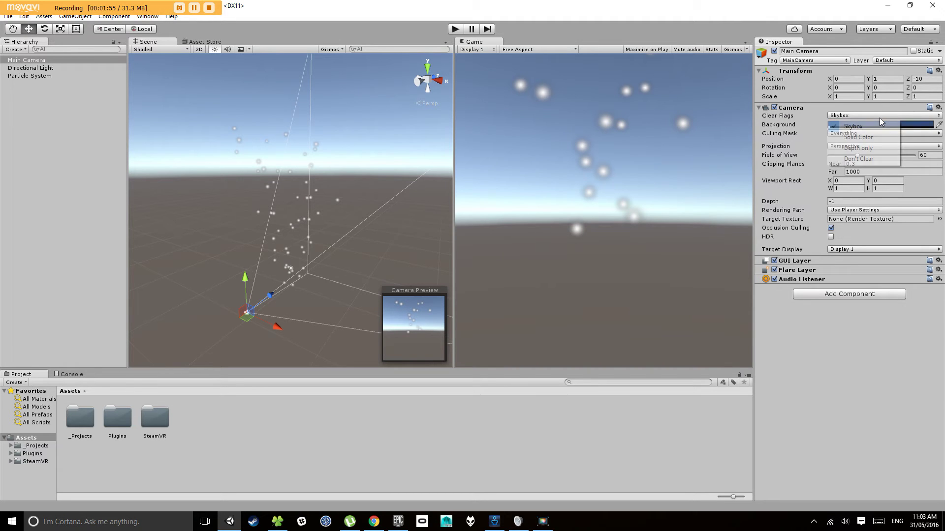
pyautogui.click(869, 137)
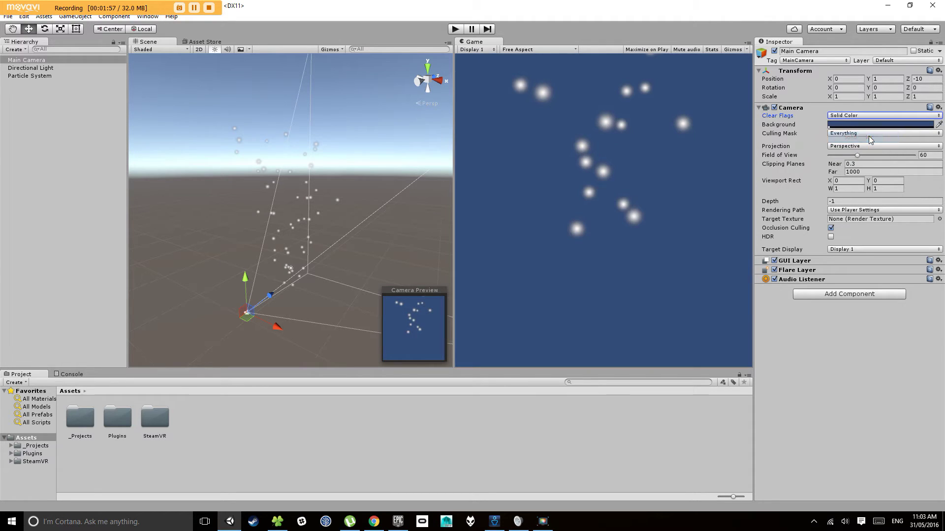
pyautogui.click(837, 126)
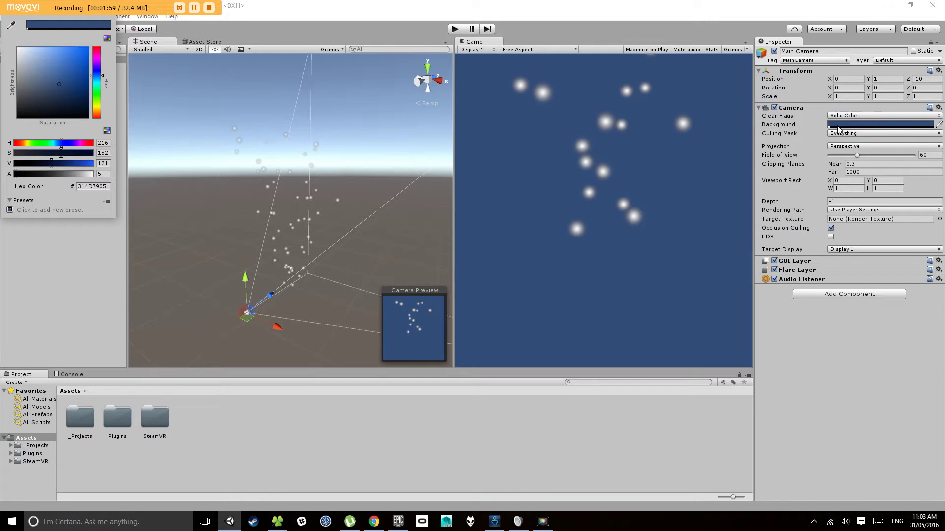
pyautogui.moveTo(81, 79); pyautogui.dragTo(1, 132)
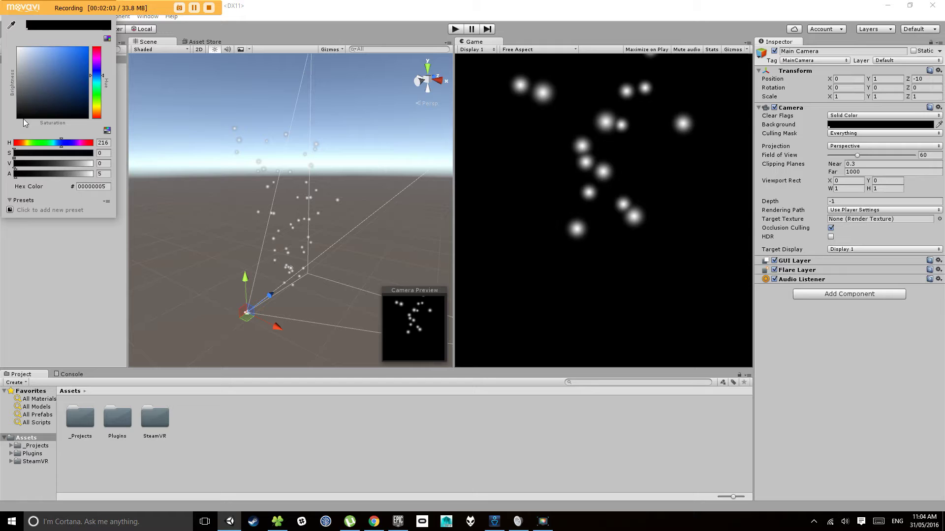
pyautogui.click(53, 10)
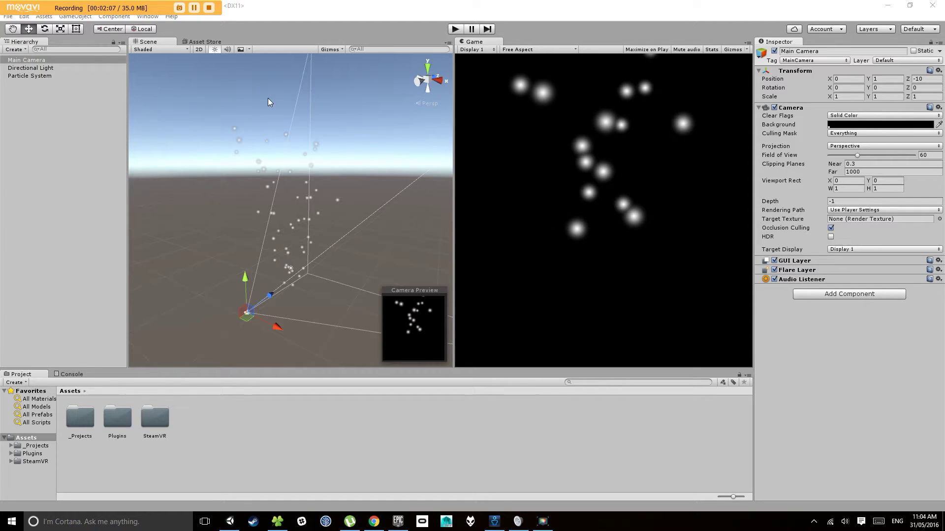
pyautogui.click(348, 137)
pyautogui.keyDown('alt'); pyautogui.moveTo(348, 137); pyautogui.dragTo(328, 199); pyautogui.keyUp('alt')
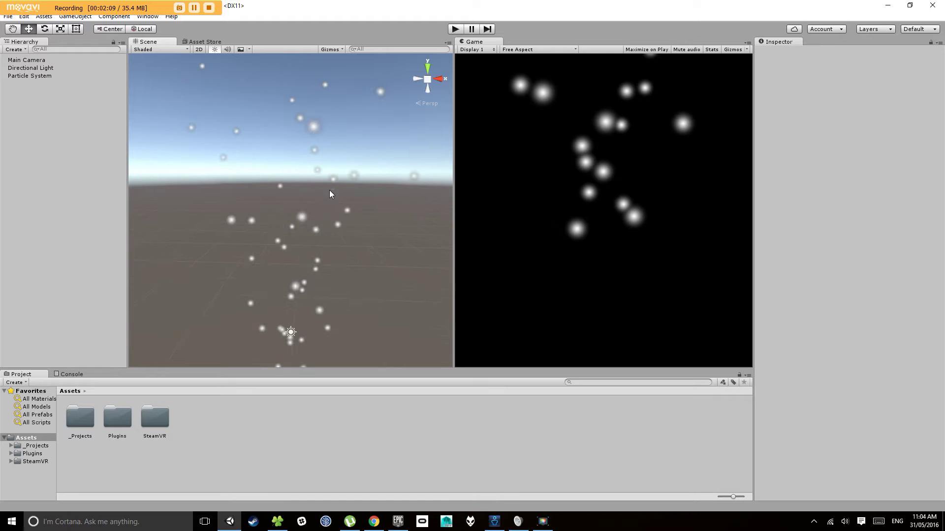
pyautogui.click(297, 216)
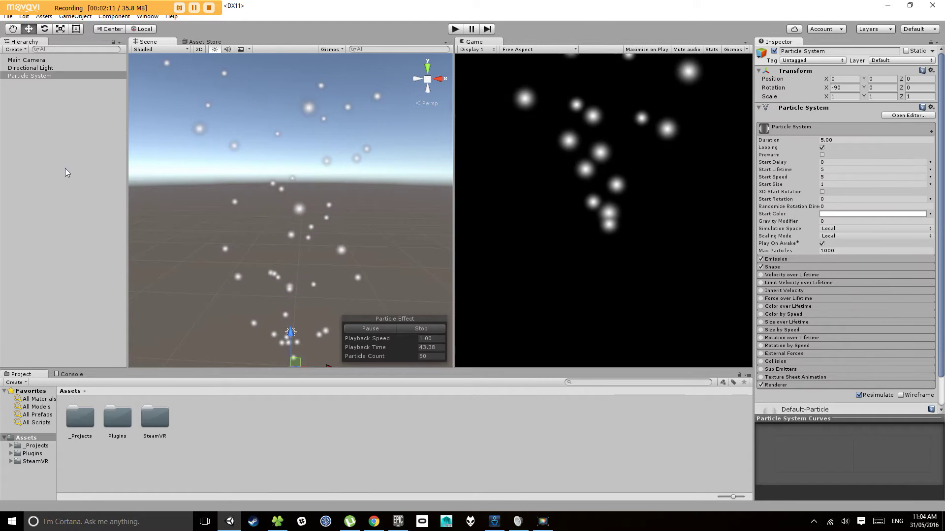
pyautogui.click(43, 102)
pyautogui.click(30, 75)
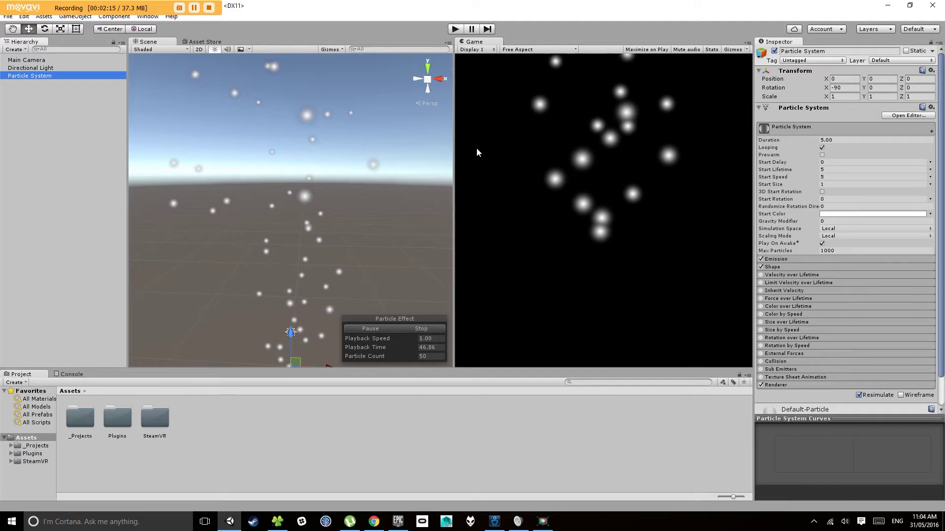
pyautogui.click(881, 128)
pyautogui.click(882, 128)
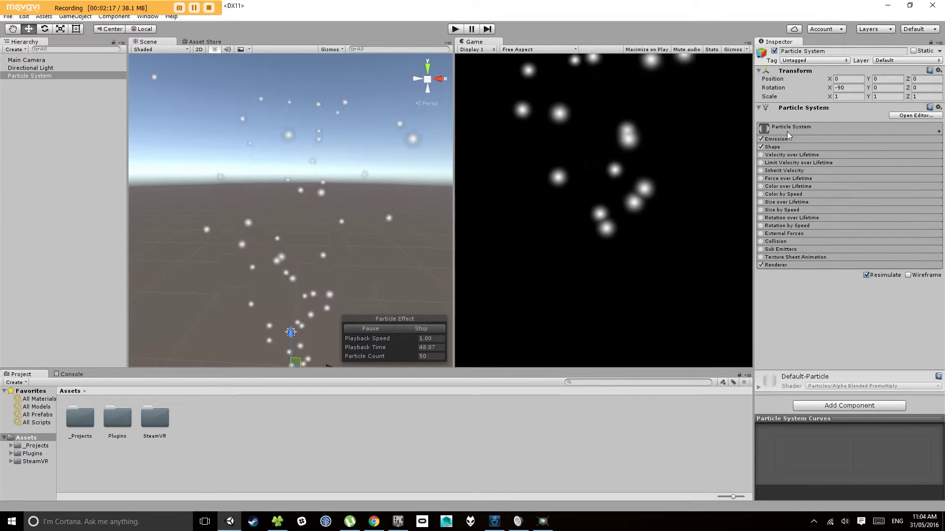
pyautogui.click(838, 107)
pyautogui.click(839, 107)
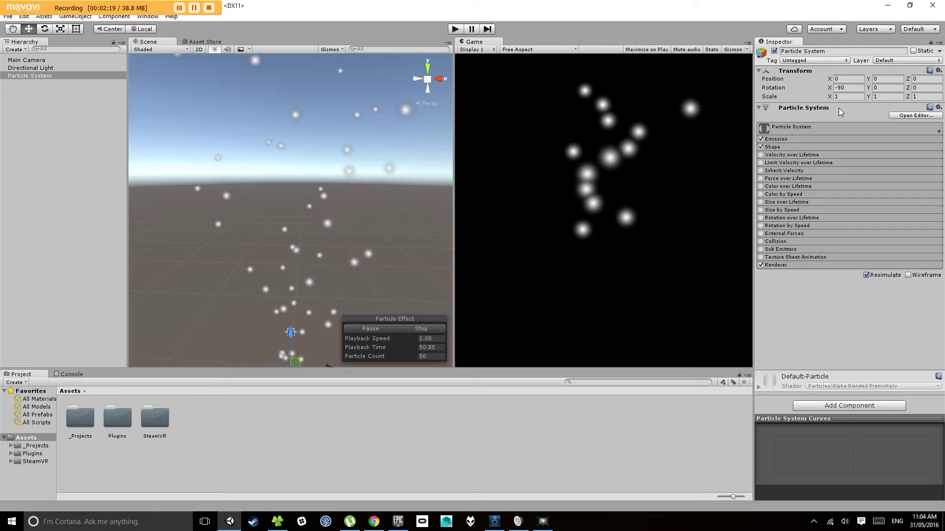
pyautogui.click(804, 139)
pyautogui.click(804, 139)
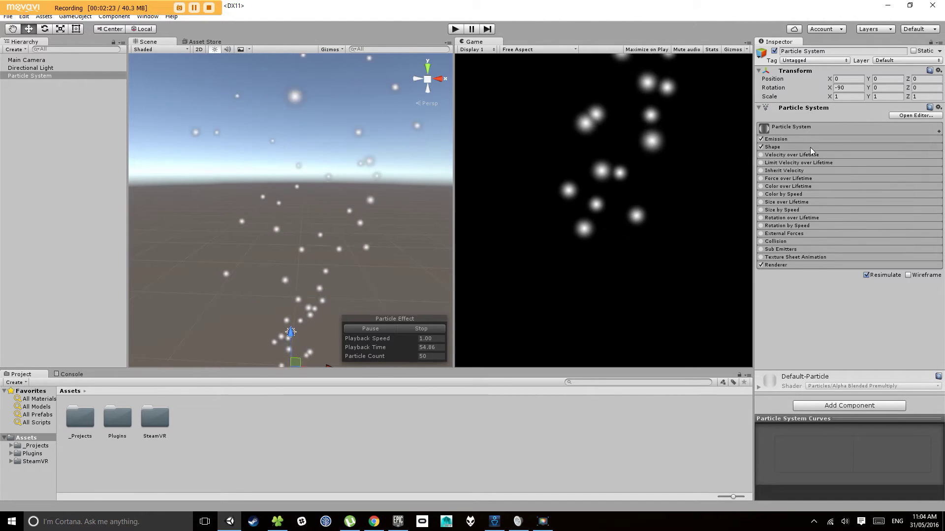
pyautogui.click(810, 147)
pyautogui.click(824, 128)
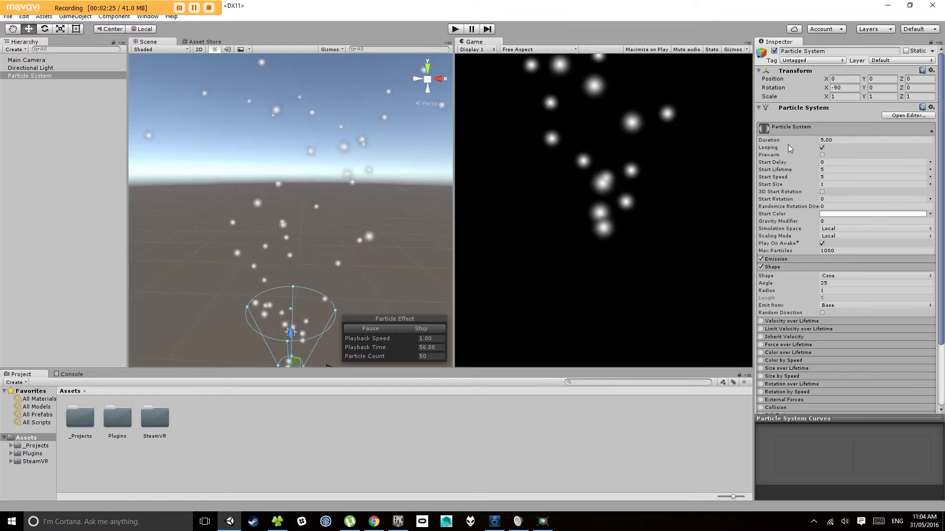
pyautogui.click(798, 259)
pyautogui.scroll(-4, 807, 244)
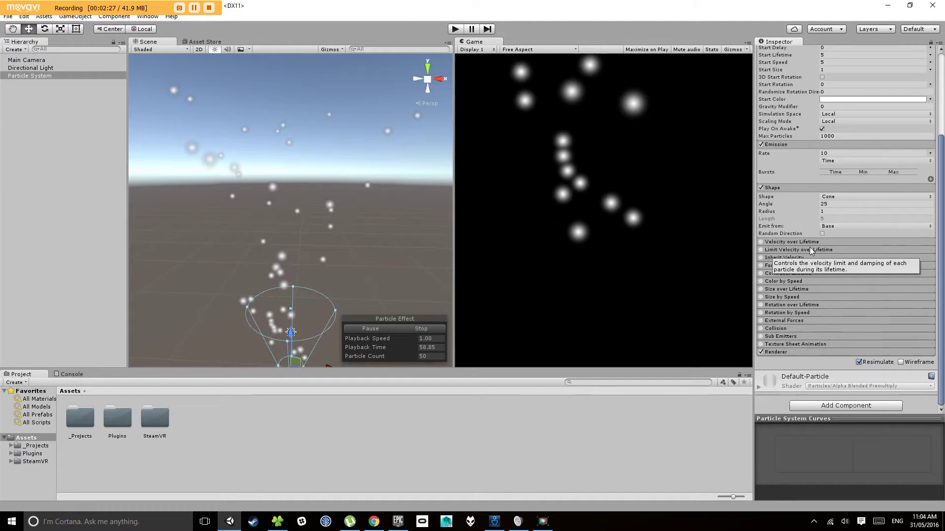
pyautogui.click(810, 241)
pyautogui.click(812, 266)
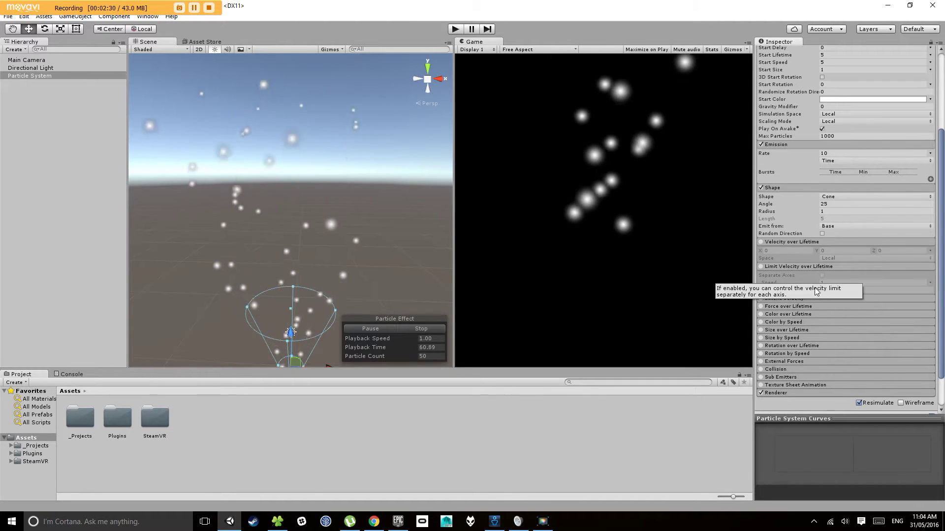
pyautogui.scroll(4, 811, 263)
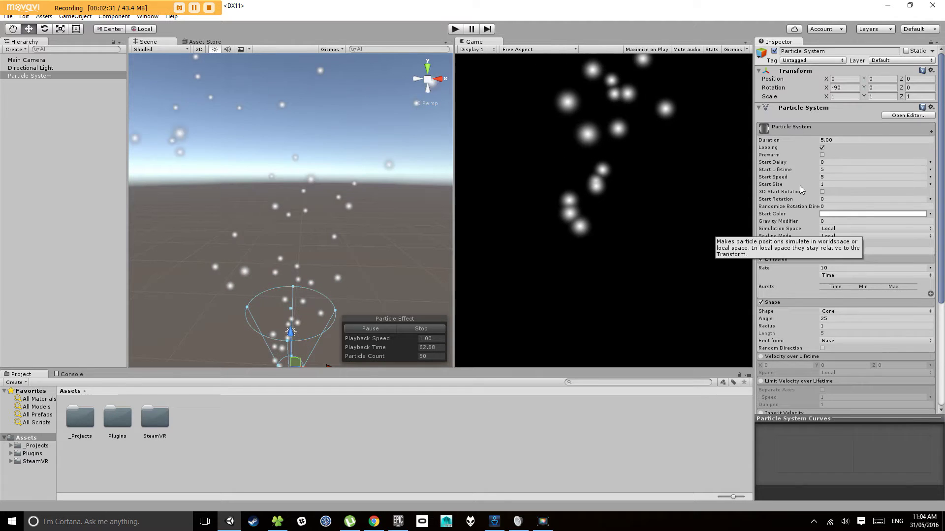
pyautogui.click(802, 127)
pyautogui.click(813, 139)
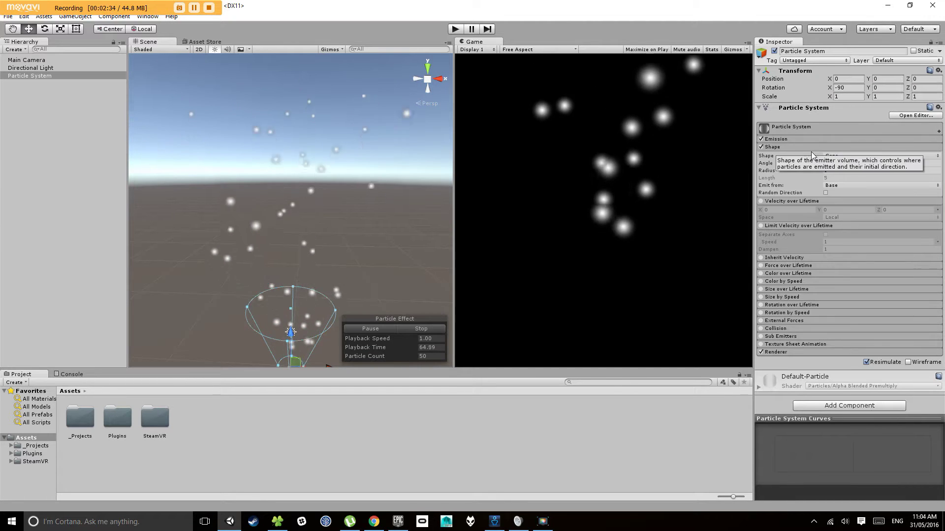
pyautogui.click(811, 147)
pyautogui.click(812, 157)
pyautogui.click(813, 162)
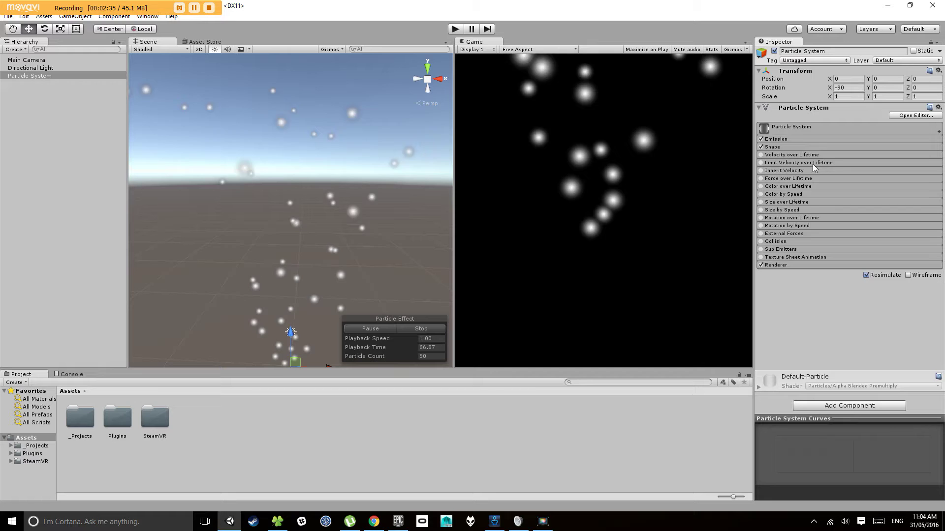
pyautogui.click(807, 136)
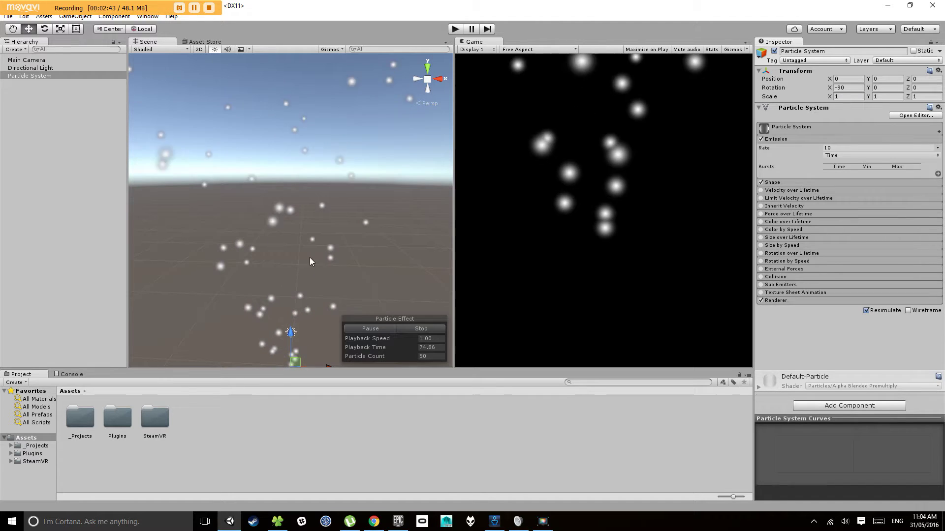
# Try moving and rotating the particle emitter, undoing both changes.
pyautogui.keyDown('alt'); pyautogui.moveTo(309, 258); pyautogui.dragTo(391, 212); pyautogui.keyUp('alt')
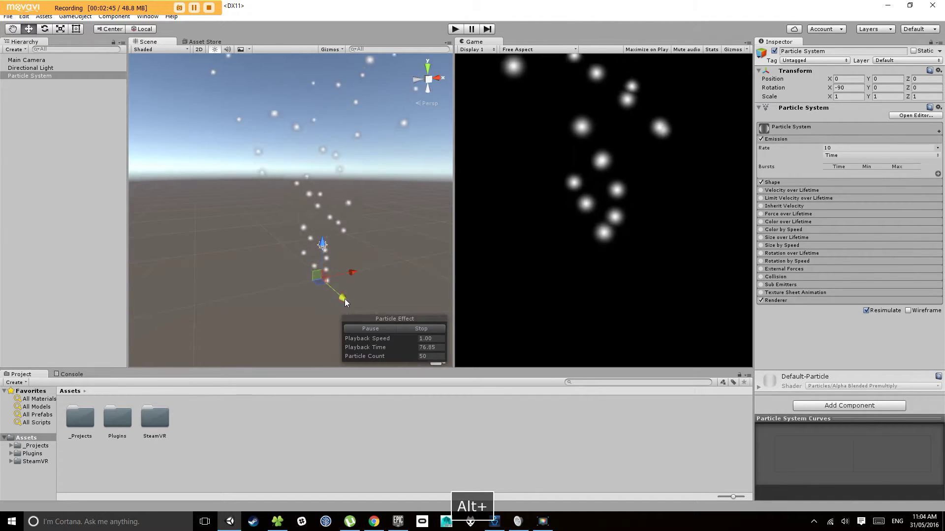
pyautogui.moveTo(345, 299); pyautogui.dragTo(235, 248)
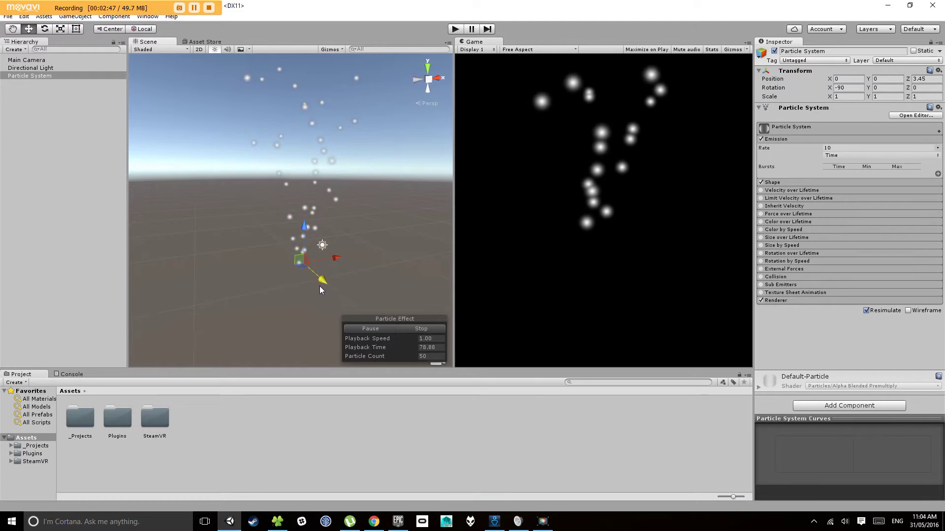
pyautogui.hotkey('ctrl', 'z')
pyautogui.press('e')
pyautogui.moveTo(320, 266); pyautogui.dragTo(343, 229)
pyautogui.hotkey('ctrl', 'z')
# Scale the particle system to about 0.4 and lower it to Y -2.93.
pyautogui.press('r')
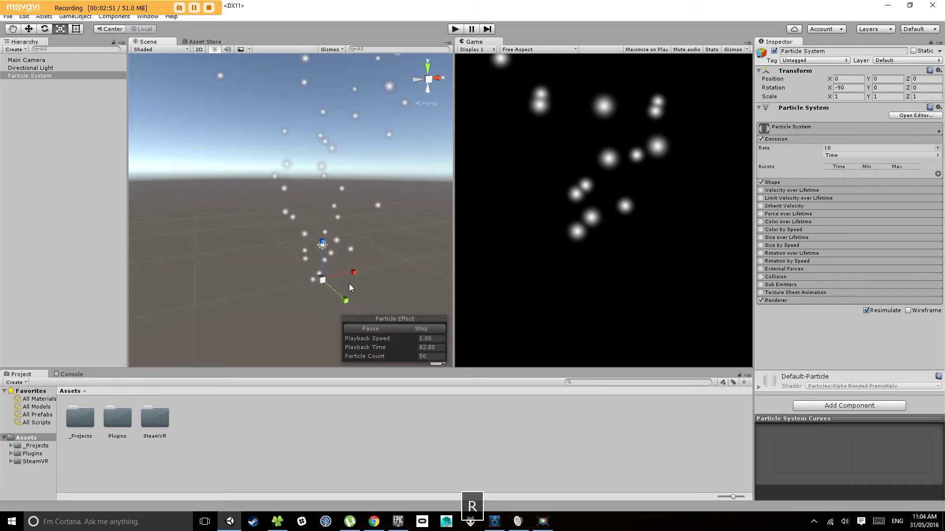
pyautogui.moveTo(323, 281); pyautogui.dragTo(283, 291)
pyautogui.hotkey('ctrl', 'z')
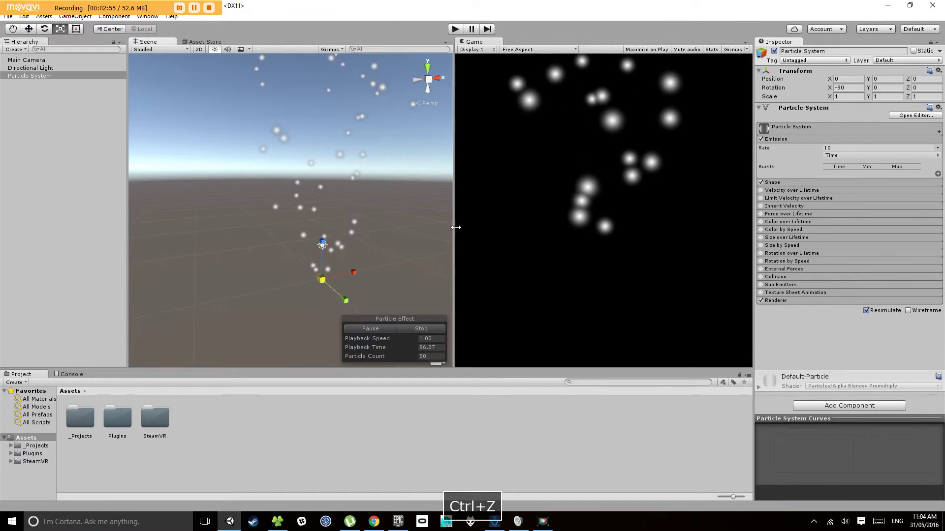
pyautogui.moveTo(323, 279); pyautogui.dragTo(297, 287)
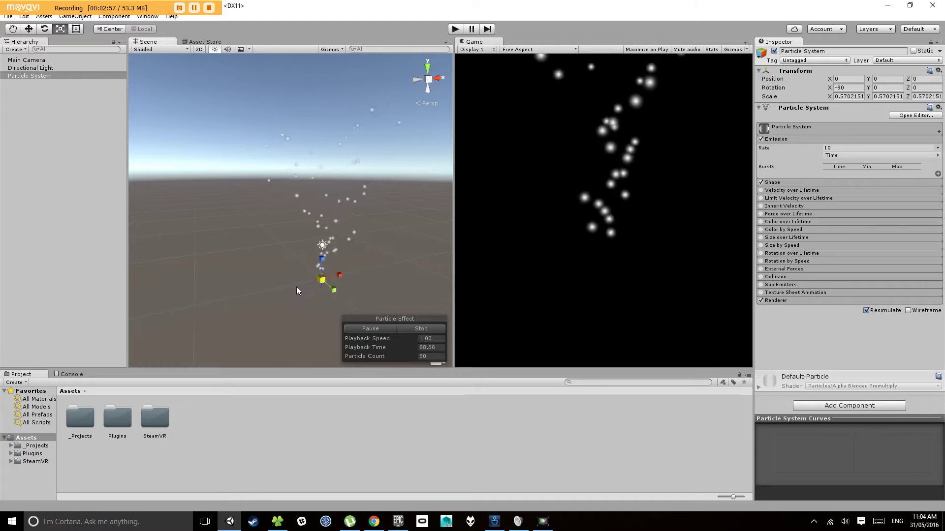
pyautogui.press('w')
pyautogui.moveTo(323, 243); pyautogui.dragTo(326, 271)
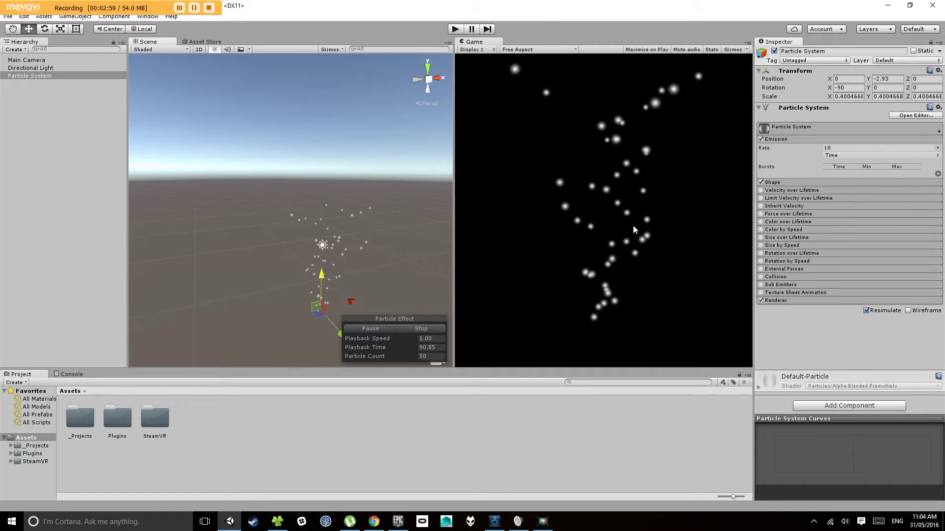
pyautogui.click(804, 128)
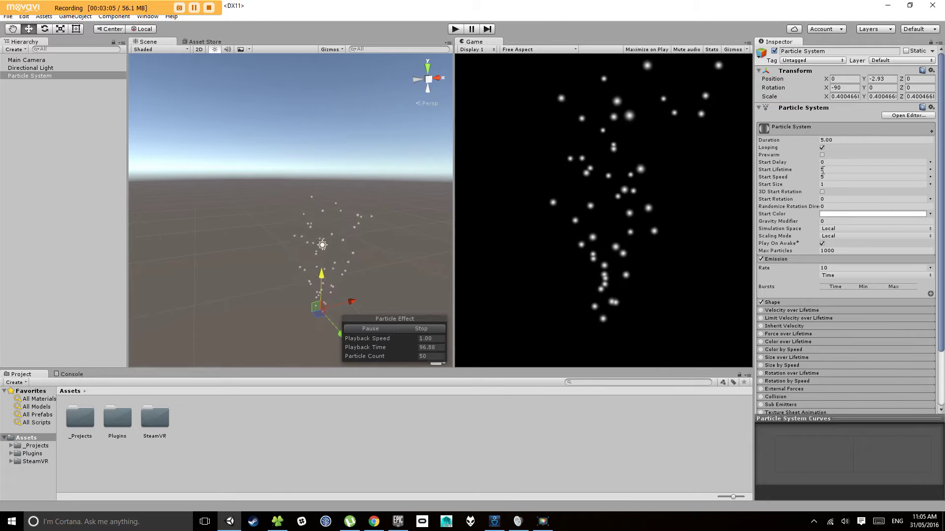
# Set Start Lifetime to 0.5, then change it to 1.
pyautogui.click(832, 170)
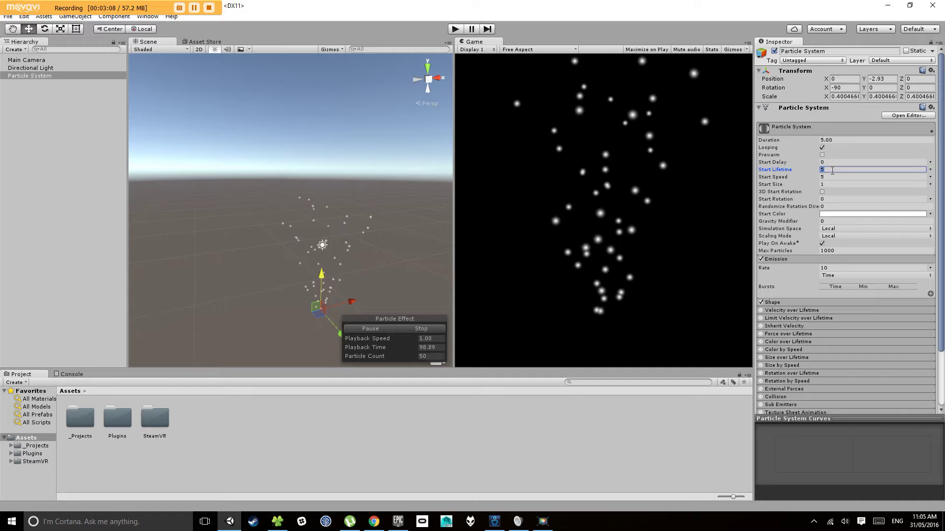
pyautogui.write('0.5')
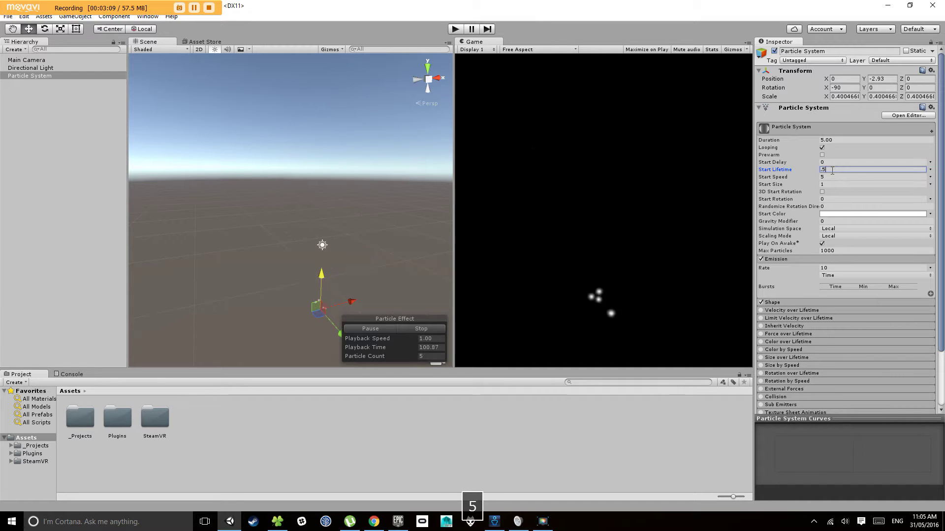
pyautogui.press('Return')
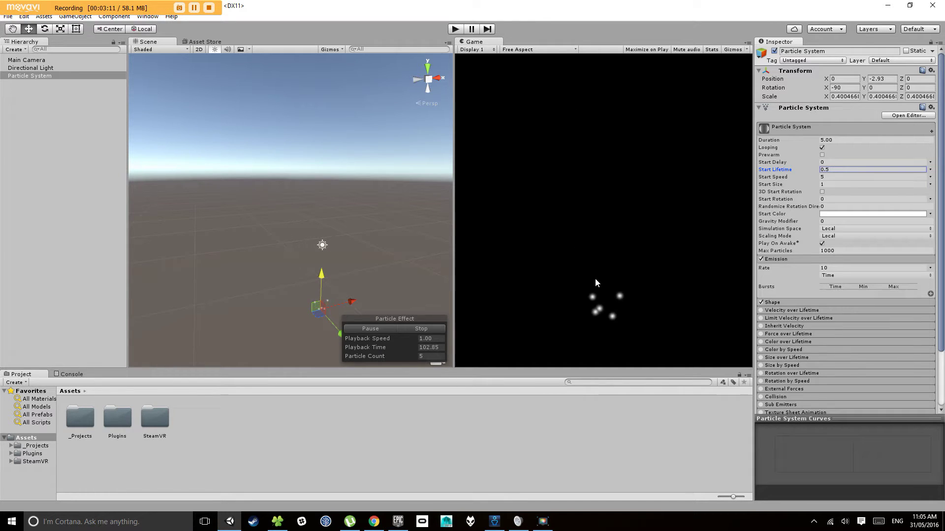
pyautogui.write('1')
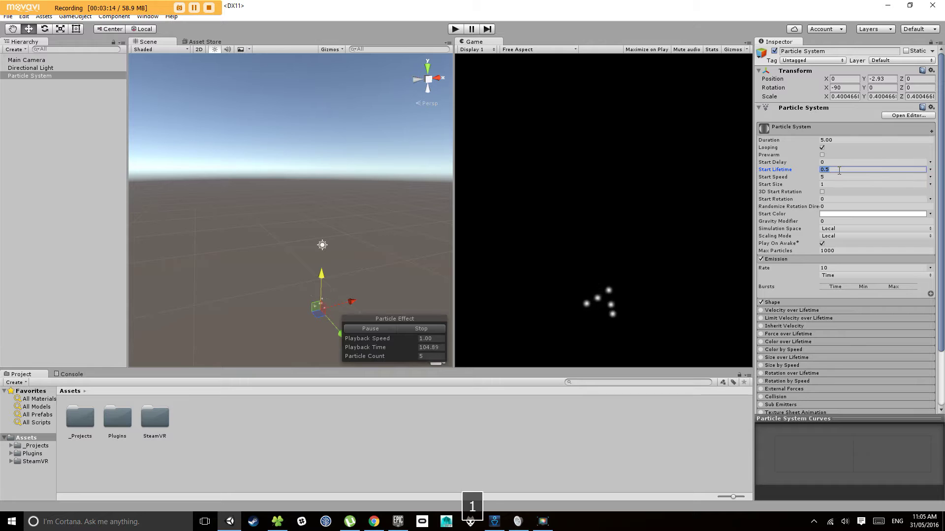
pyautogui.press('Return')
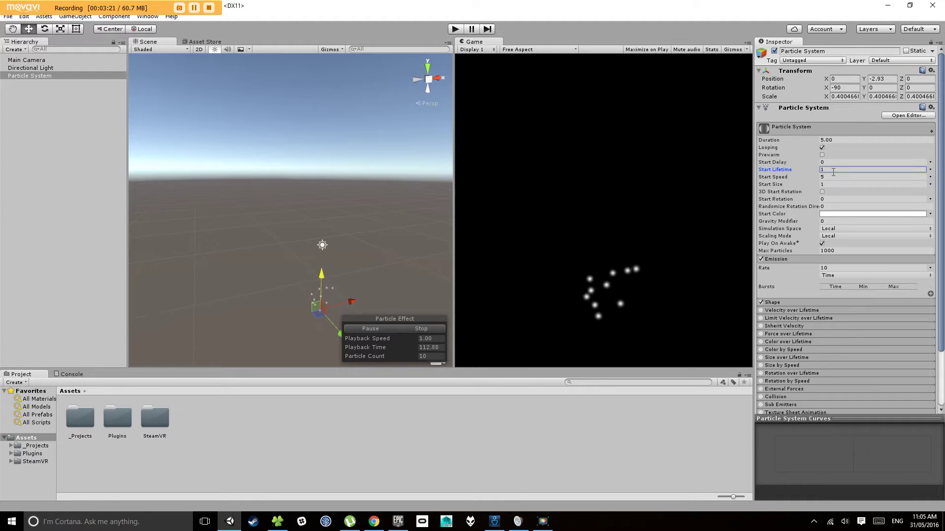
# Switch Start Lifetime to Random Between Two Constants with values 0.5 and 3.
pyautogui.click(930, 171)
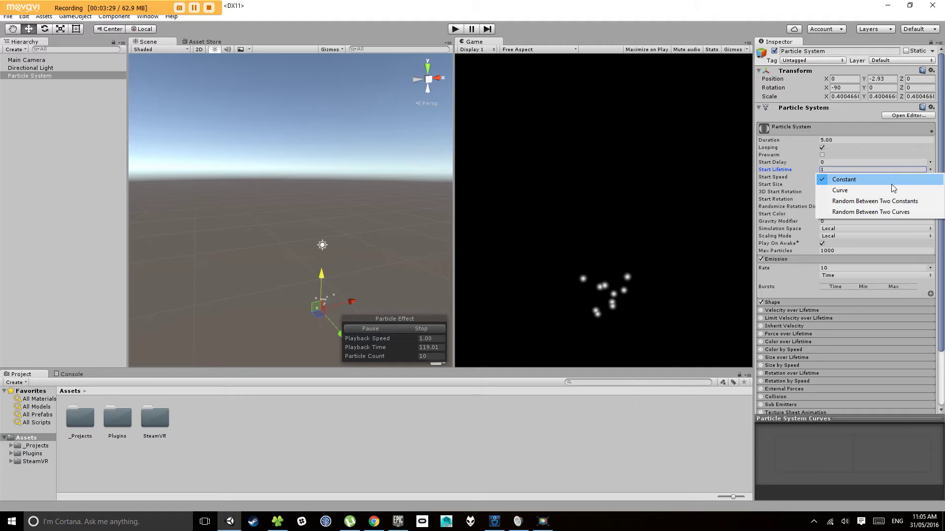
pyautogui.click(853, 180)
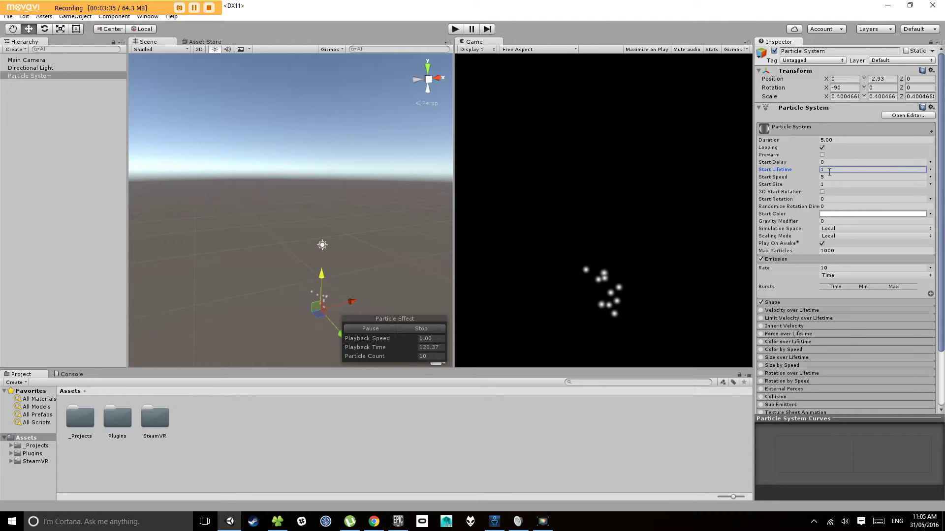
pyautogui.click(930, 170)
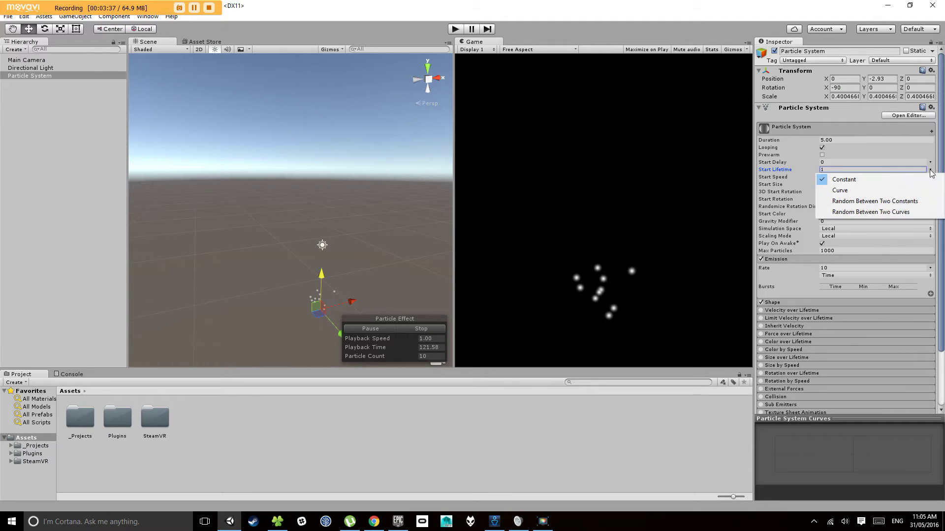
pyautogui.click(868, 192)
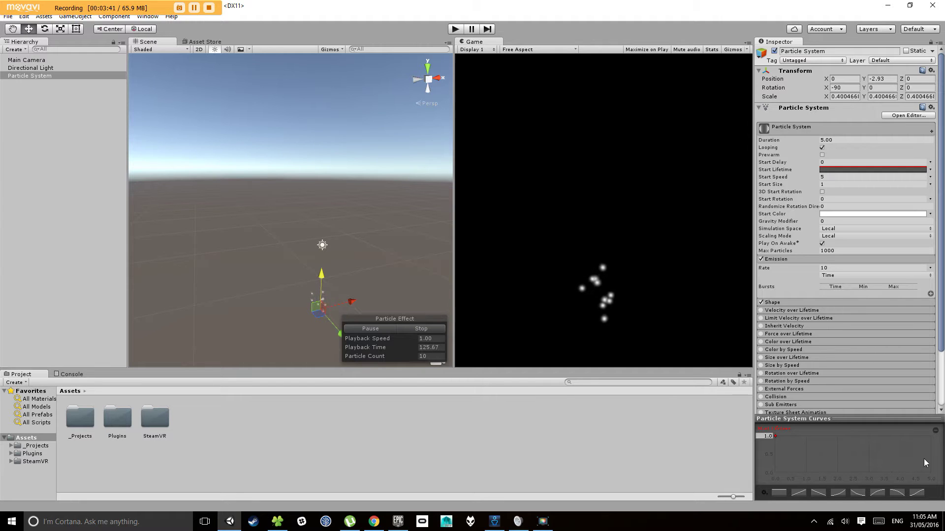
pyautogui.click(931, 171)
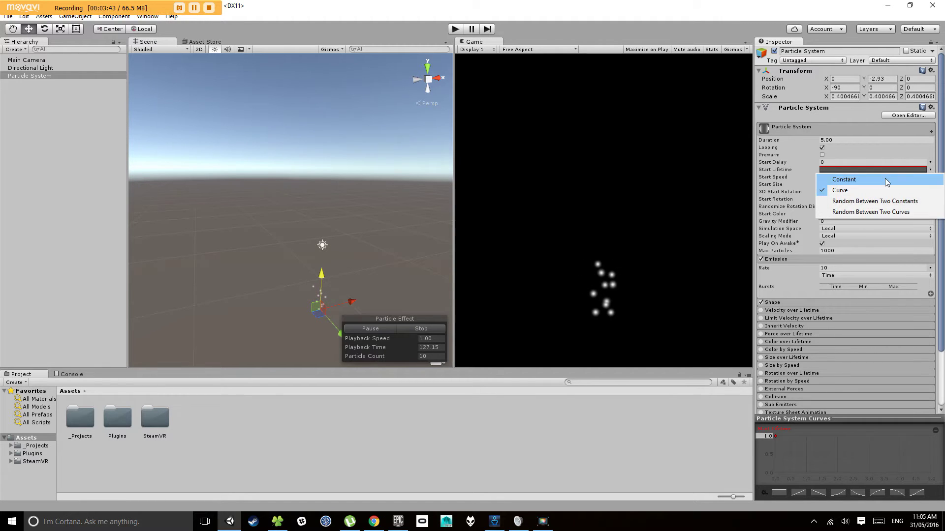
pyautogui.click(870, 201)
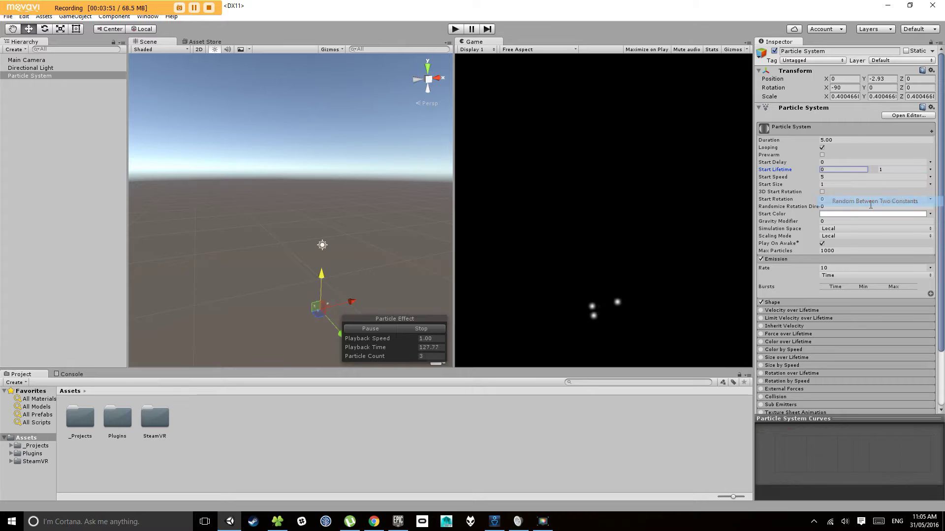
pyautogui.click(831, 170)
pyautogui.write('.5')
pyautogui.press('Tab')
pyautogui.write('3')
pyautogui.press('Return')
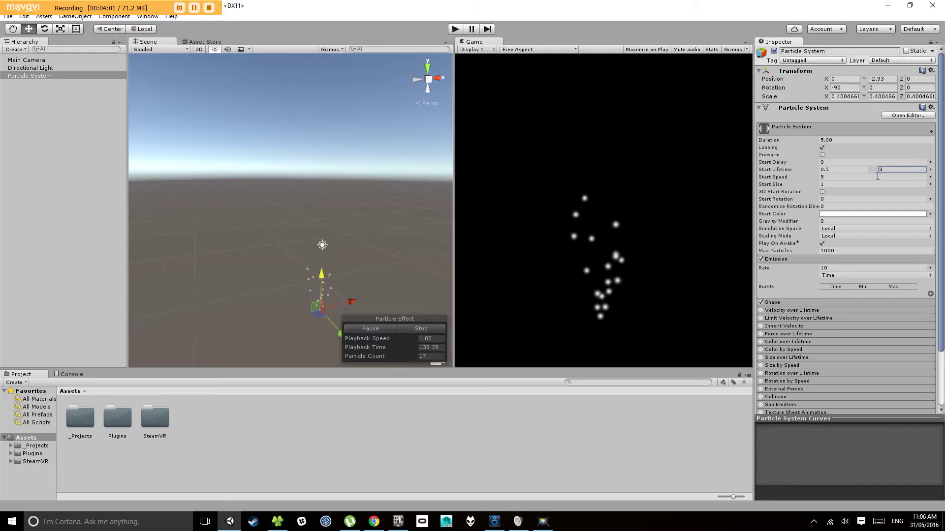
# Make Start Speed random between two constants, 1 and 6.
pyautogui.click(841, 177)
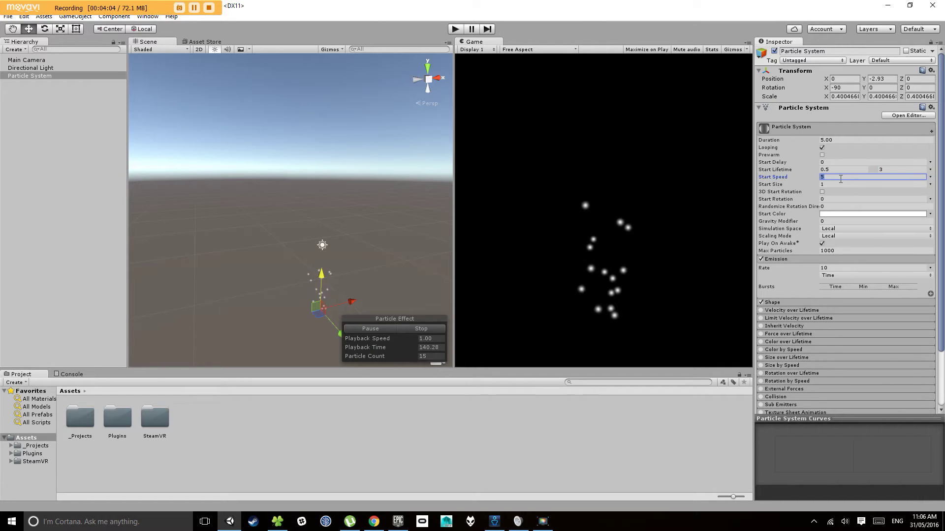
pyautogui.click(930, 176)
pyautogui.click(908, 211)
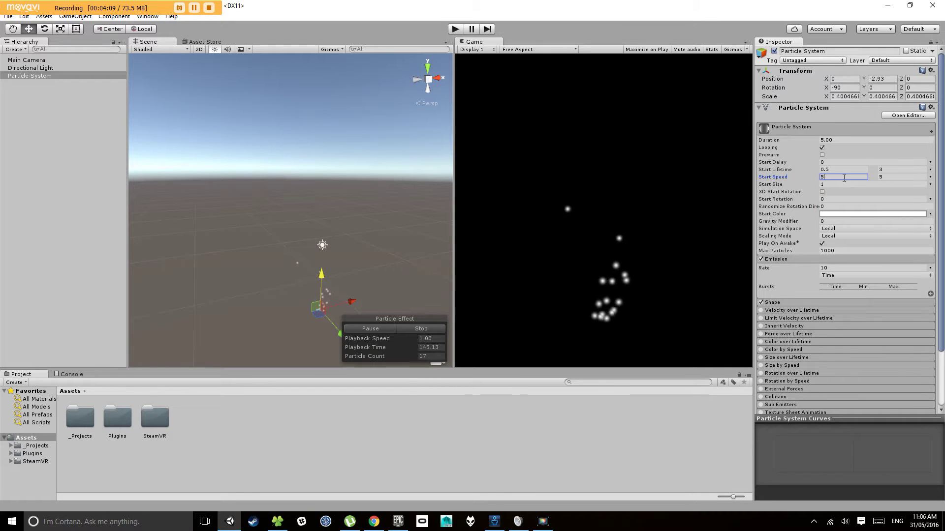
pyautogui.press('BackSpace')
pyautogui.write('1')
pyautogui.press('BackSpace')
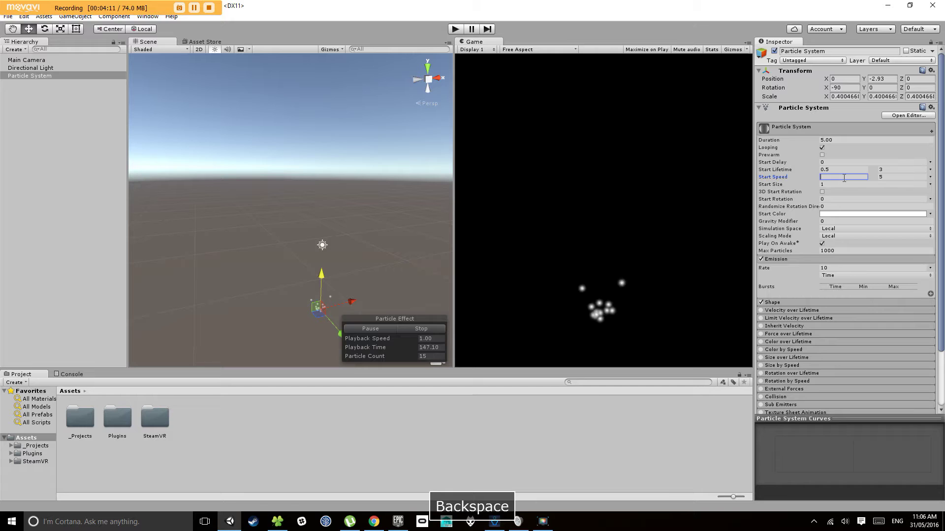
pyautogui.write('1')
pyautogui.press('Tab')
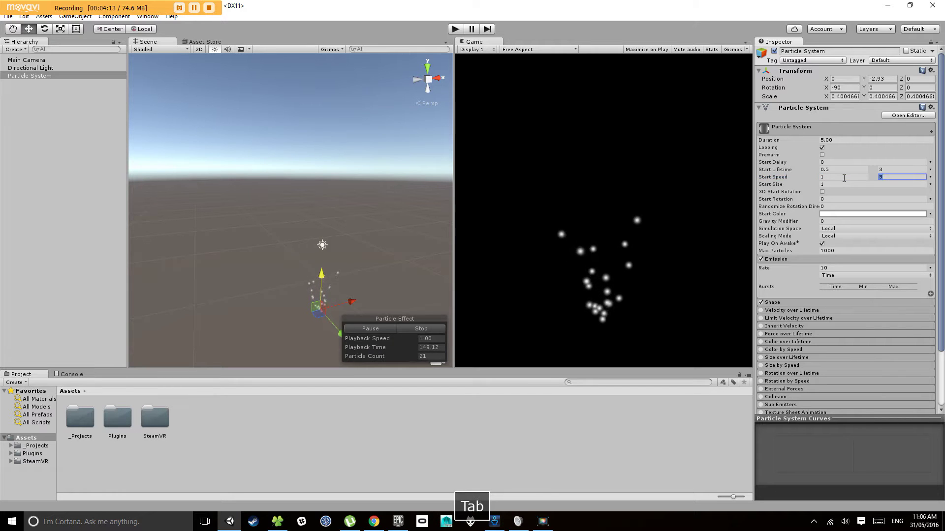
pyautogui.write('3')
pyautogui.press('Return')
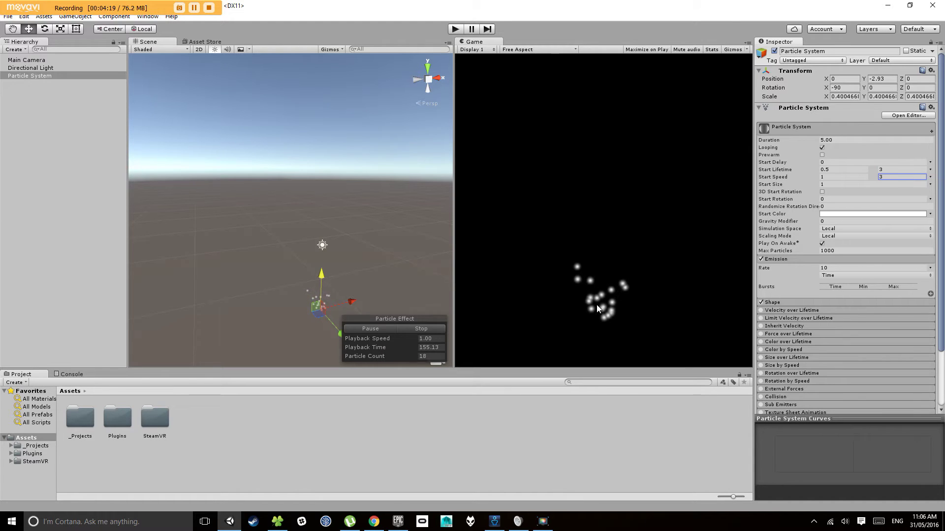
pyautogui.click(891, 176)
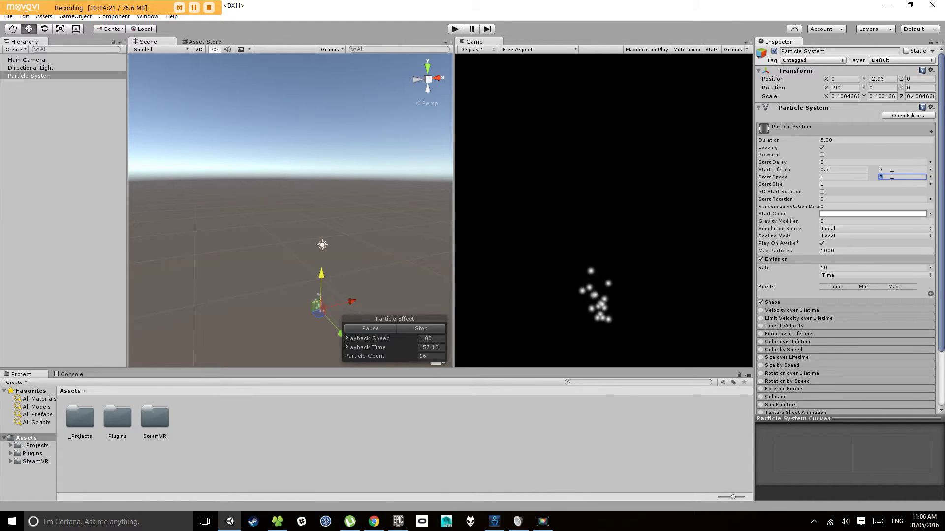
pyautogui.write('63')
pyautogui.press('Return')
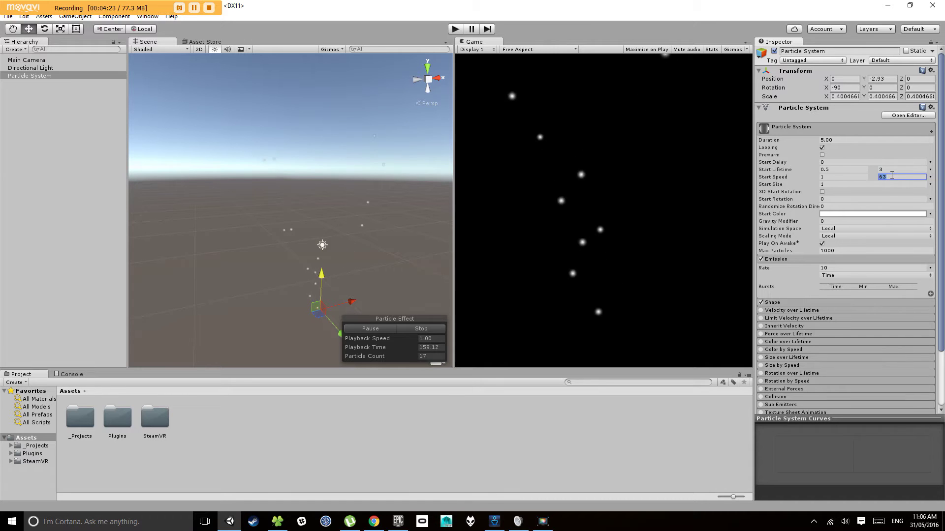
pyautogui.press('Return')
pyautogui.write('6')
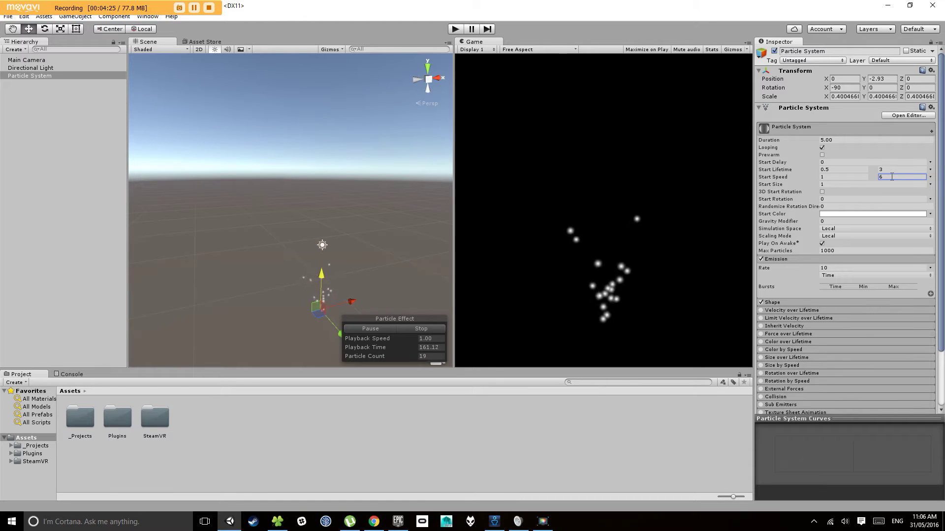
# Make Start Size random between two constants, 0.3 and 0.8.
pyautogui.click(849, 185)
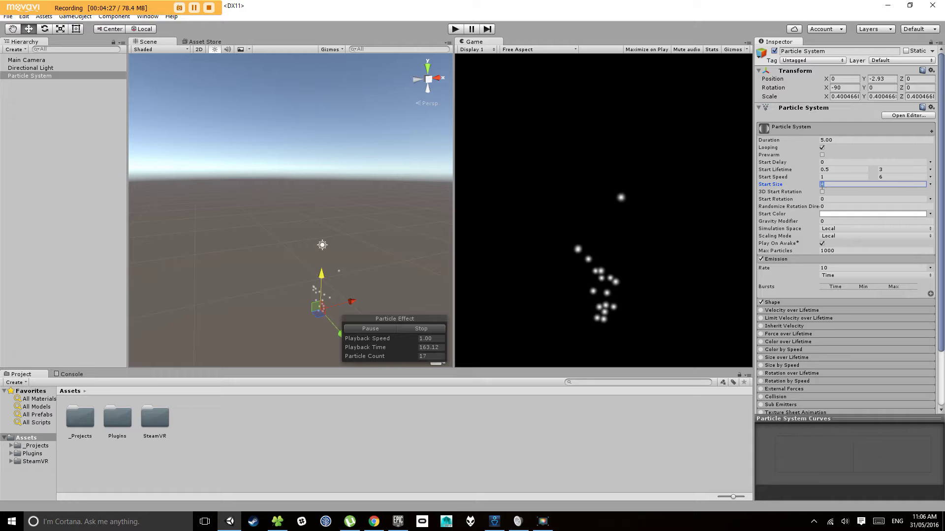
pyautogui.click(930, 184)
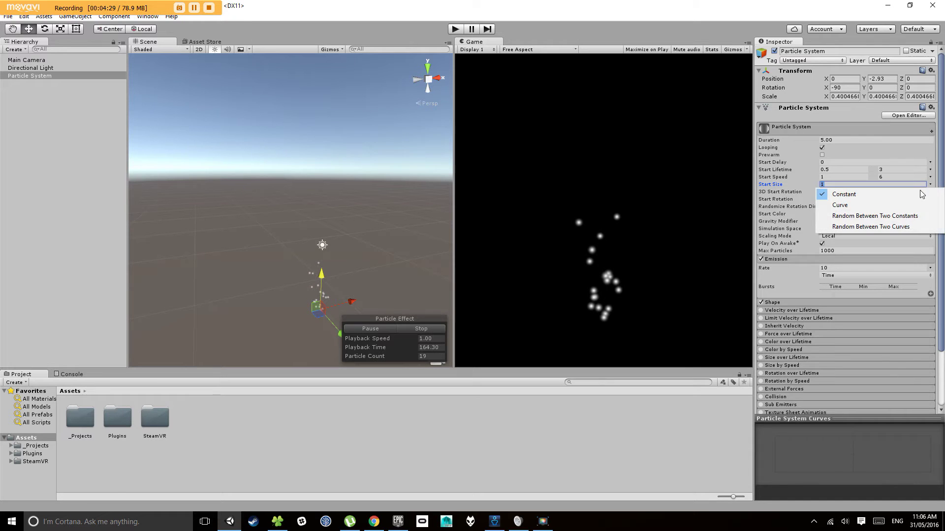
pyautogui.click(897, 216)
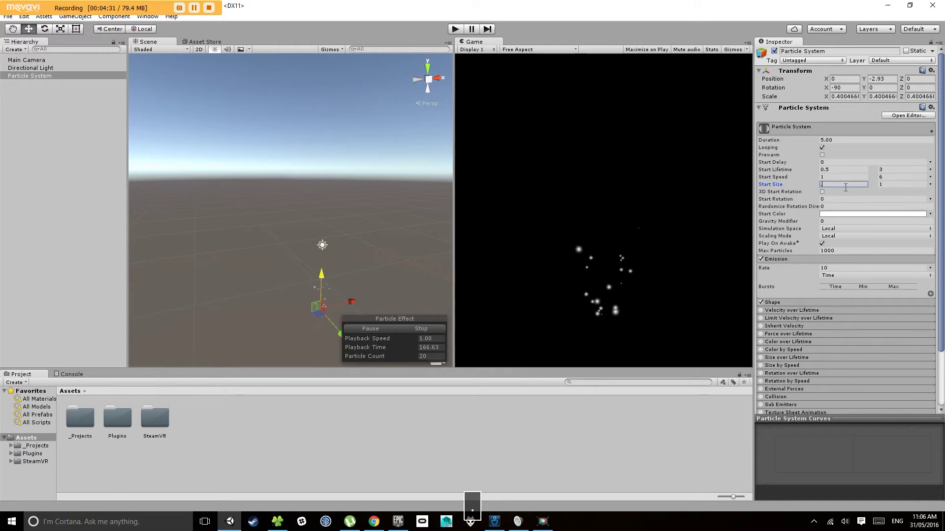
pyautogui.write('0.3')
pyautogui.press('Tab')
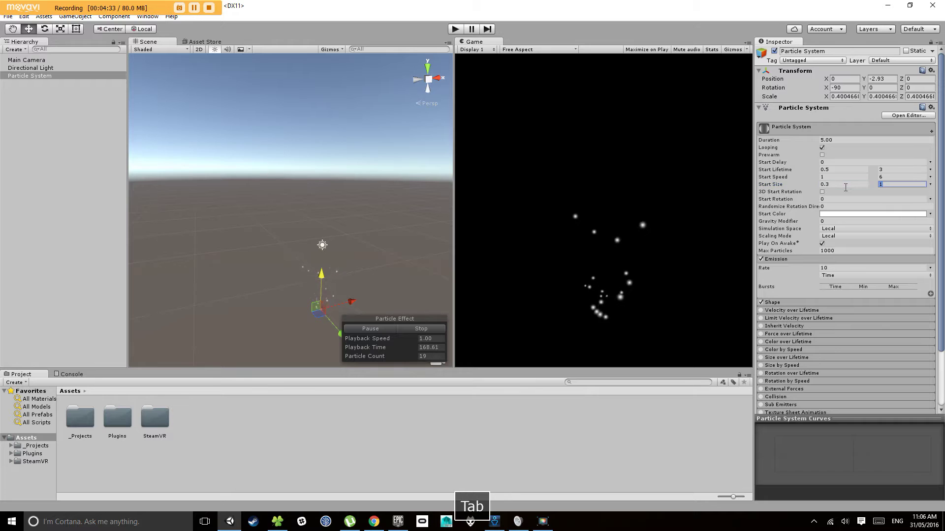
pyautogui.write('0.8')
pyautogui.press('Return')
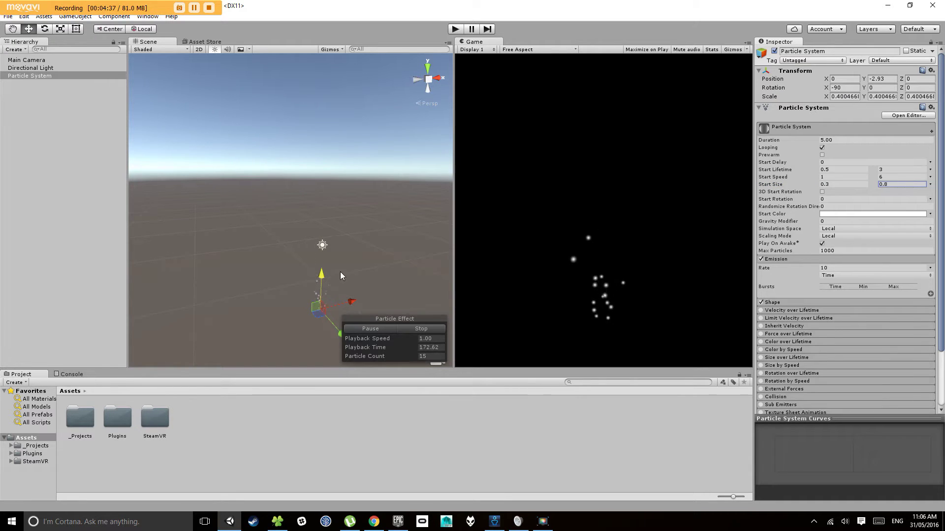
pyautogui.keyDown('alt'); pyautogui.moveTo(342, 271); pyautogui.dragTo(347, 295); pyautogui.keyUp('alt')
# Enlarge the particle system to about 0.59 scale and raise it to Y -2.16.
pyautogui.press('r')
pyautogui.press('w')
pyautogui.moveTo(330, 263); pyautogui.dragTo(327, 252)
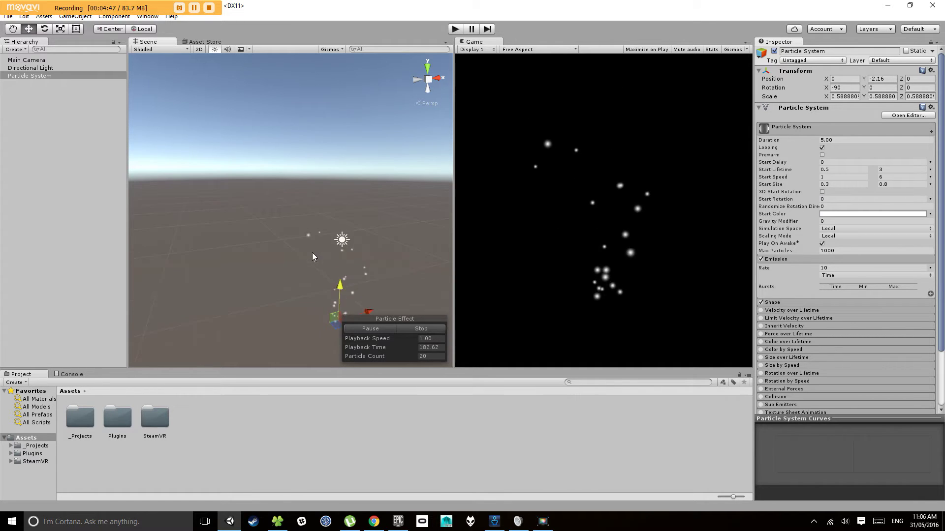
pyautogui.keyDown('alt'); pyautogui.moveTo(312, 253); pyautogui.dragTo(320, 197); pyautogui.keyUp('alt')
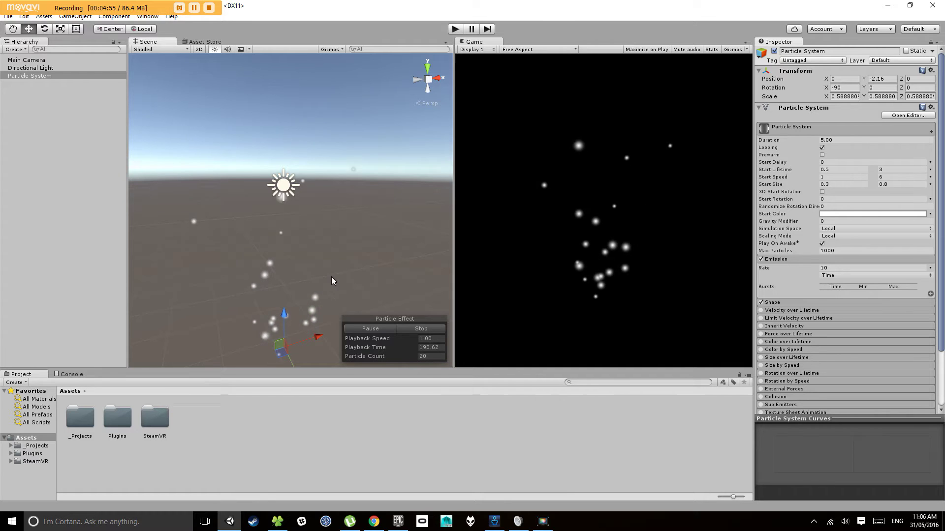
pyautogui.keyDown('alt'); pyautogui.moveTo(388, 216); pyautogui.dragTo(403, 198); pyautogui.keyUp('alt')
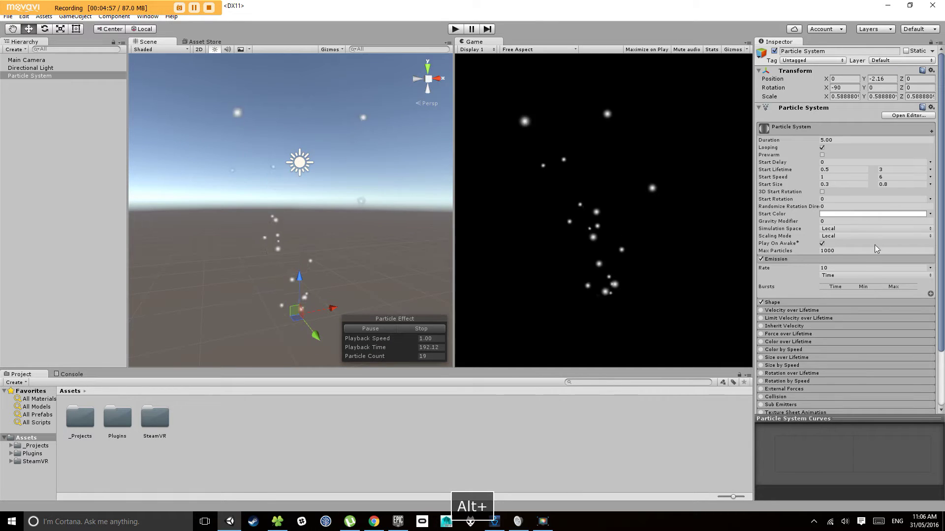
# Try Gravity Modifier values 1, 0.5, 0 and 0.2, settling on 0.1.
pyautogui.click(838, 222)
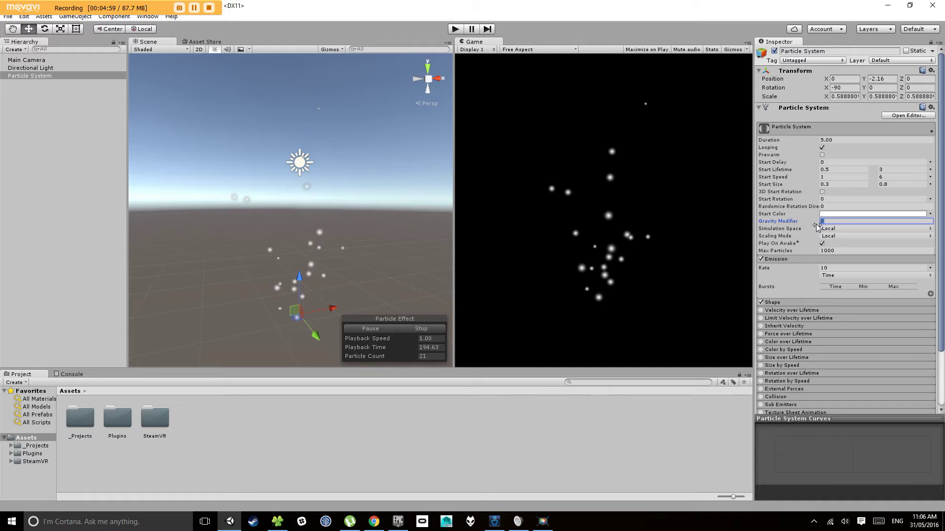
pyautogui.write('1')
pyautogui.press('Return')
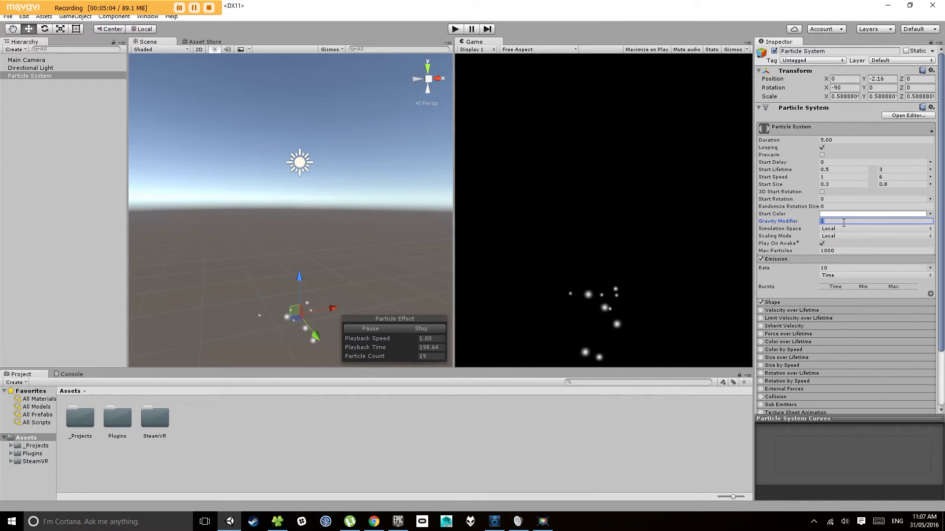
pyautogui.write('0.5')
pyautogui.press('Return')
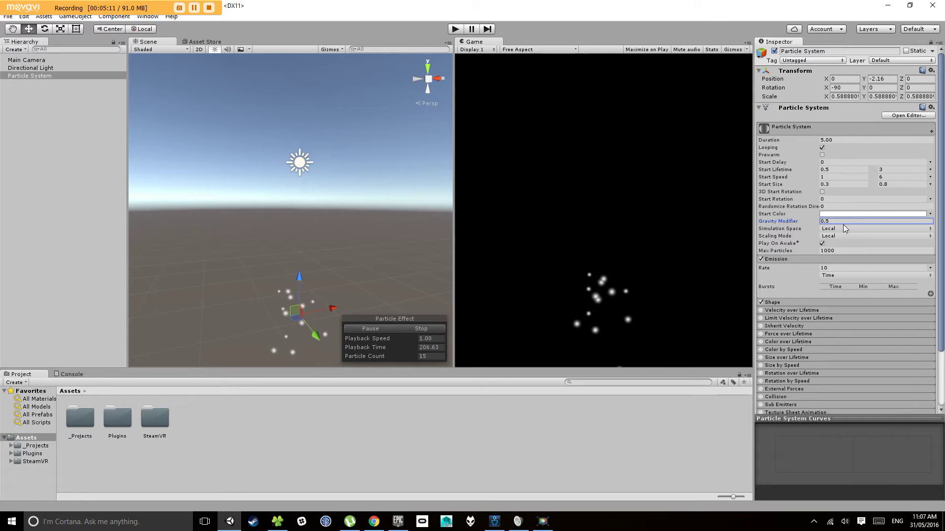
pyautogui.write('0')
pyautogui.press('Return')
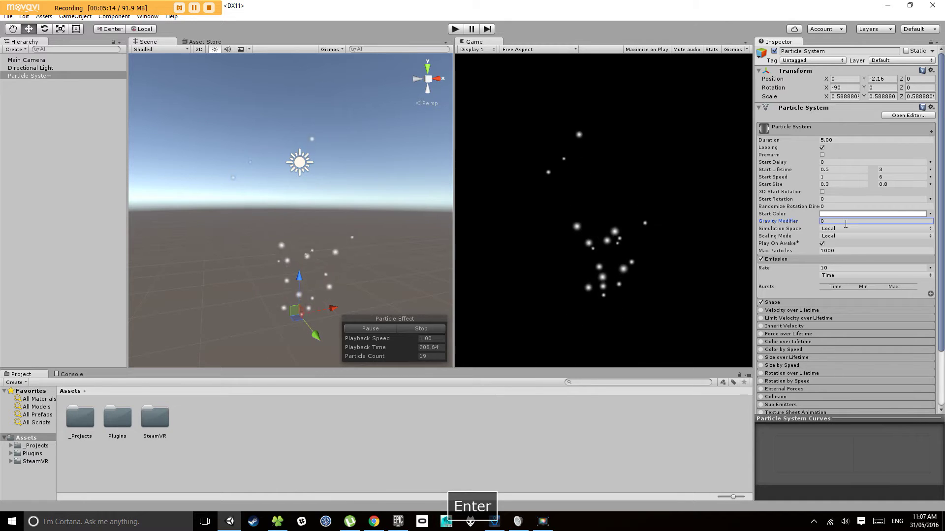
pyautogui.write('0.2')
pyautogui.press('Return')
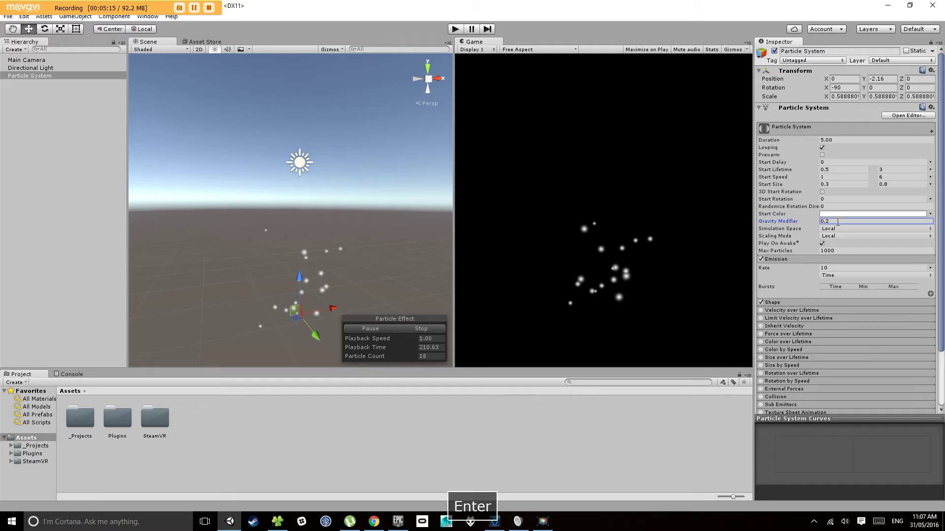
pyautogui.write('0.1')
pyautogui.press('Return')
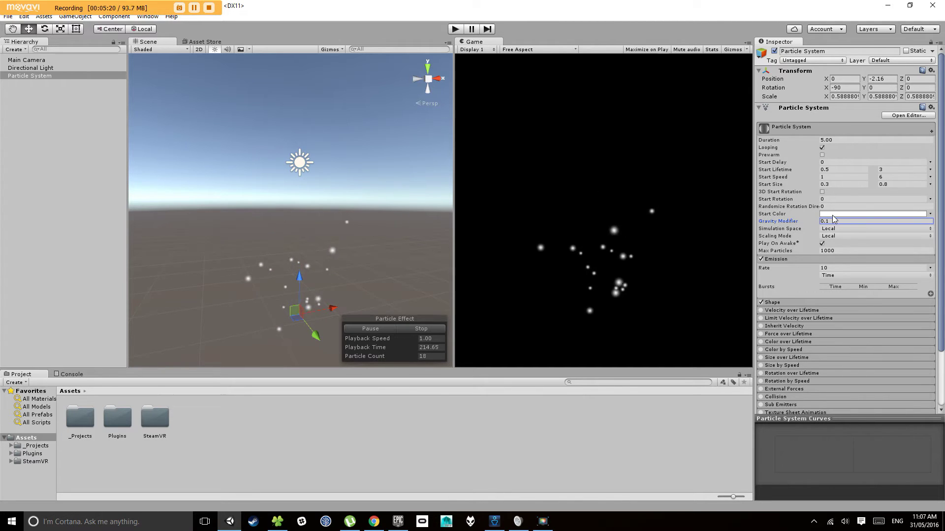
pyautogui.click(836, 214)
pyautogui.click(97, 68)
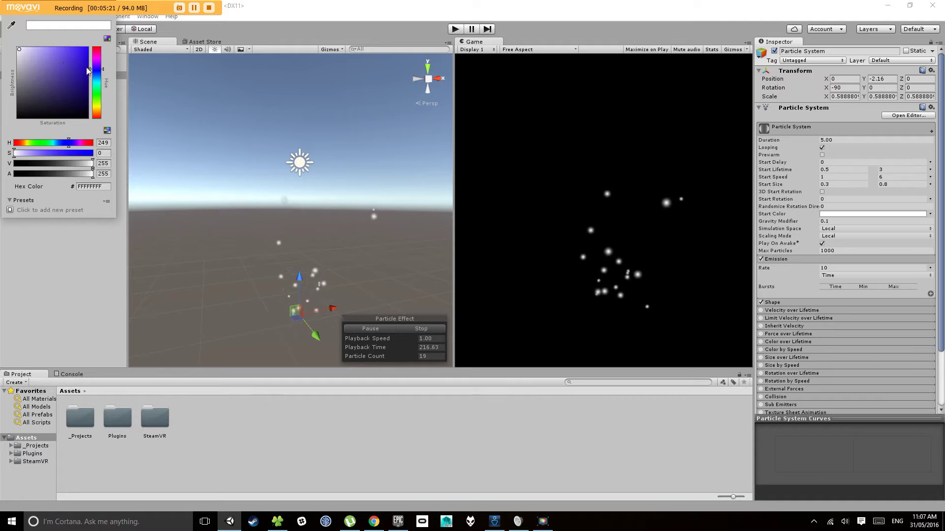
pyautogui.click(66, 56)
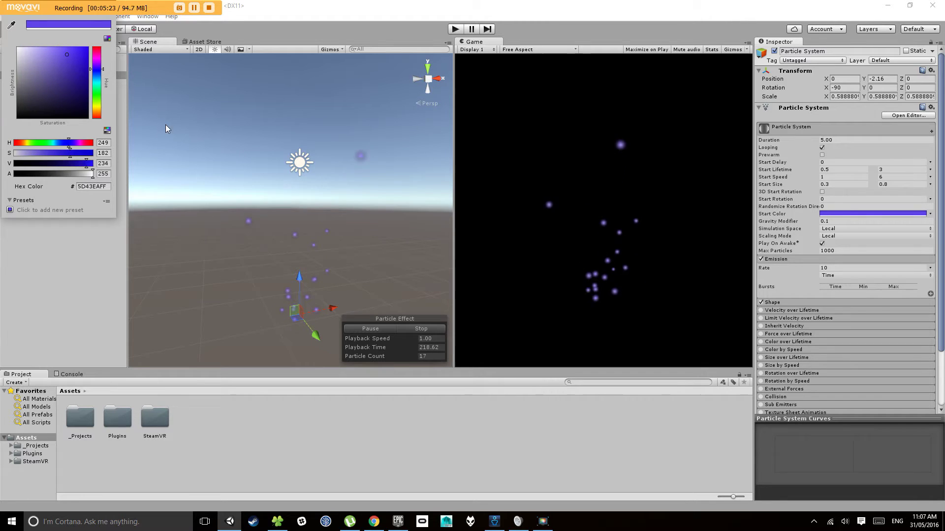
pyautogui.click(41, 49)
pyautogui.click(18, 48)
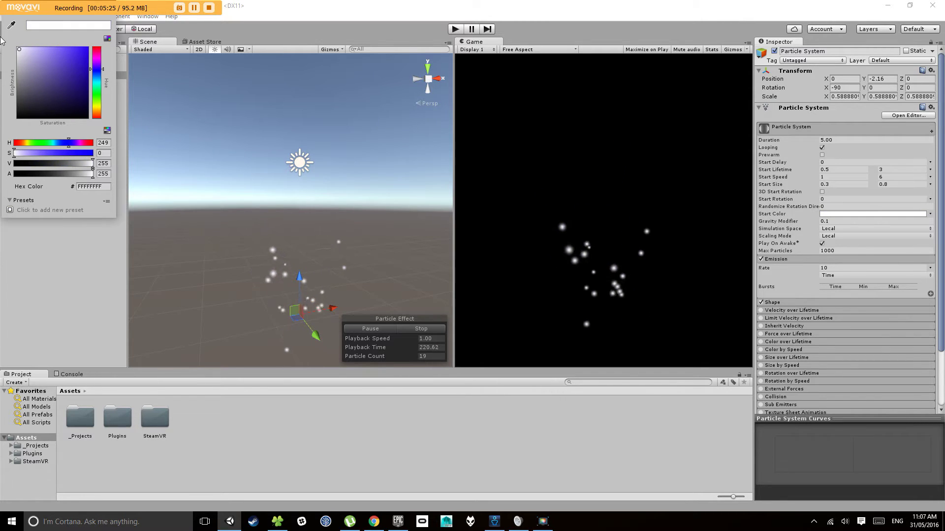
pyautogui.click(103, 14)
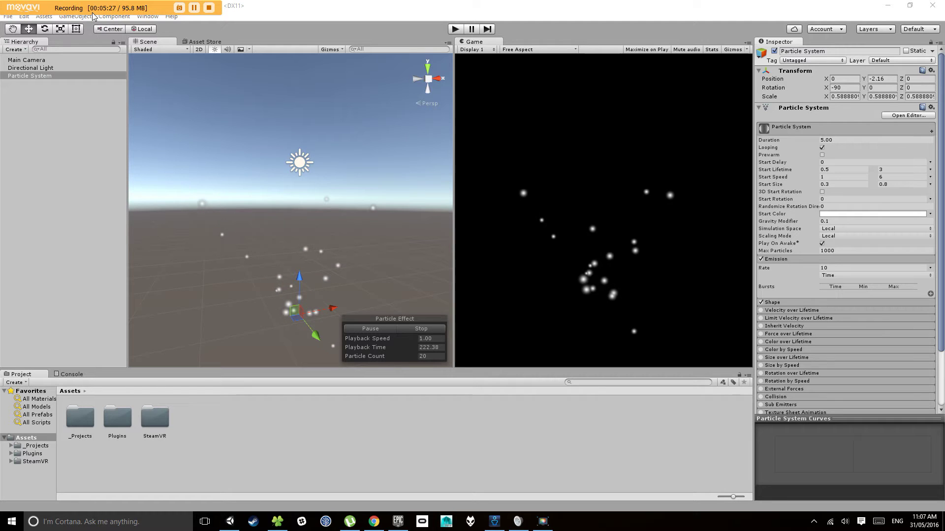
pyautogui.click(518, 226)
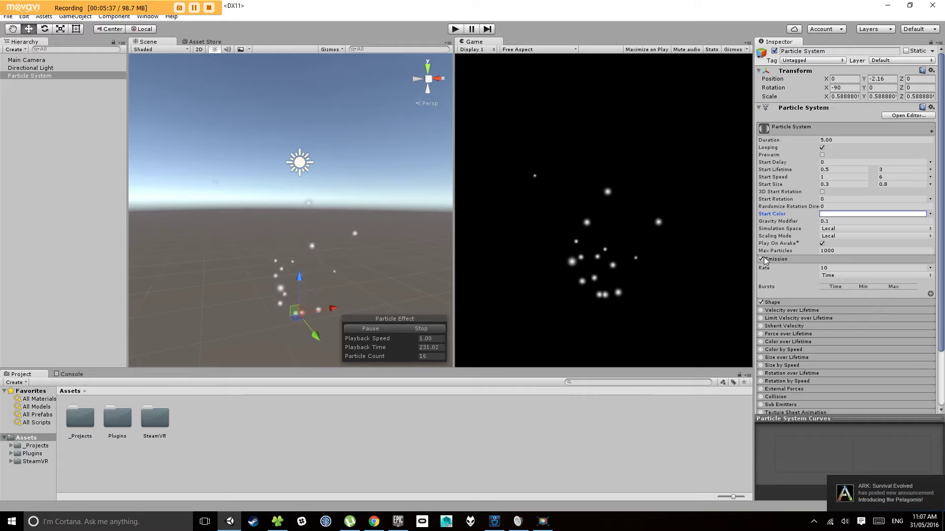
# Collapse the Shape module in the Particle System inspector.
pyautogui.click(809, 258)
pyautogui.click(807, 268)
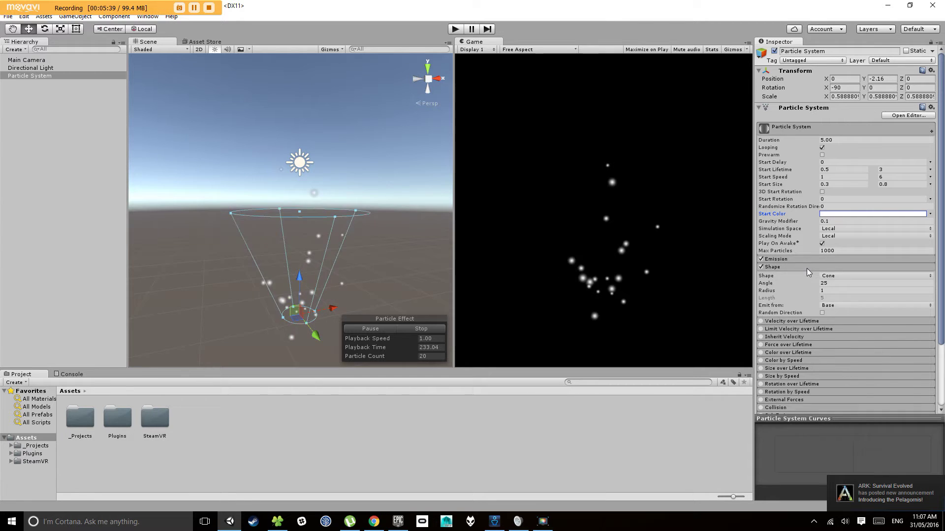
pyautogui.click(807, 267)
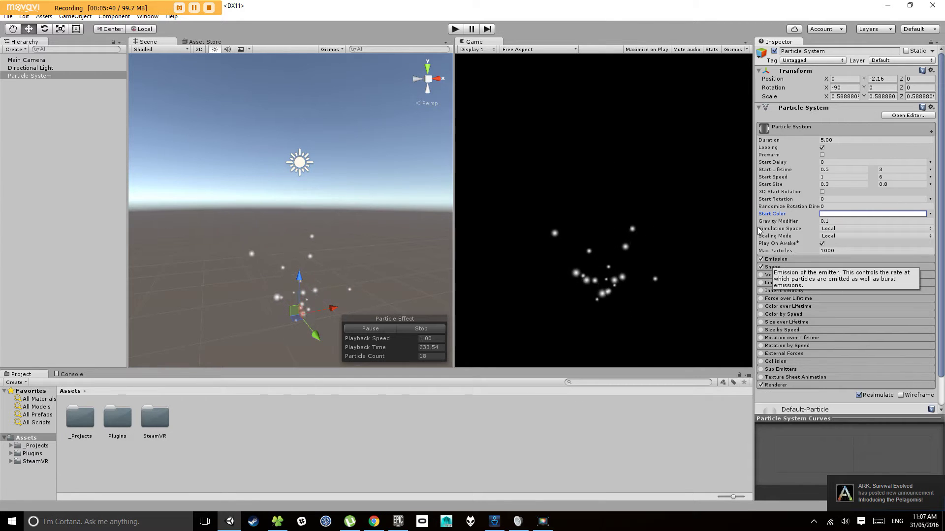
# Turn Emission off and back on, then expand it to show Rate 10 and Bursts.
pyautogui.click(760, 259)
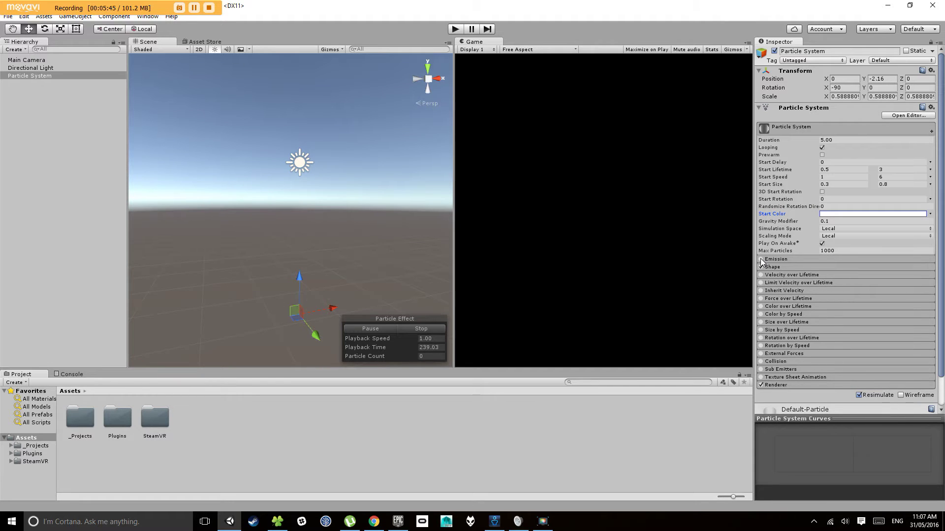
pyautogui.click(761, 259)
pyautogui.click(794, 258)
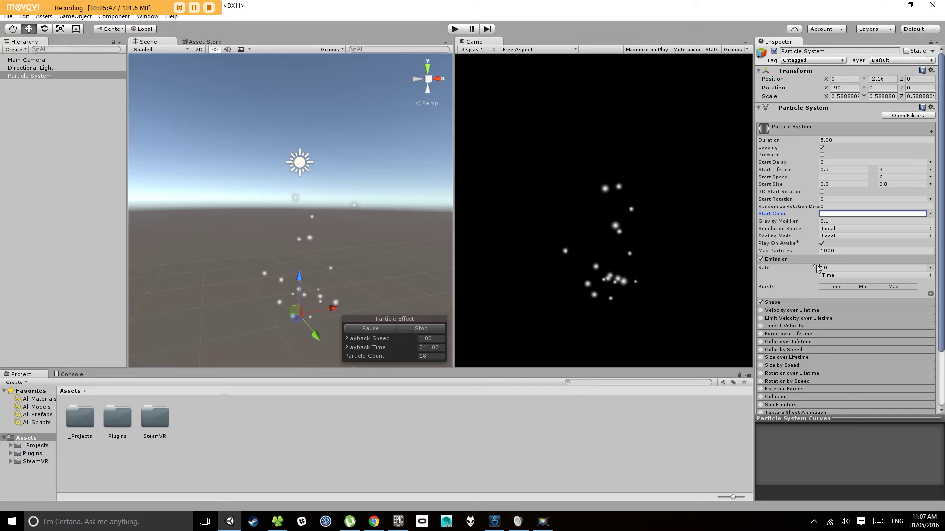
# Try emission Rate values of 30 and then 100.
pyautogui.moveTo(774, 270); pyautogui.dragTo(783, 267)
pyautogui.click(824, 268)
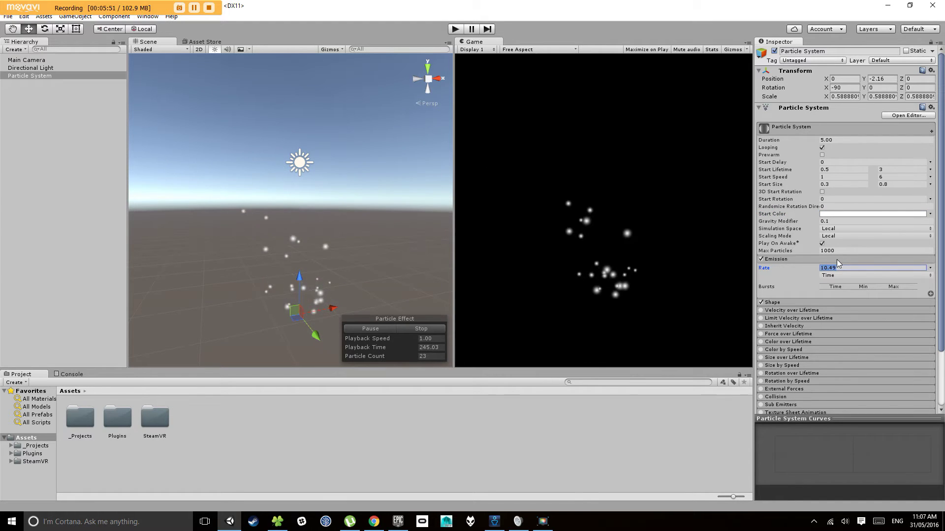
pyautogui.write('30')
pyautogui.press('Return')
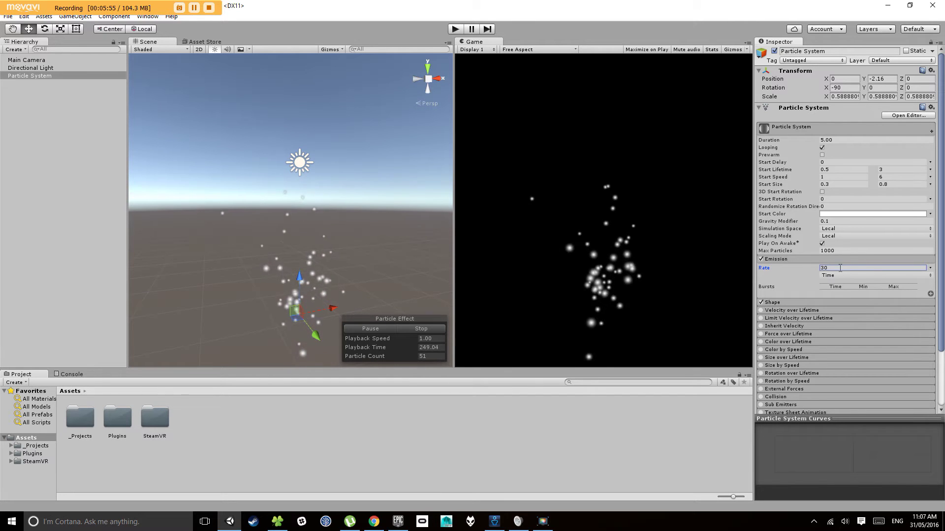
pyautogui.click(840, 267)
pyautogui.write('100')
pyautogui.press('Return')
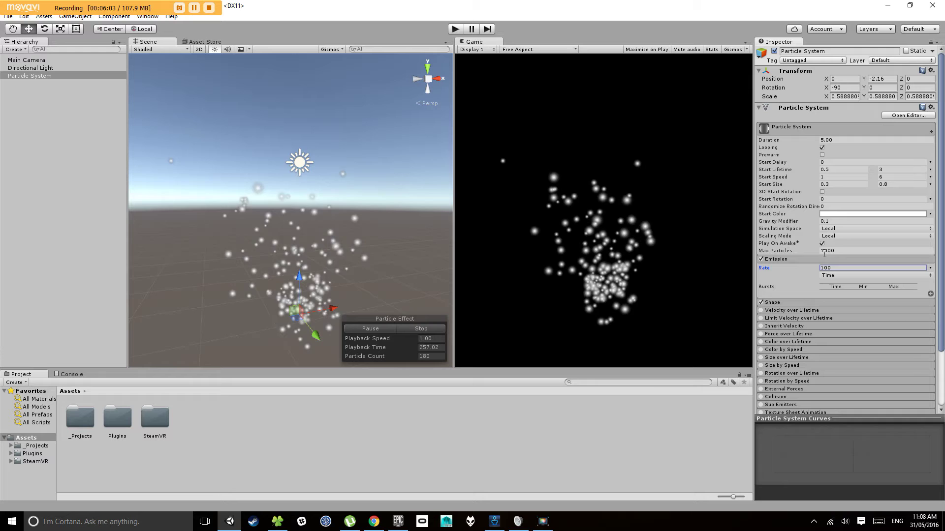
# Set Max Particles to 10000 and raise the emission Rate to 200.
pyautogui.click(843, 252)
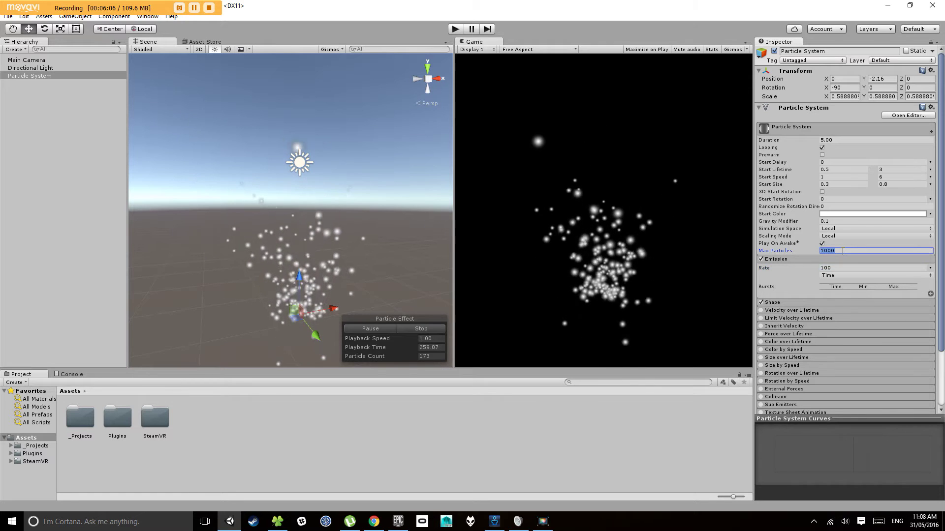
pyautogui.write('10000')
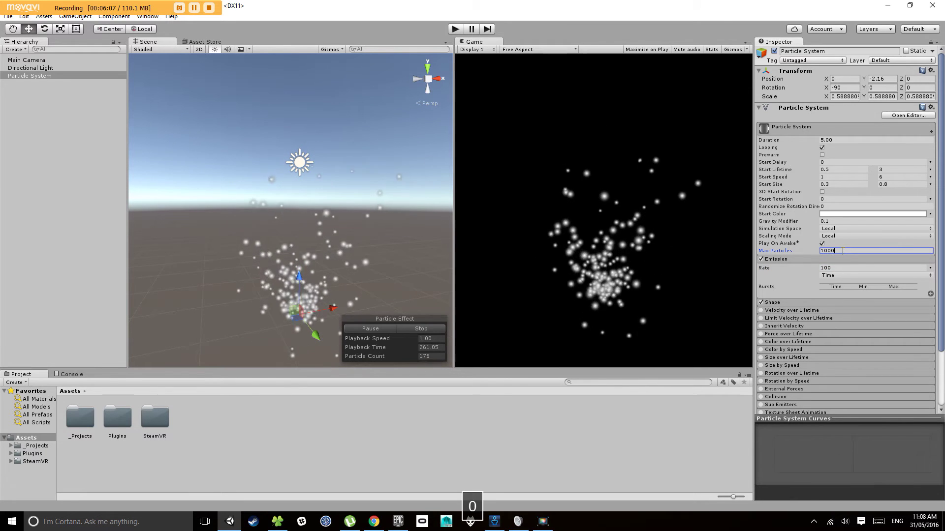
pyautogui.press('Return')
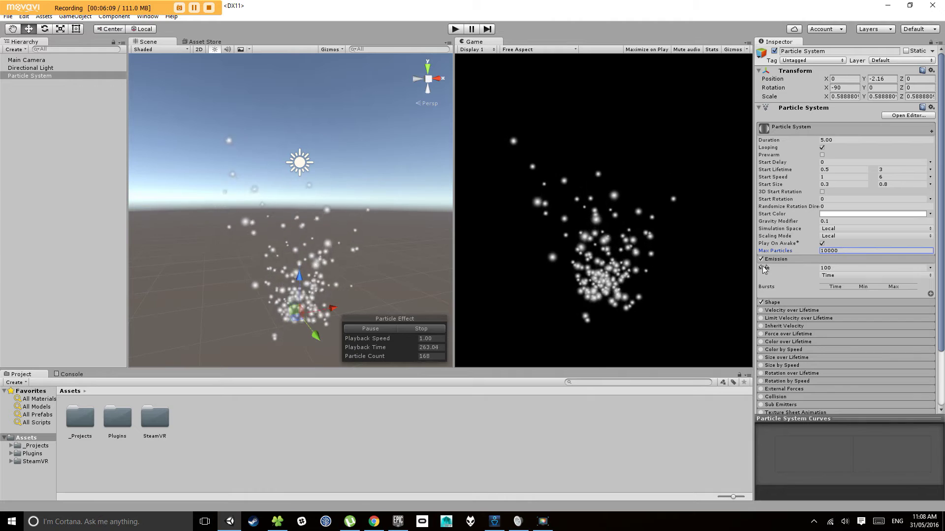
pyautogui.click(840, 269)
pyautogui.write('200')
pyautogui.press('Return')
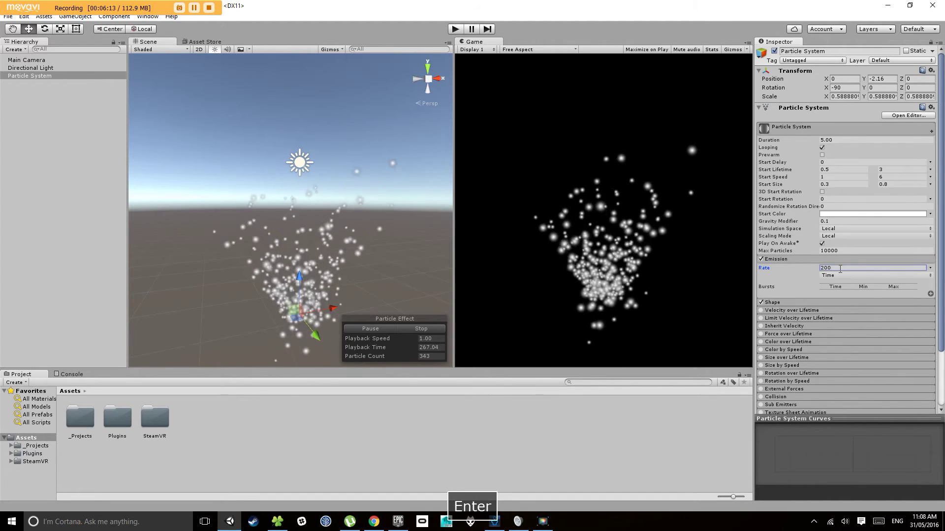
# Re-enter Max Particles as 1000 then 10000, and set the emission Rate back to 30.
pyautogui.click(837, 250)
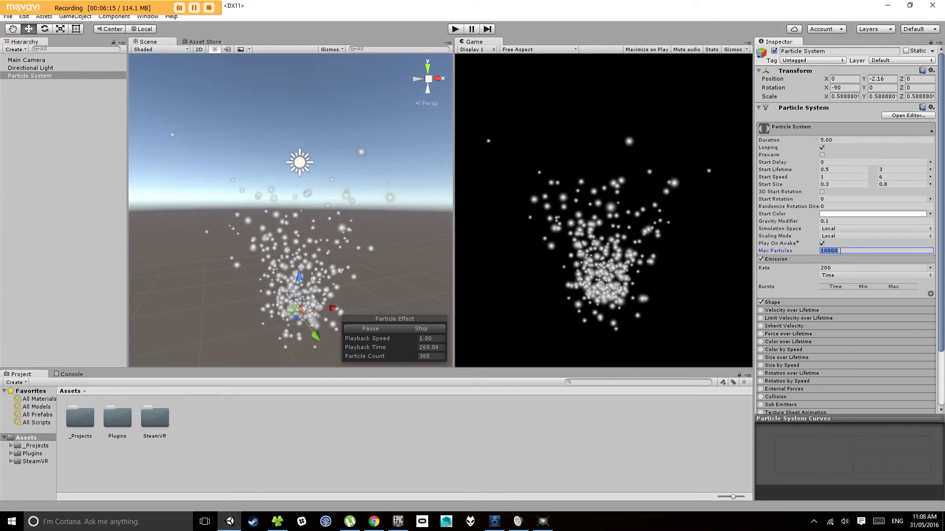
pyautogui.write('1000')
pyautogui.press('Return')
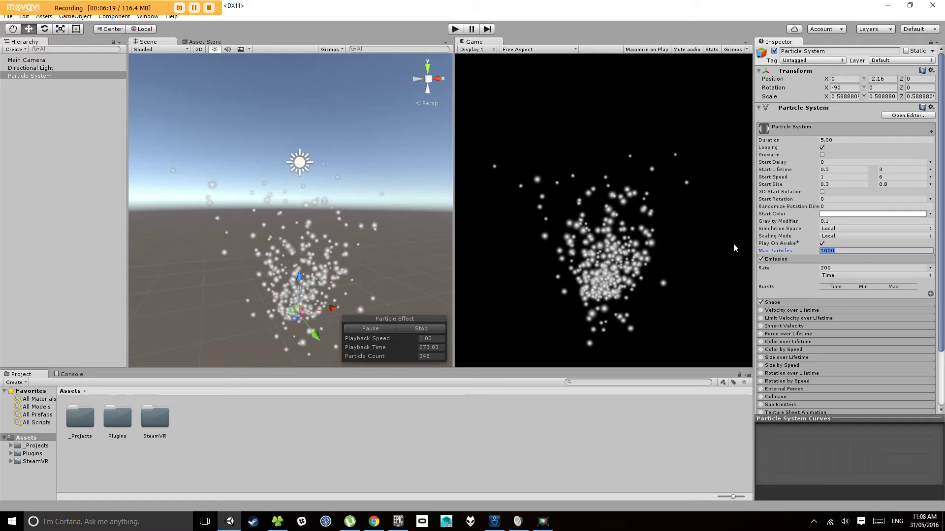
pyautogui.write('10000')
pyautogui.press('Return')
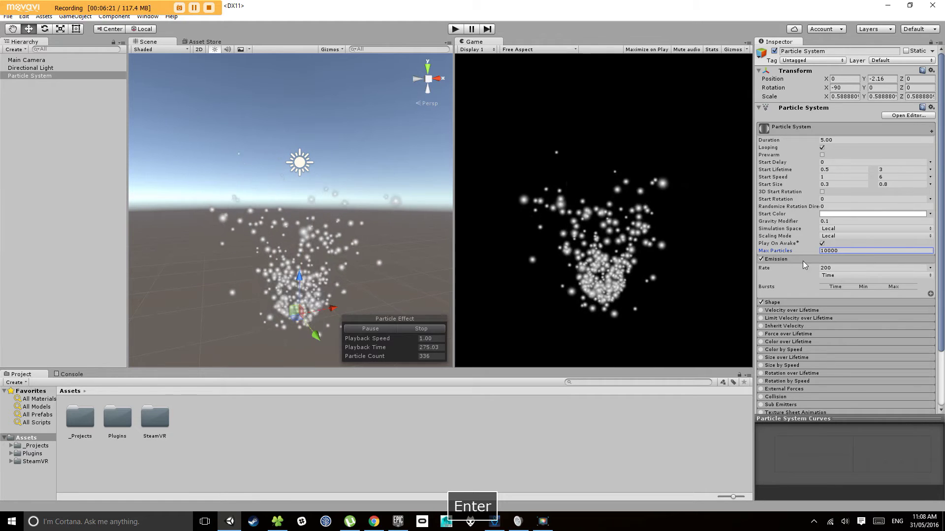
pyautogui.click(834, 268)
pyautogui.write('30')
pyautogui.press('Return')
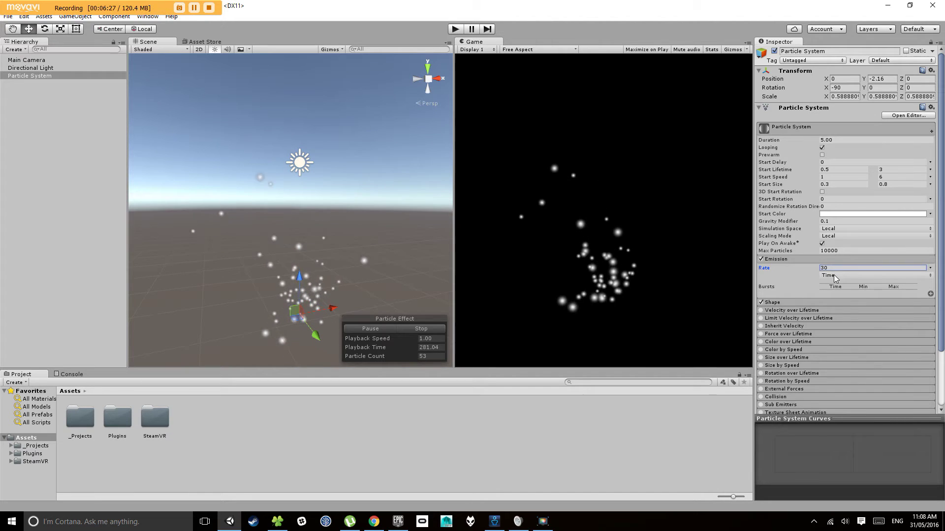
pyautogui.click(843, 275)
# Switch the emission rate mode to Distance, back to Time, and expand the cone Shape settings.
pyautogui.click(847, 295)
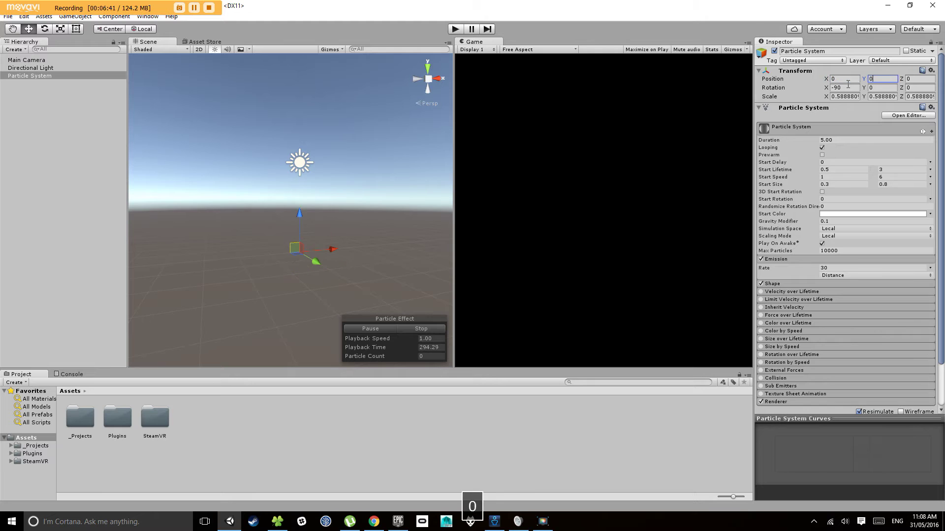
pyautogui.click(839, 287)
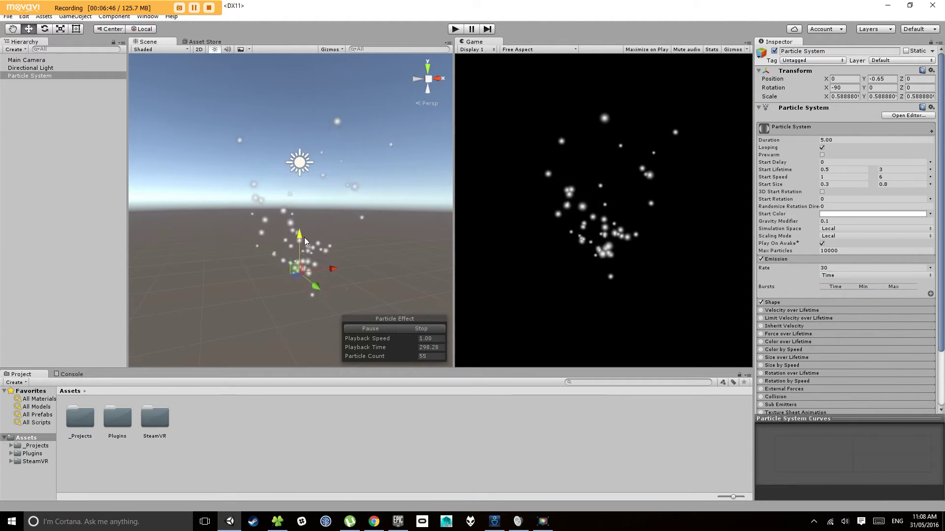
pyautogui.click(810, 302)
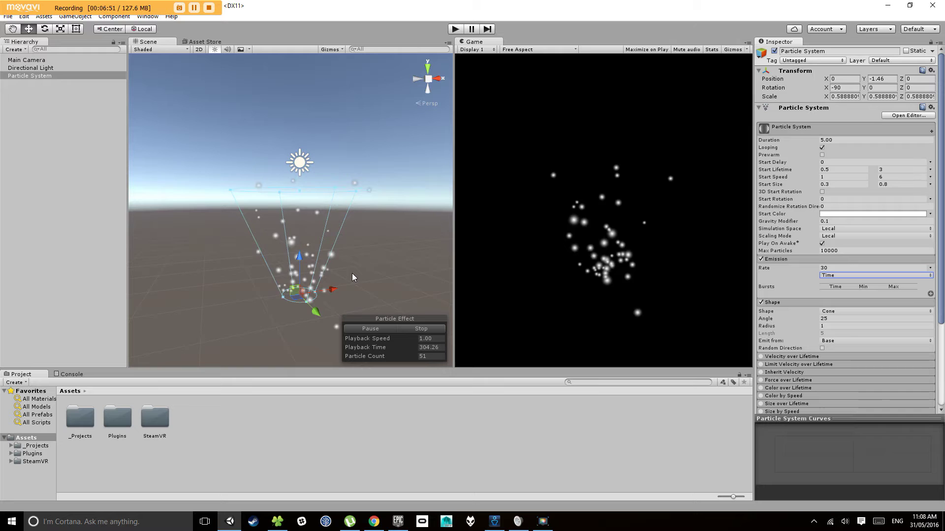
# Drag the cone gizmo to radius about 0.277, angle near 27, and a longer length.
pyautogui.keyDown('alt'); pyautogui.moveTo(300, 262); pyautogui.dragTo(173, 100); pyautogui.keyUp('alt')
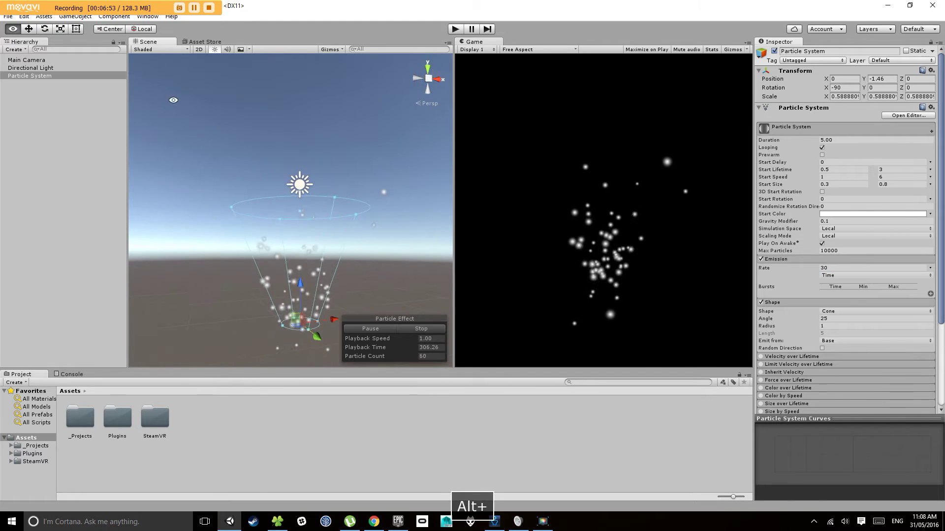
pyautogui.keyDown('alt'); pyautogui.moveTo(261, 153); pyautogui.dragTo(253, 230); pyautogui.keyUp('alt')
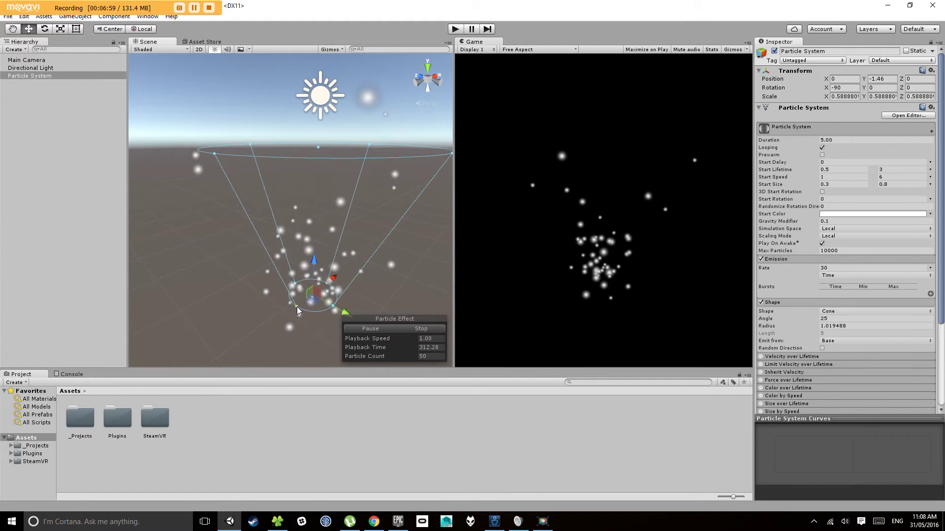
pyautogui.moveTo(297, 306); pyautogui.dragTo(315, 308)
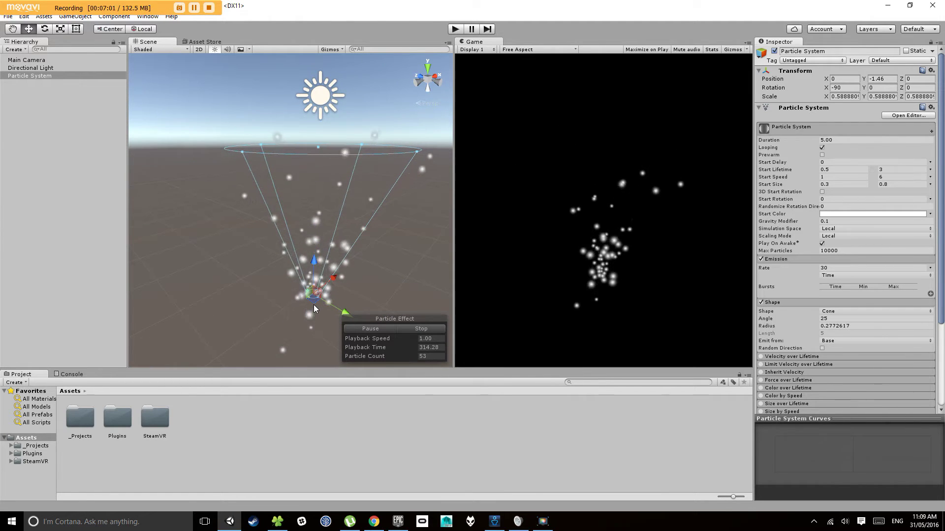
pyautogui.keyDown('alt'); pyautogui.moveTo(362, 239); pyautogui.dragTo(272, 128); pyautogui.keyUp('alt')
pyautogui.keyDown('alt'); pyautogui.moveTo(338, 124); pyautogui.dragTo(383, 191); pyautogui.keyUp('alt')
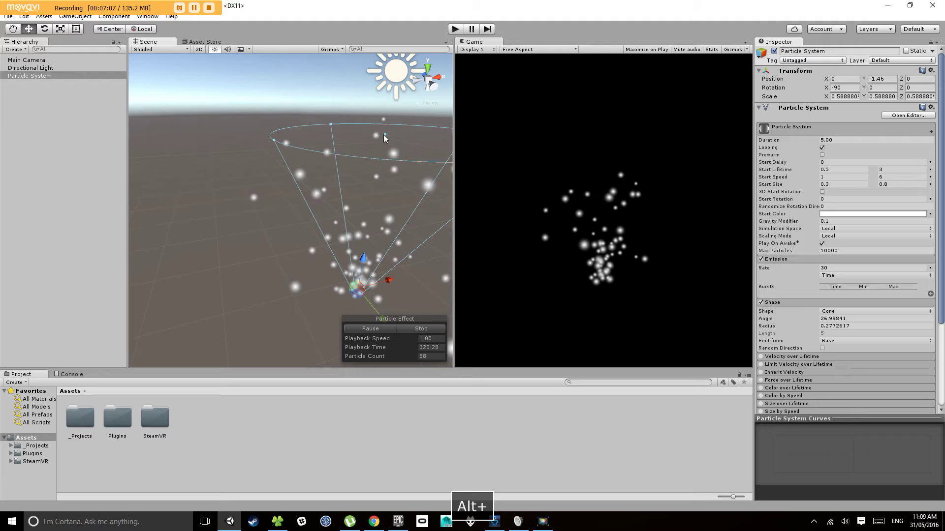
pyautogui.moveTo(385, 135); pyautogui.dragTo(323, 210)
# Change the emitter shape to Sphere.
pyautogui.click(836, 311)
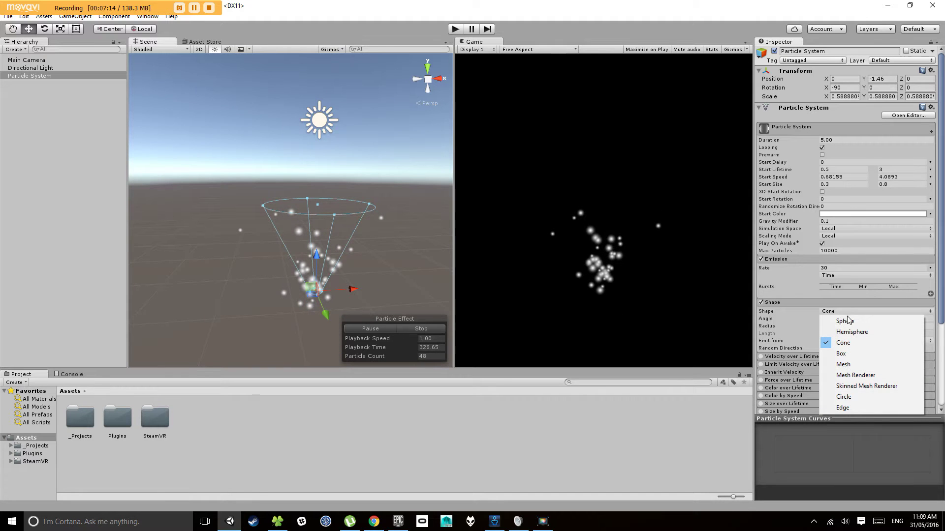
pyautogui.click(842, 319)
pyautogui.keyDown('alt'); pyautogui.moveTo(419, 281); pyautogui.dragTo(351, 203); pyautogui.keyUp('alt')
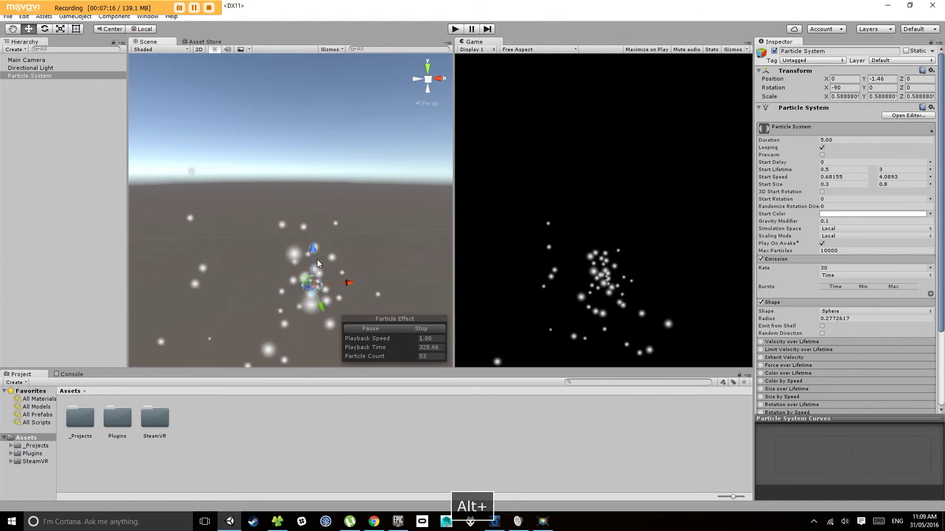
pyautogui.keyDown('alt'); pyautogui.moveTo(318, 264); pyautogui.dragTo(307, 285); pyautogui.keyUp('alt')
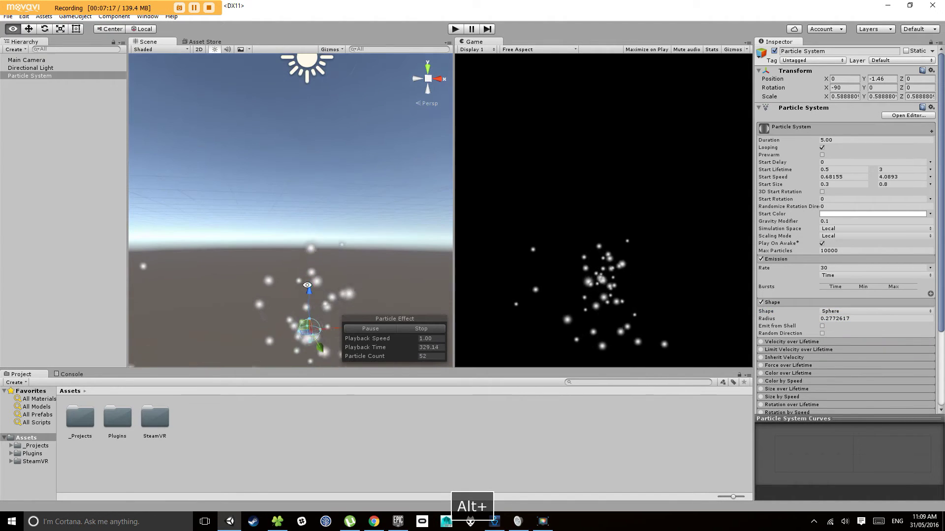
# Make the emitter an upright Circle (rotation 0, -180, -180) emitting from its edge.
pyautogui.click(838, 312)
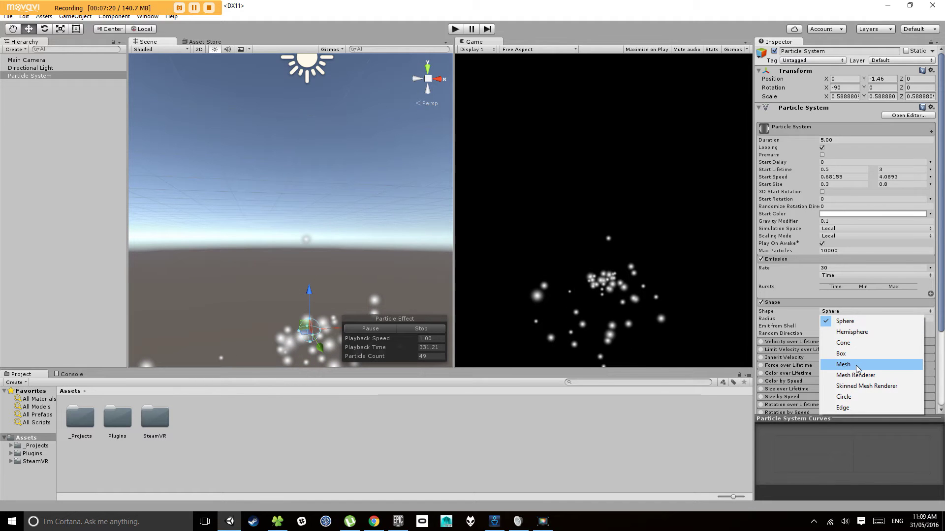
pyautogui.click(844, 397)
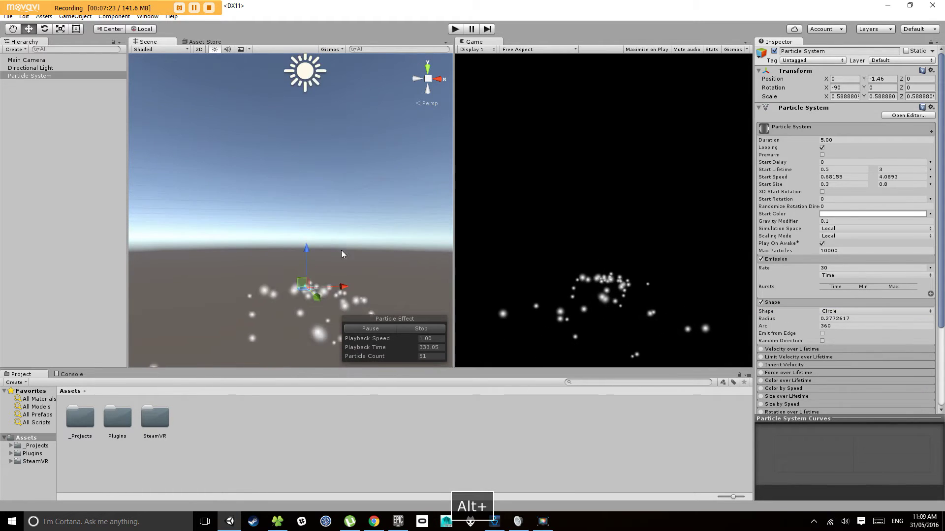
pyautogui.keyDown('ctrl'); pyautogui.moveTo(311, 253); pyautogui.dragTo(867, 342); pyautogui.keyUp('ctrl')
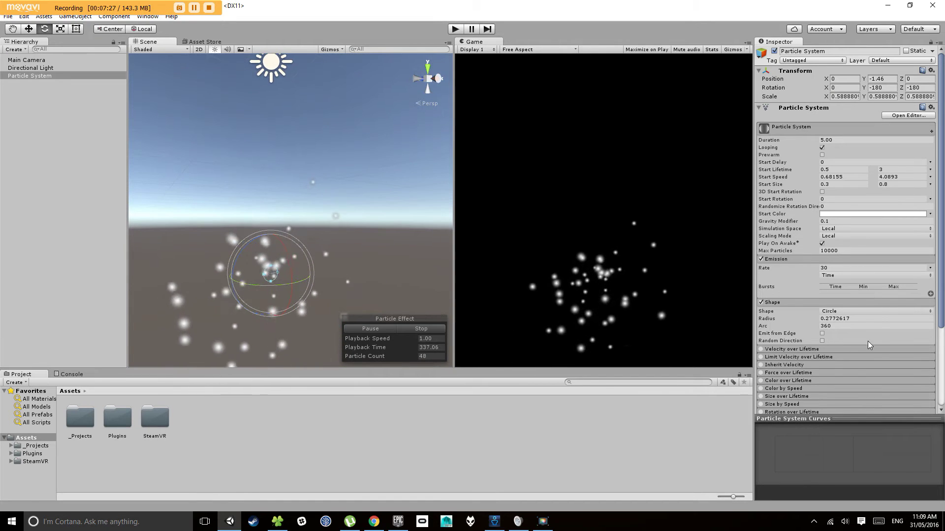
pyautogui.click(822, 334)
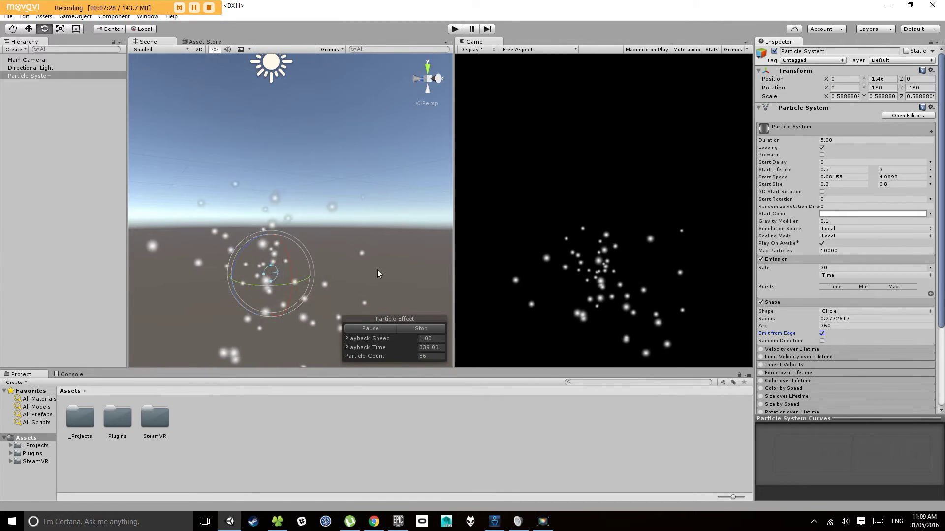
pyautogui.keyDown('alt'); pyautogui.moveTo(376, 270); pyautogui.dragTo(335, 239); pyautogui.keyUp('alt')
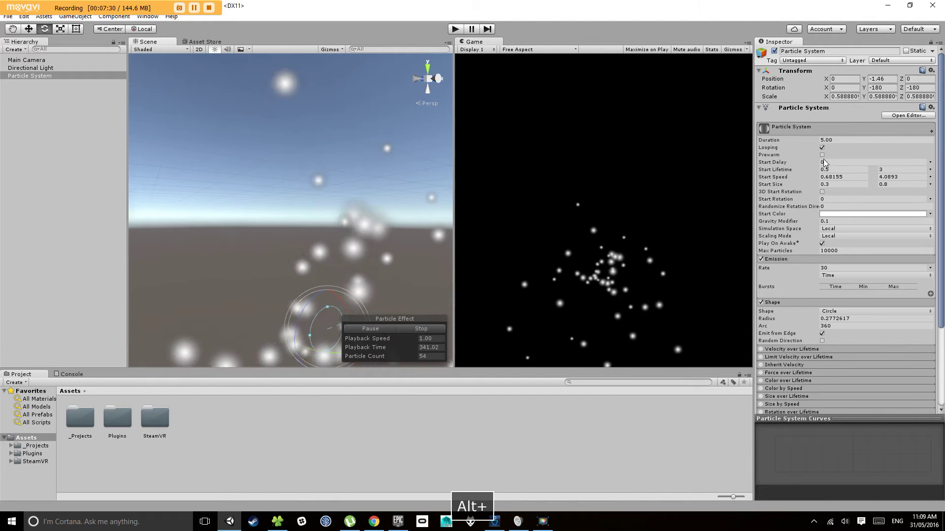
pyautogui.click(893, 177)
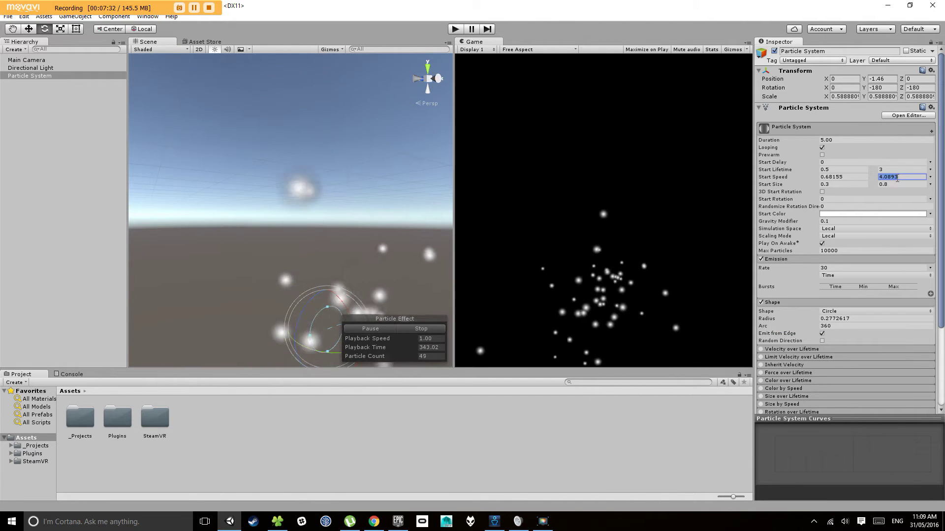
# Set max Start Speed to 0 and scale up the system, then undo back to rotation -90, 0, 0.
pyautogui.write('0')
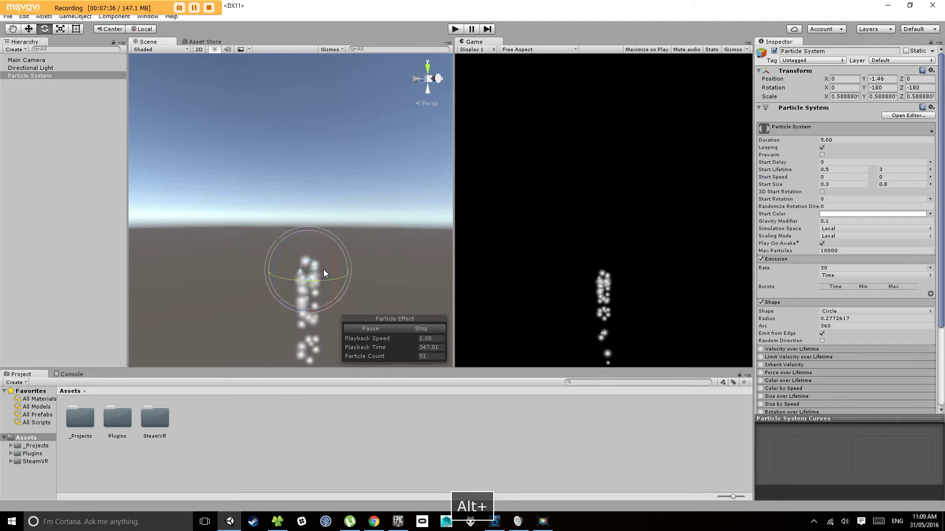
pyautogui.moveTo(311, 272); pyautogui.dragTo(313, 215)
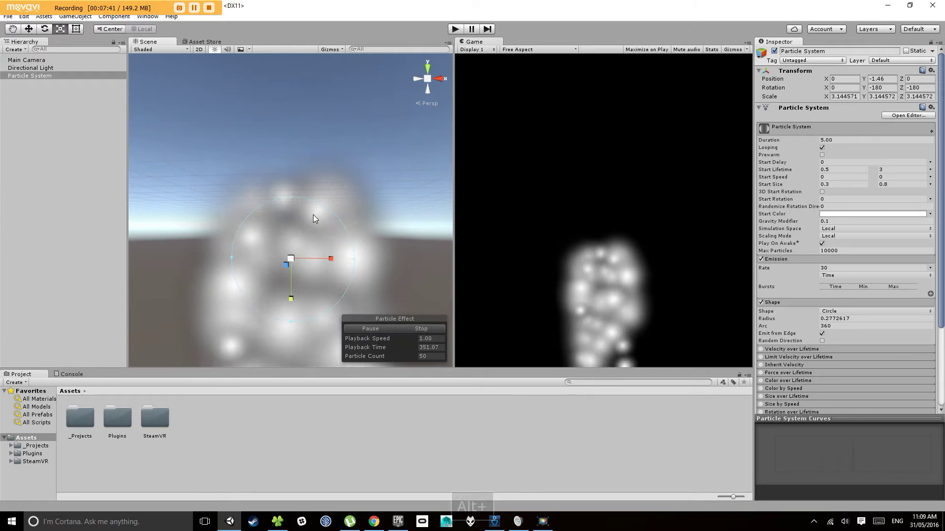
pyautogui.moveTo(293, 259)
pyautogui.mouseDown()
pyautogui.moveTo(359, 253)
pyautogui.moveTo(310, 261)
pyautogui.mouseUp()
pyautogui.hotkey('ctrl', 'z')
pyautogui.hotkey('ctrl', 'z')
pyautogui.hotkey('ctrl', 'z')
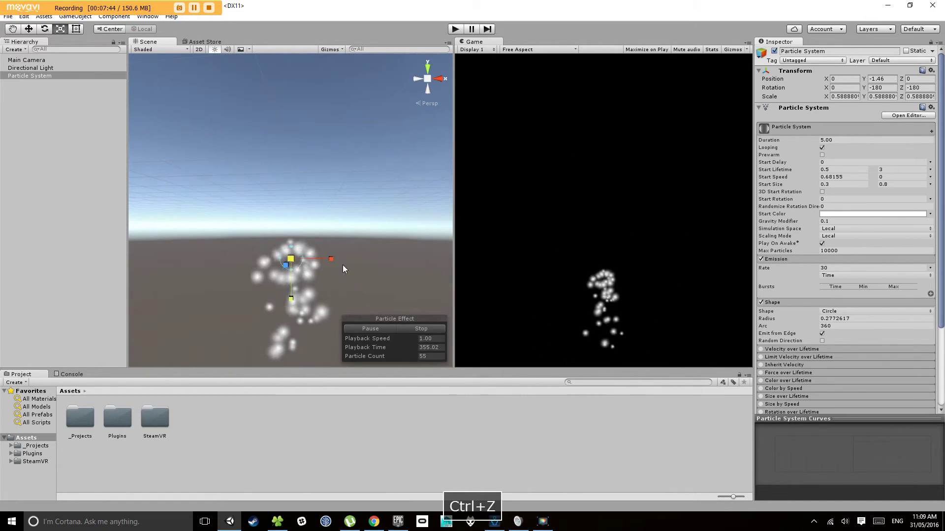
pyautogui.hotkey('ctrl', 'z')
pyautogui.hotkey('ctrl', 'z')
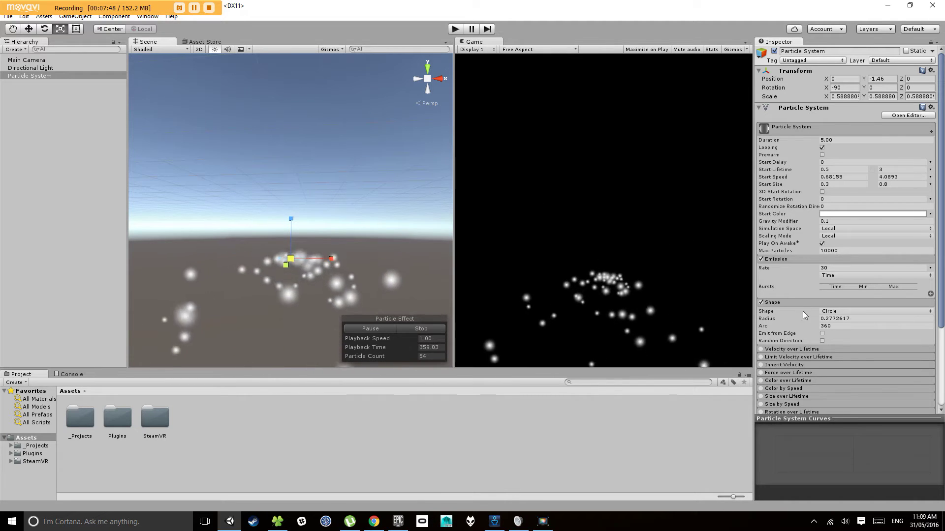
# Change the emitter shape to Edge and raise the particle system to Y 1.67.
pyautogui.click(854, 311)
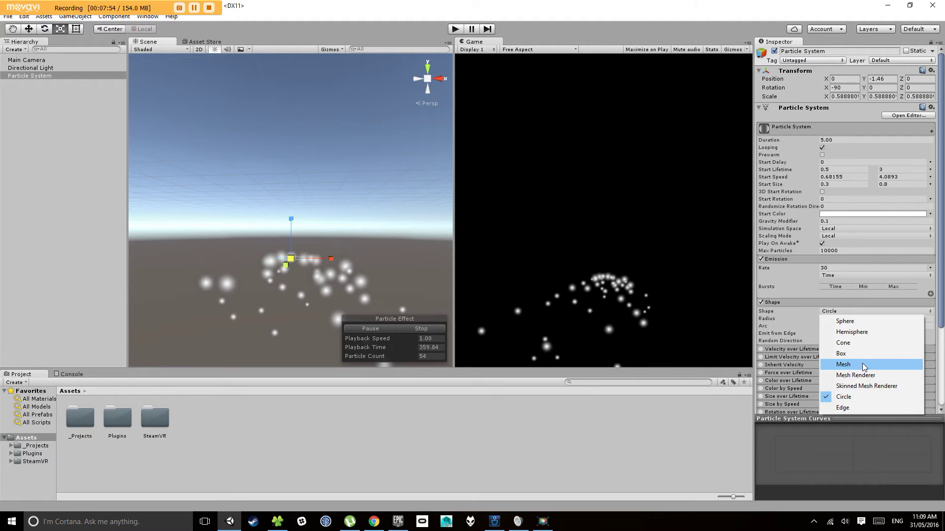
pyautogui.click(860, 409)
pyautogui.keyDown('alt'); pyautogui.moveTo(304, 237); pyautogui.dragTo(447, 251); pyautogui.keyUp('alt')
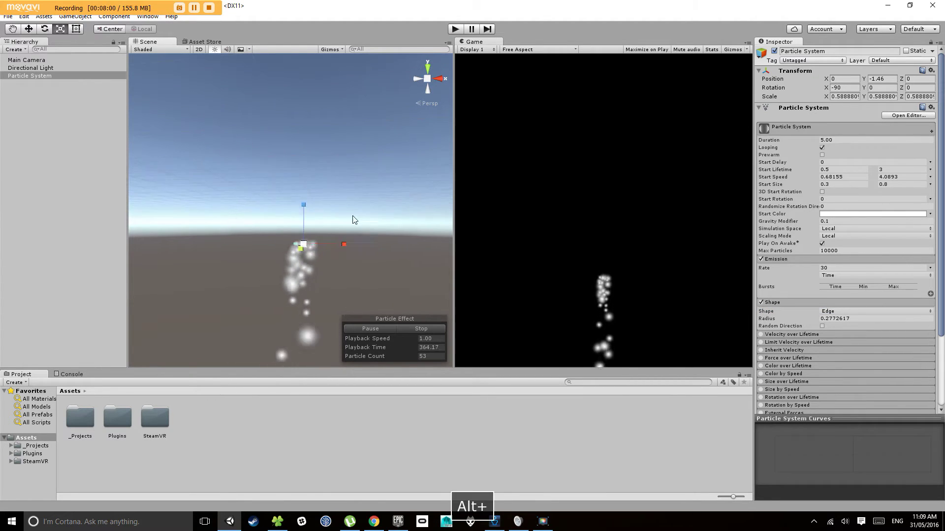
pyautogui.press('w')
pyautogui.moveTo(300, 196); pyautogui.dragTo(130, 212)
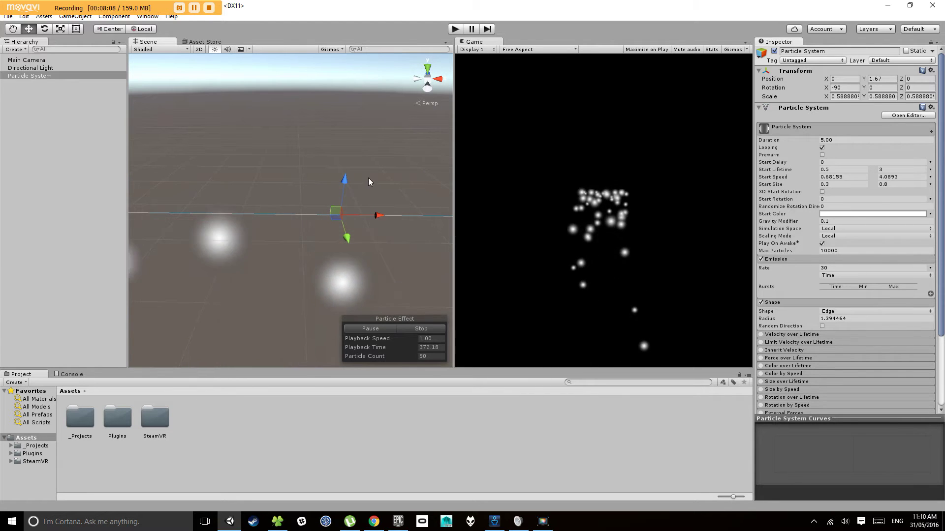
# Widen the Edge radius to 4.633901 and raise the emitter to Y 4.73.
pyautogui.scroll(-3, 371, 179)
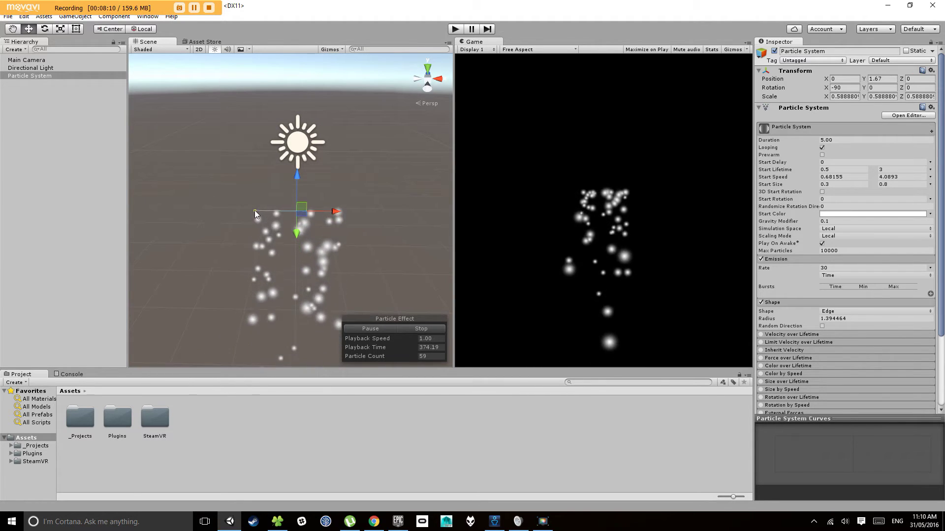
pyautogui.moveTo(255, 211); pyautogui.dragTo(147, 212)
pyautogui.press('w')
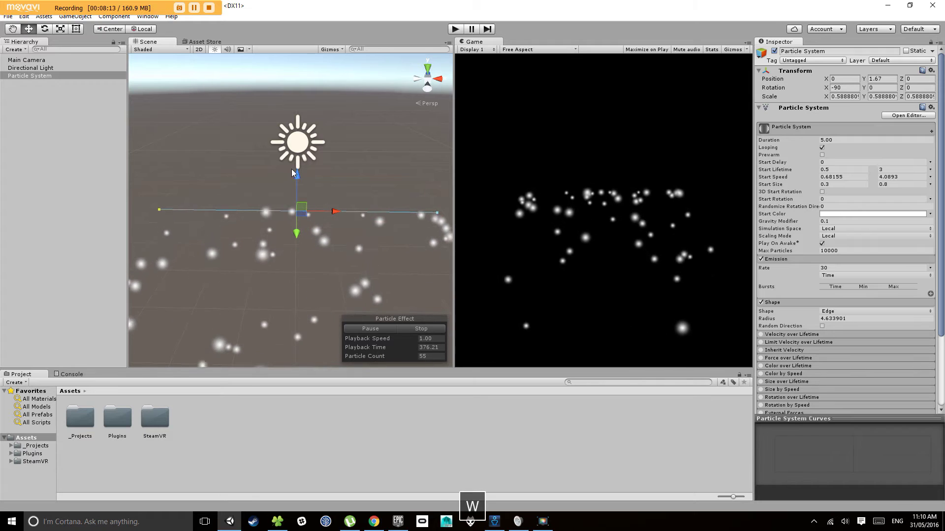
pyautogui.moveTo(297, 172); pyautogui.dragTo(310, 63)
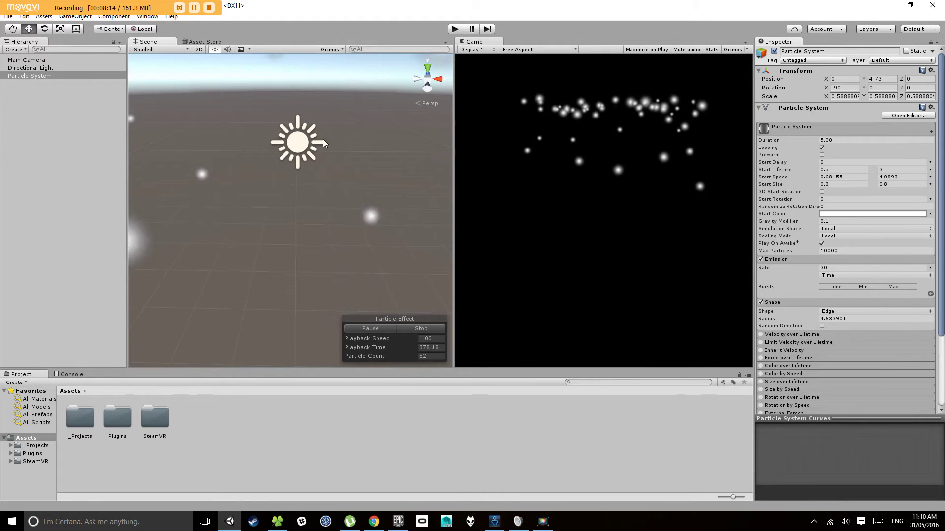
pyautogui.scroll(-2, 330, 135)
pyautogui.keyDown('alt'); pyautogui.moveTo(331, 135); pyautogui.dragTo(357, 164); pyautogui.keyUp('alt')
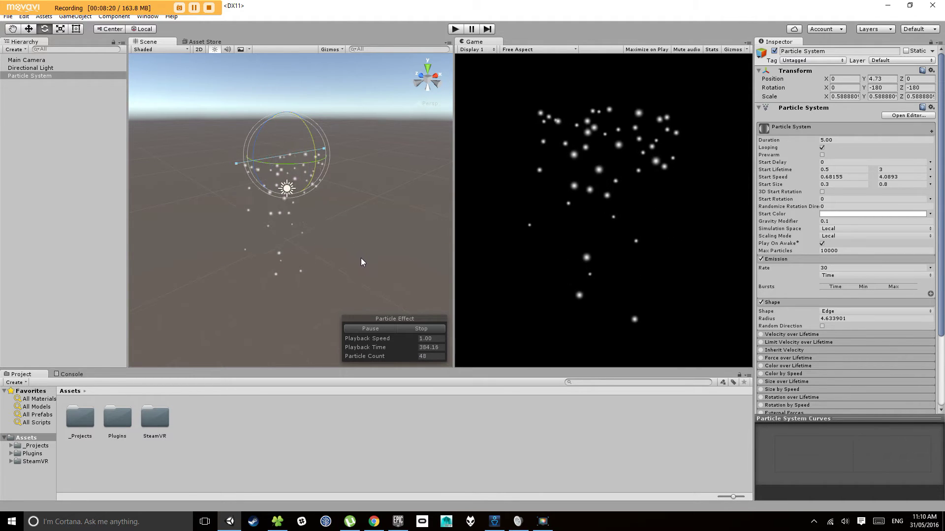
pyautogui.keyDown('alt'); pyautogui.moveTo(332, 243); pyautogui.dragTo(324, 151); pyautogui.keyUp('alt')
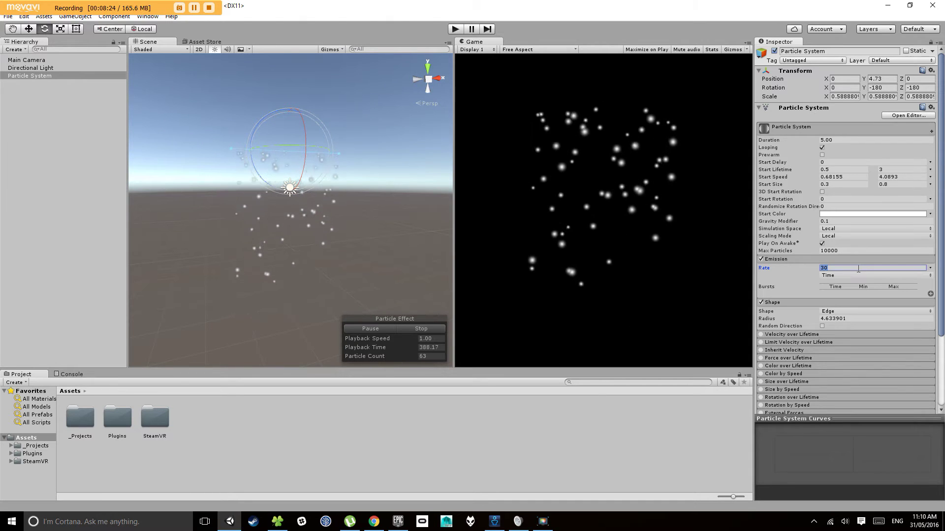
# Set the emission Rate to 100 and collapse the Emission module.
pyautogui.write('00')
pyautogui.press('Return')
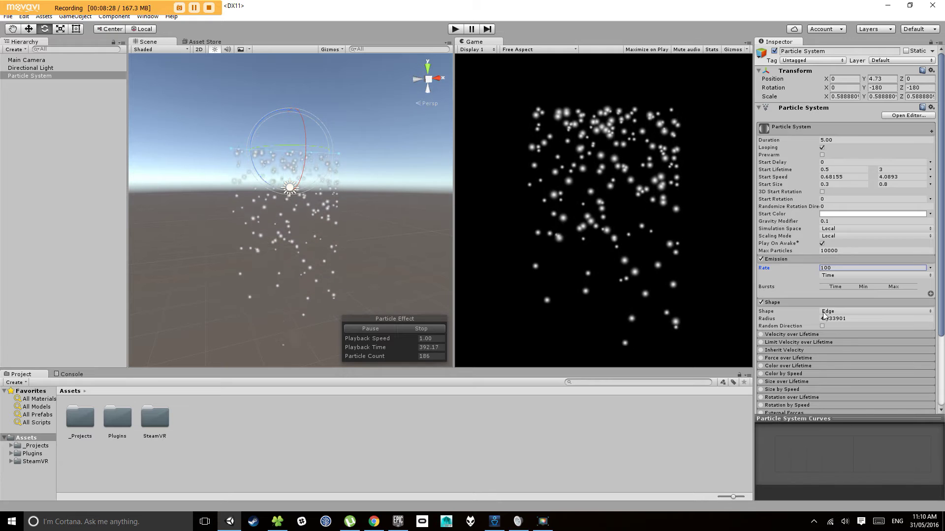
pyautogui.scroll(-3, 838, 343)
pyautogui.scroll(-1, 837, 341)
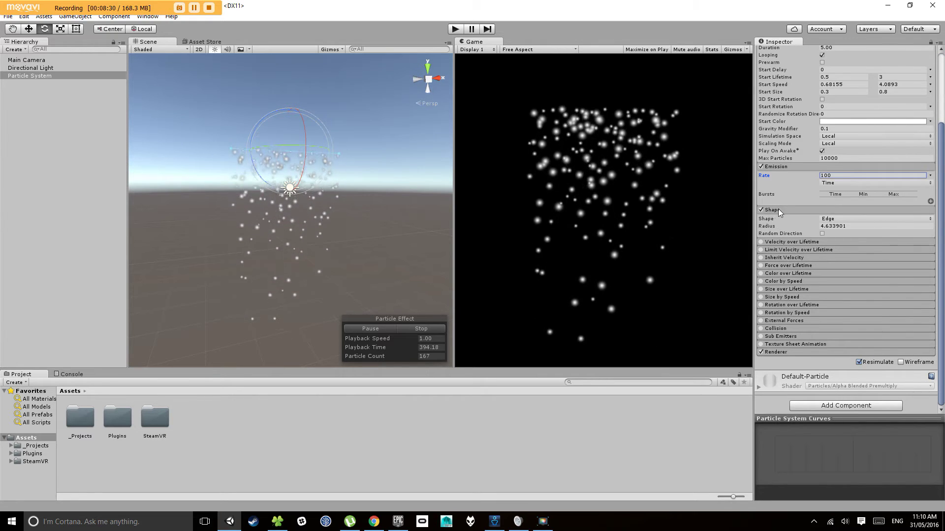
pyautogui.click(787, 190)
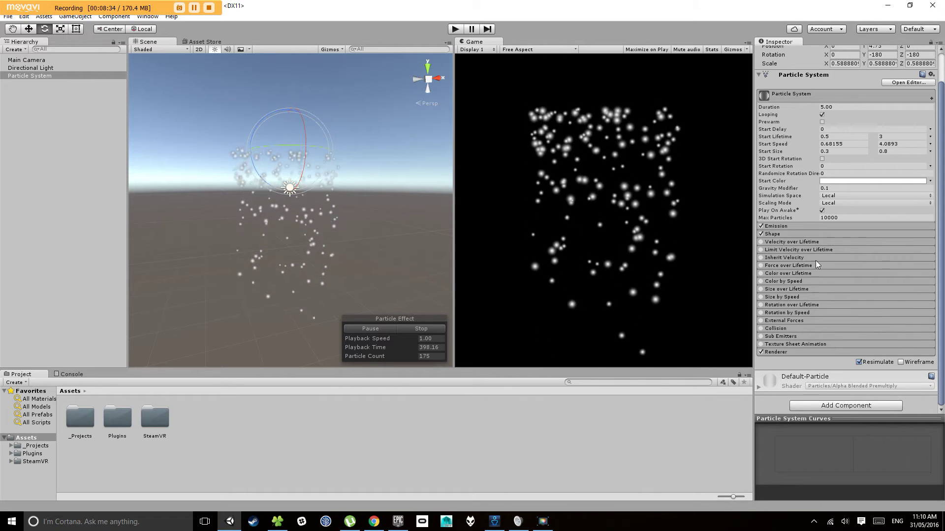
# Enable Color over Lifetime and open its gradient editor.
pyautogui.click(761, 274)
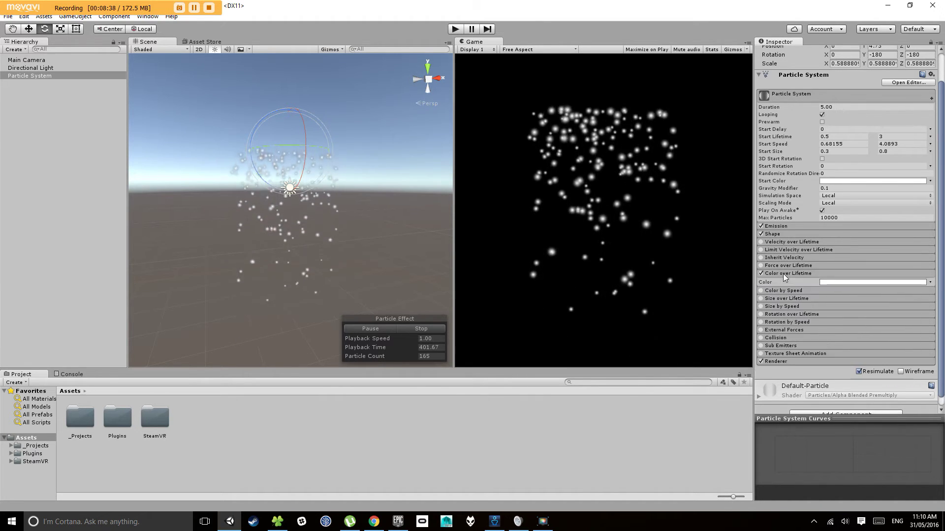
pyautogui.click(840, 281)
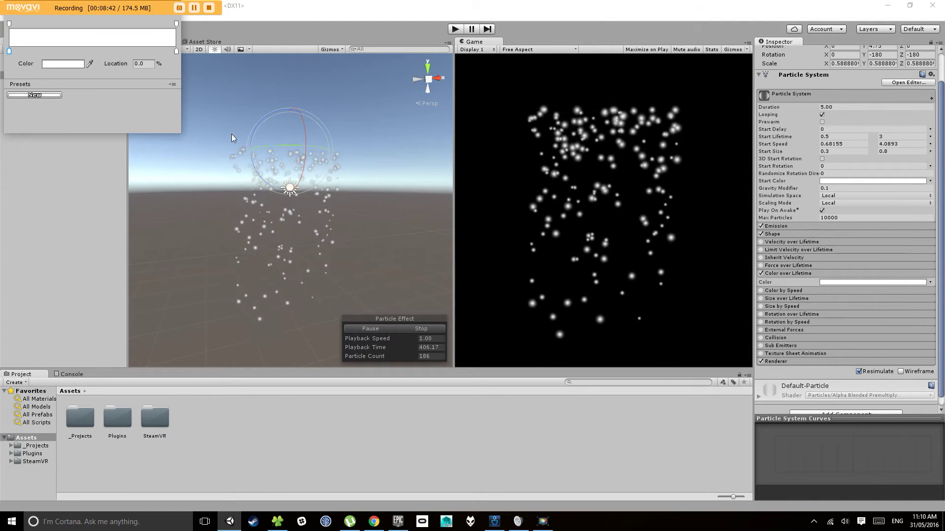
pyautogui.click(39, 3)
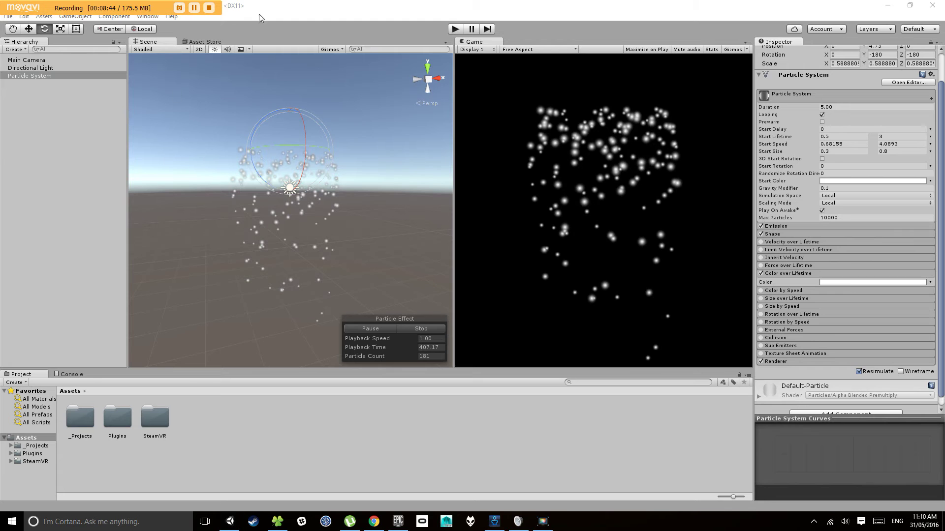
pyautogui.moveTo(298, 4)
pyautogui.mouseDown()
pyautogui.moveTo(304, 22)
pyautogui.moveTo(295, 4)
pyautogui.mouseUp()
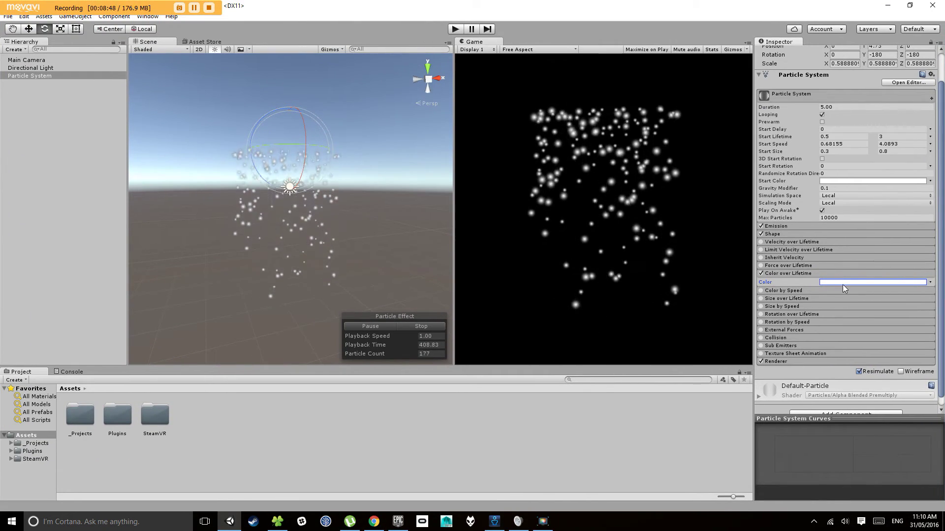
pyautogui.click(843, 283)
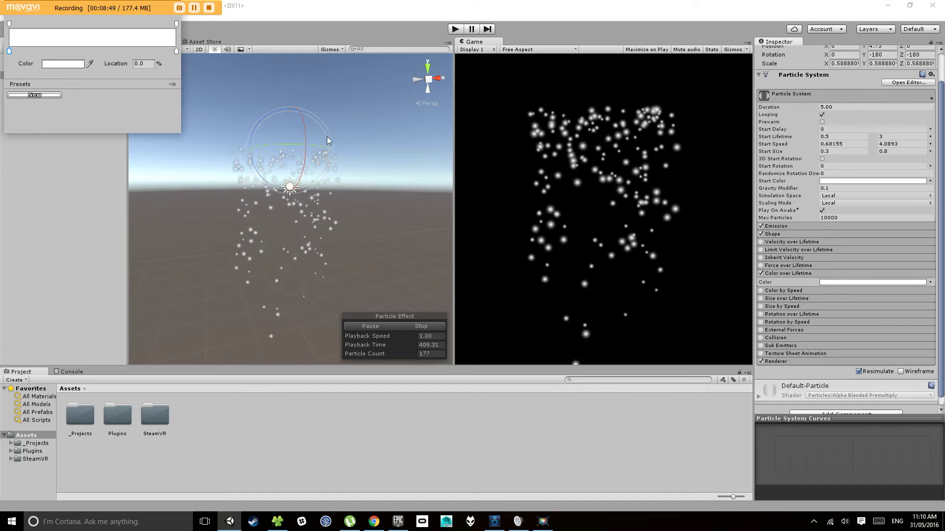
# Make the end alpha key mostly transparent and add a fully opaque key at 52.4%.
pyautogui.click(9, 23)
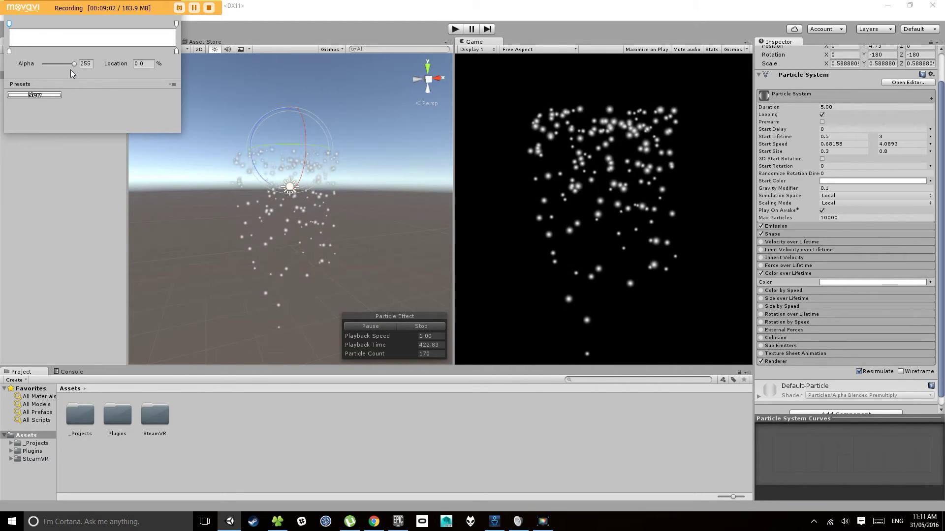
pyautogui.click(177, 23)
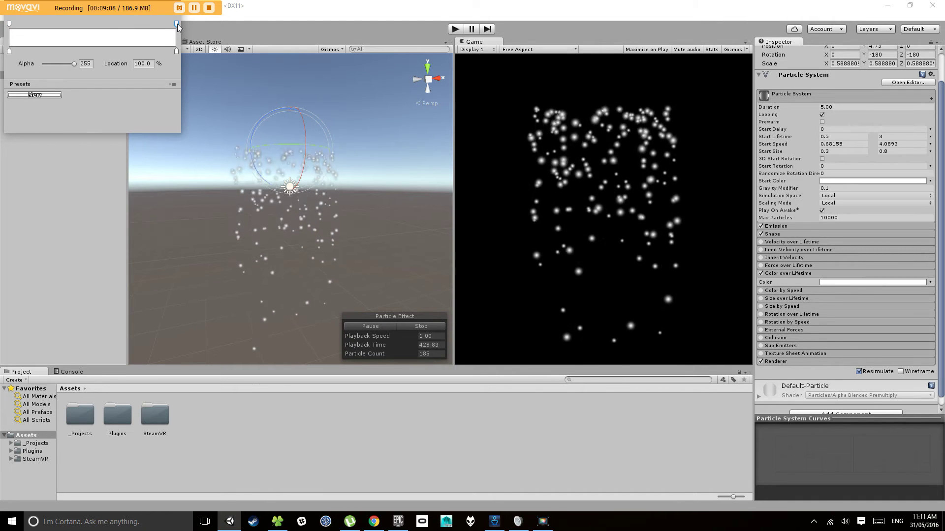
pyautogui.moveTo(75, 64); pyautogui.dragTo(42, 67)
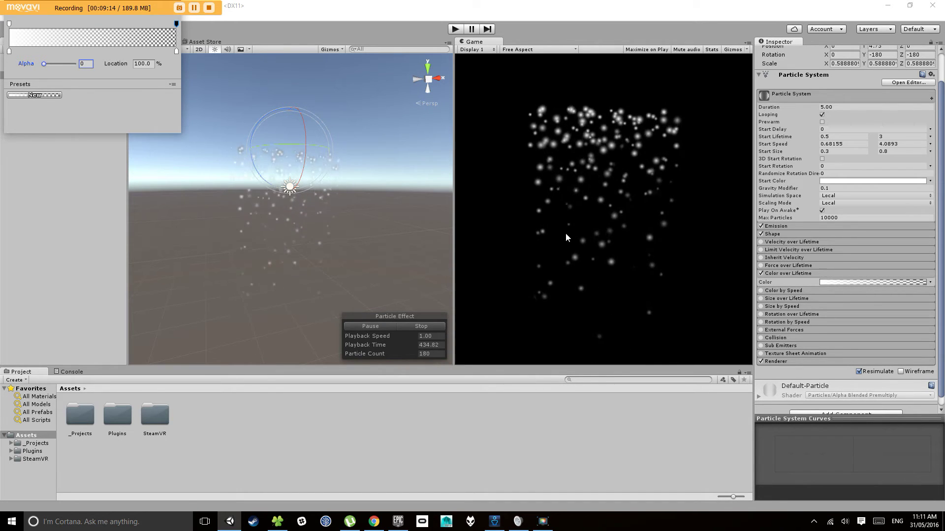
pyautogui.click(77, 24)
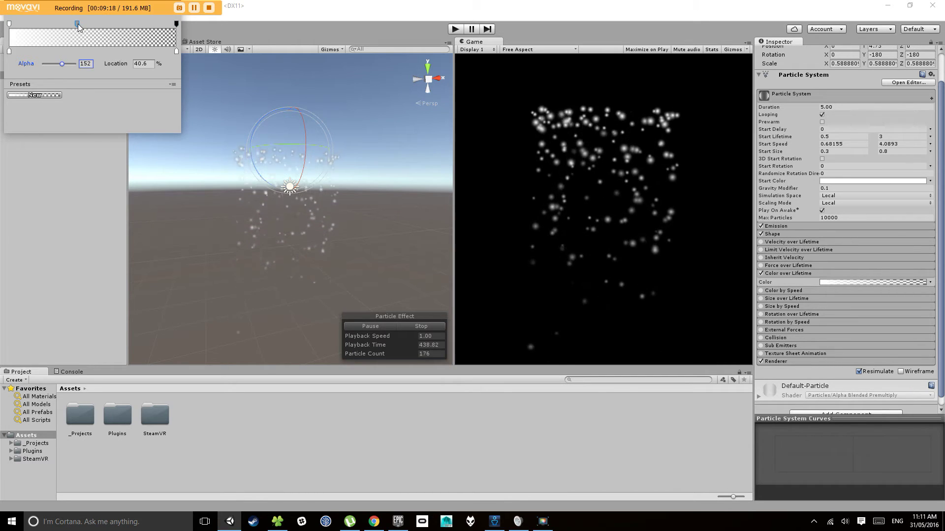
pyautogui.moveTo(78, 23); pyautogui.dragTo(91, 24)
pyautogui.moveTo(66, 63); pyautogui.dragTo(76, 63)
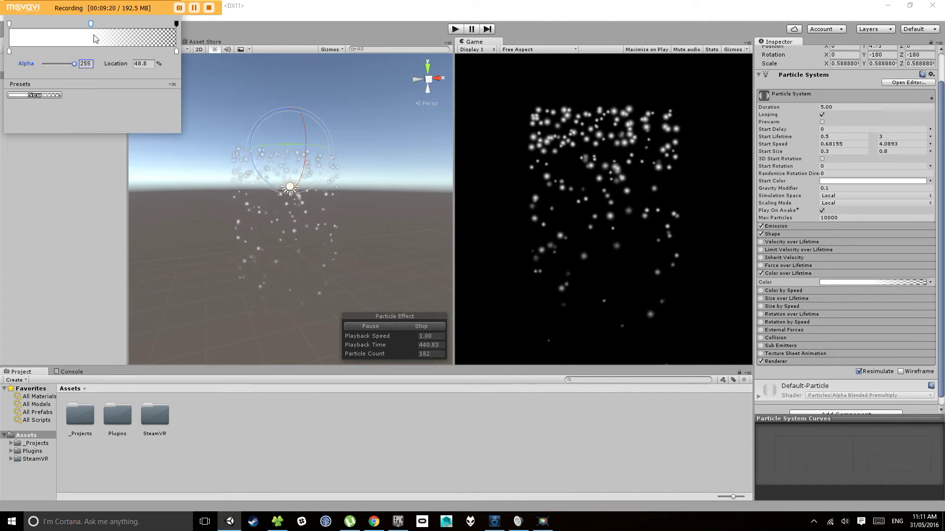
pyautogui.moveTo(91, 24); pyautogui.dragTo(96, 24)
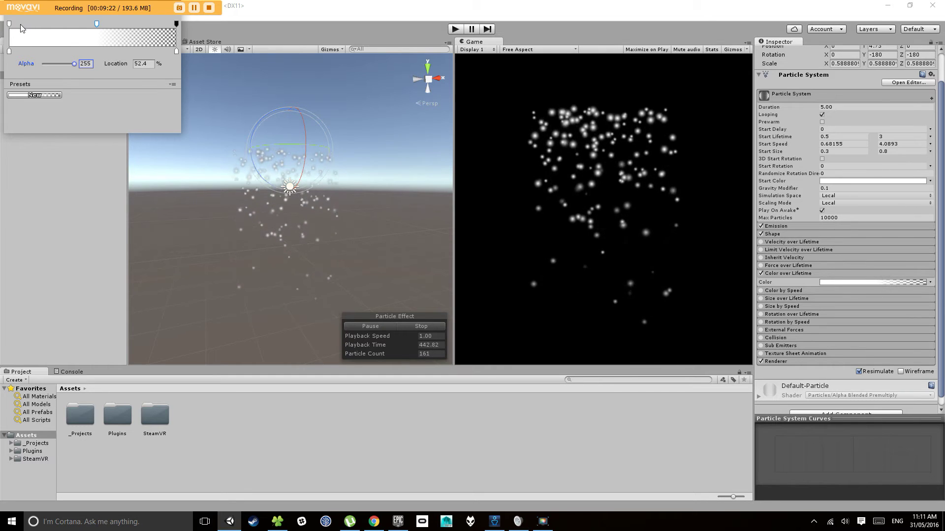
# Set the starting alpha to fully transparent and add an alpha-199 key at 74.1%.
pyautogui.click(9, 23)
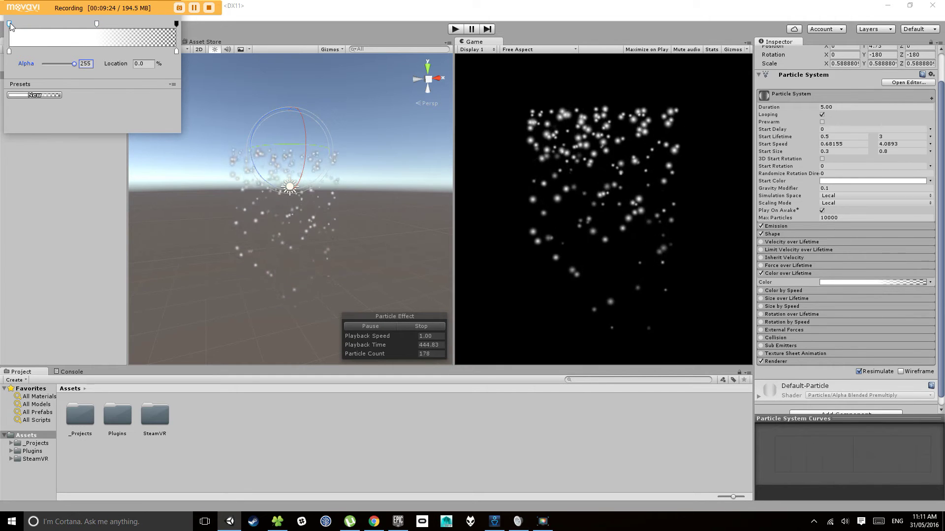
pyautogui.moveTo(67, 64); pyautogui.dragTo(26, 63)
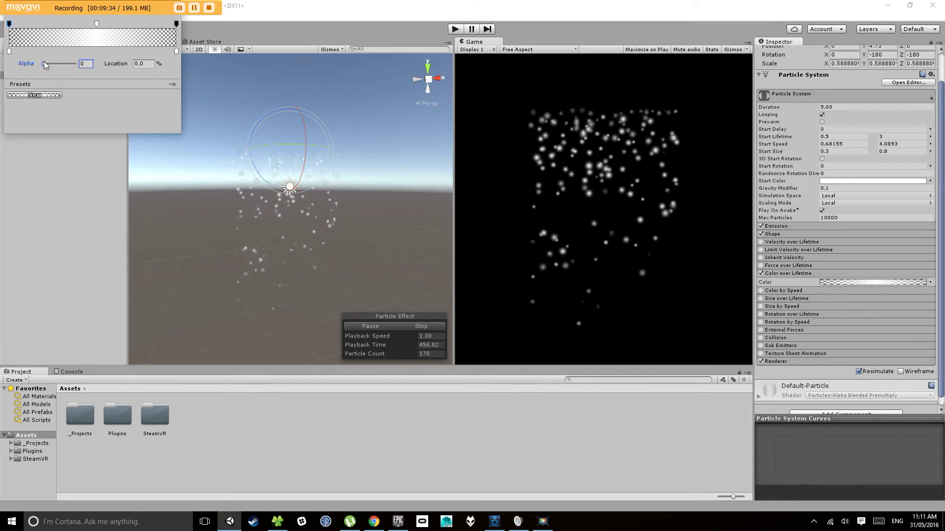
pyautogui.click(25, 24)
pyautogui.moveTo(50, 64); pyautogui.dragTo(84, 64)
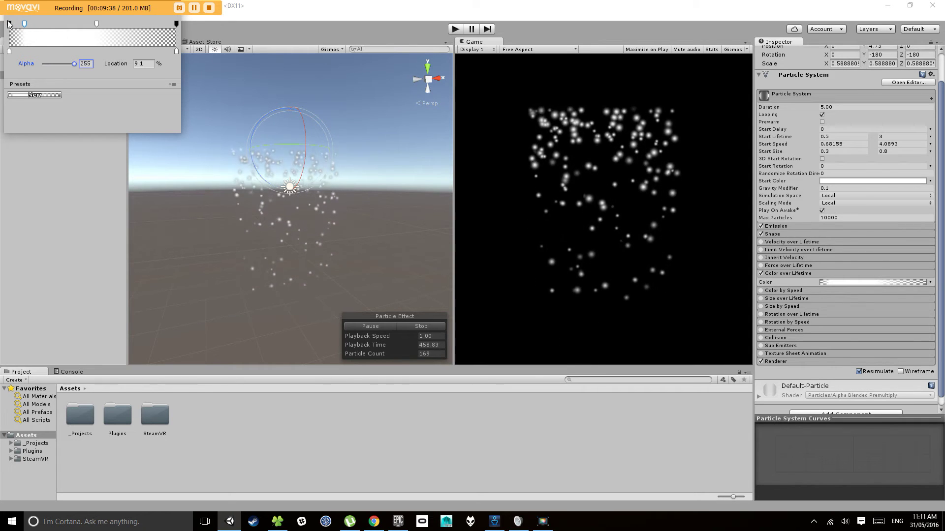
pyautogui.moveTo(97, 23); pyautogui.dragTo(145, 24)
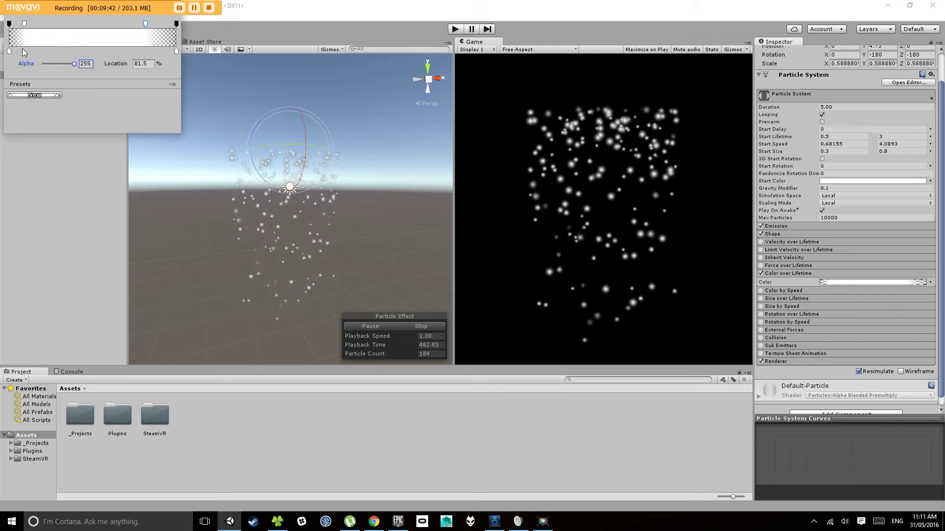
# Move the first colour key to 17.1% and colour it a light blue.
pyautogui.click(10, 50)
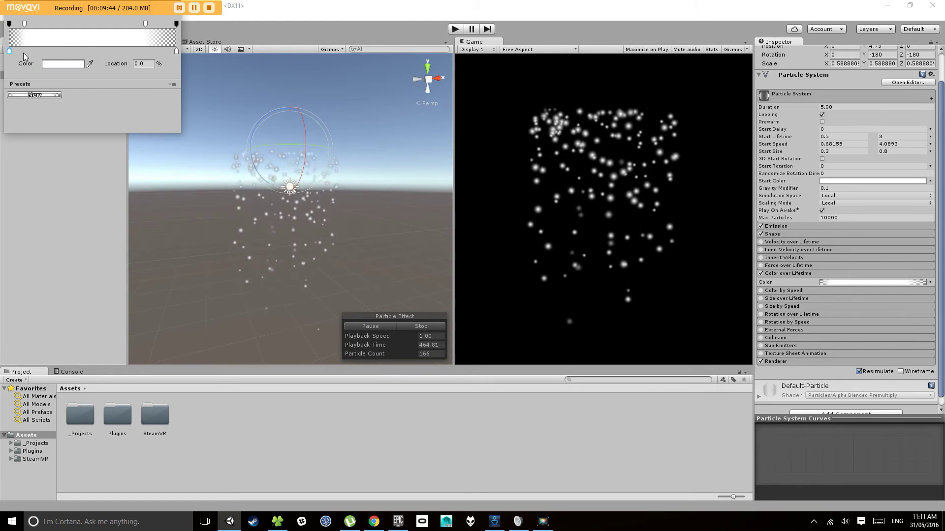
pyautogui.moveTo(9, 50); pyautogui.dragTo(37, 49)
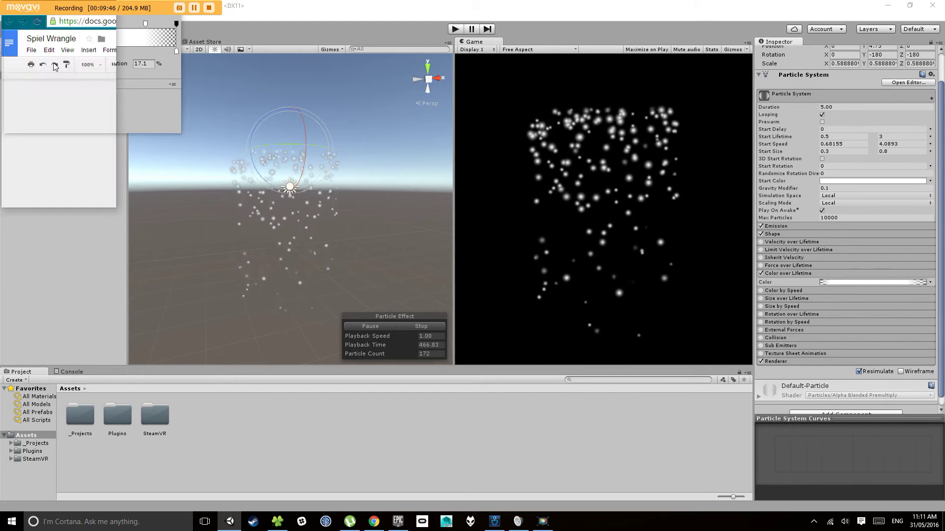
pyautogui.click(54, 65)
pyautogui.moveTo(54, 54); pyautogui.dragTo(60, 52)
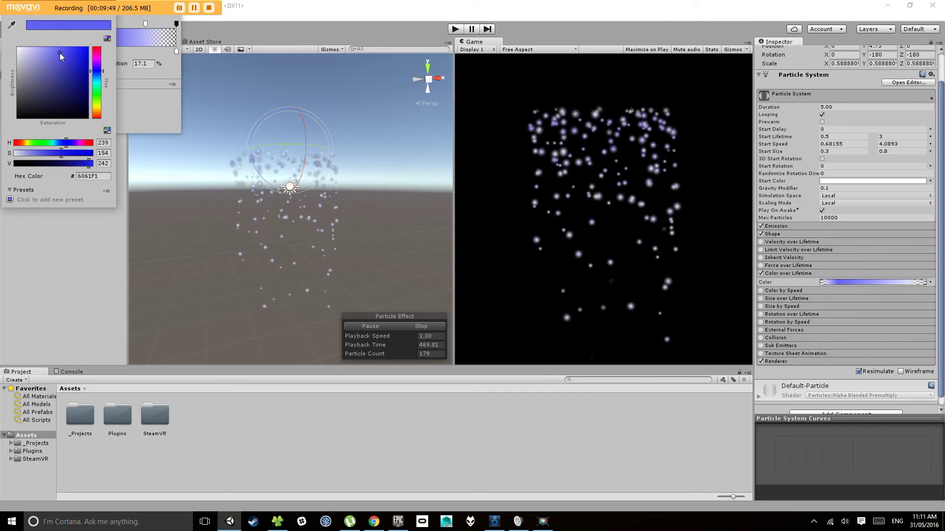
pyautogui.click(99, 75)
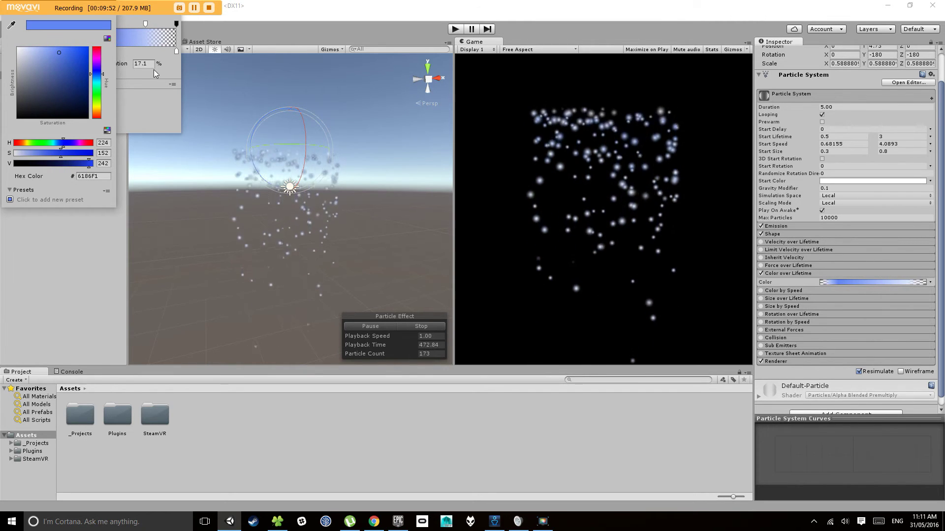
pyautogui.click(151, 96)
# Recolour the last colour key a deep saturated blue and close the gradient editor.
pyautogui.click(135, 51)
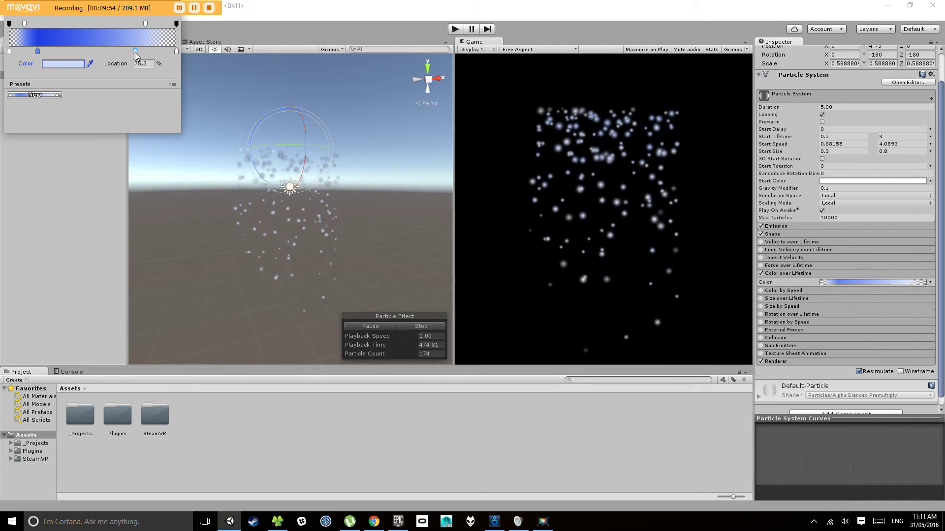
pyautogui.click(177, 51)
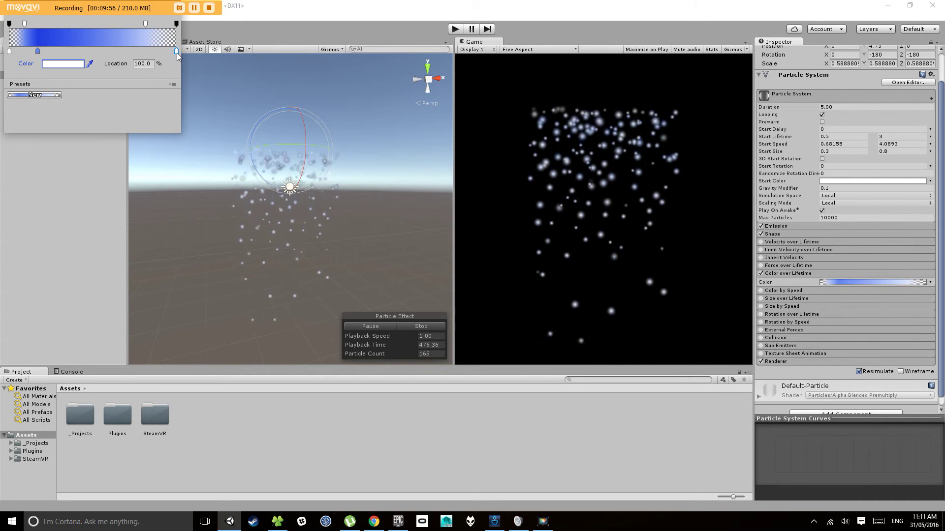
pyautogui.click(83, 63)
pyautogui.click(97, 106)
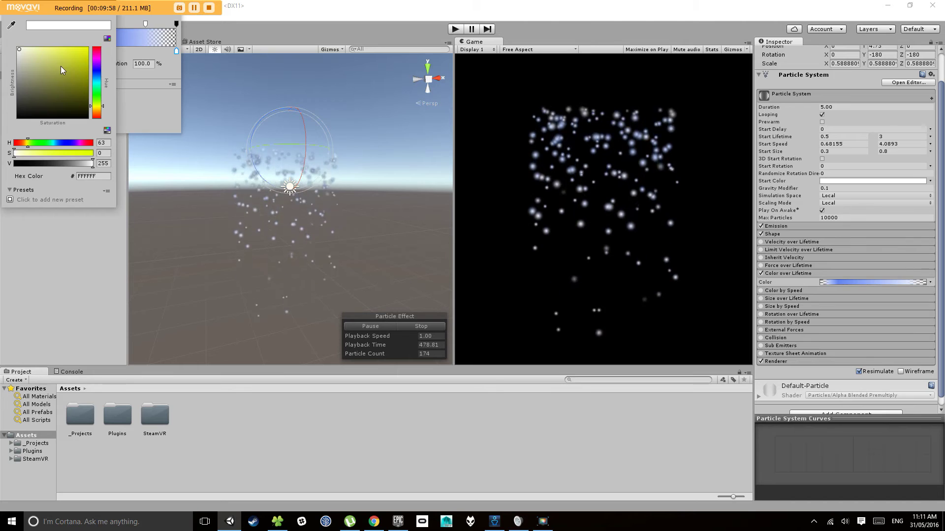
pyautogui.moveTo(61, 66)
pyautogui.mouseDown()
pyautogui.moveTo(58, 51)
pyautogui.moveTo(69, 73)
pyautogui.mouseUp()
pyautogui.click(100, 75)
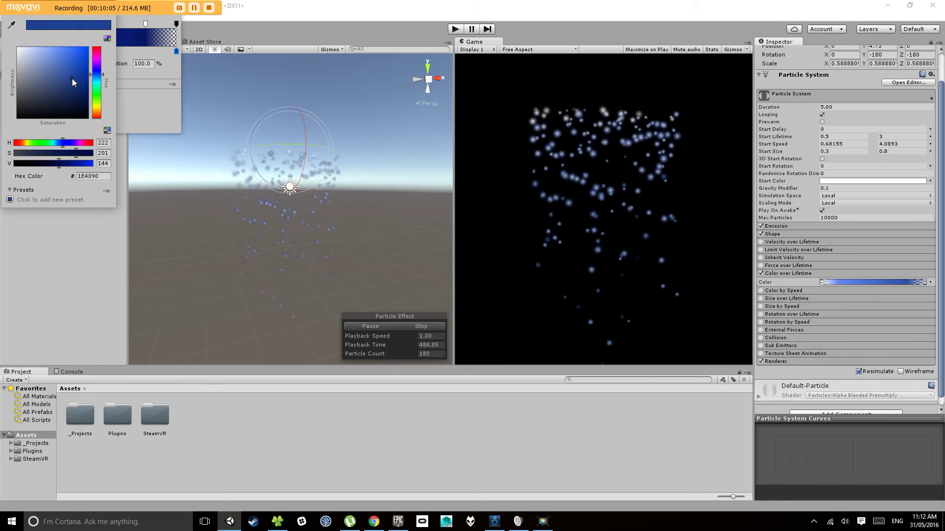
pyautogui.click(74, 65)
pyautogui.moveTo(75, 64); pyautogui.dragTo(103, 77)
pyautogui.click(101, 72)
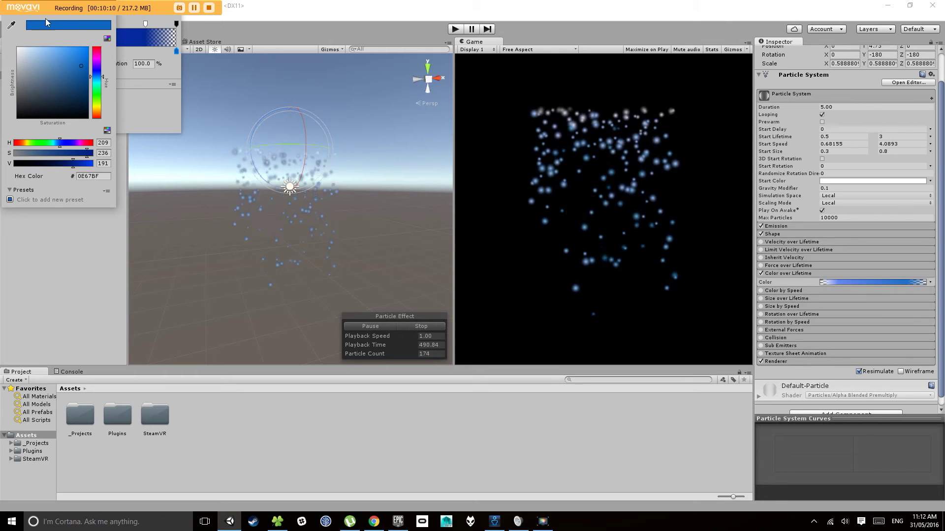
pyautogui.click(155, 102)
pyautogui.click(255, 27)
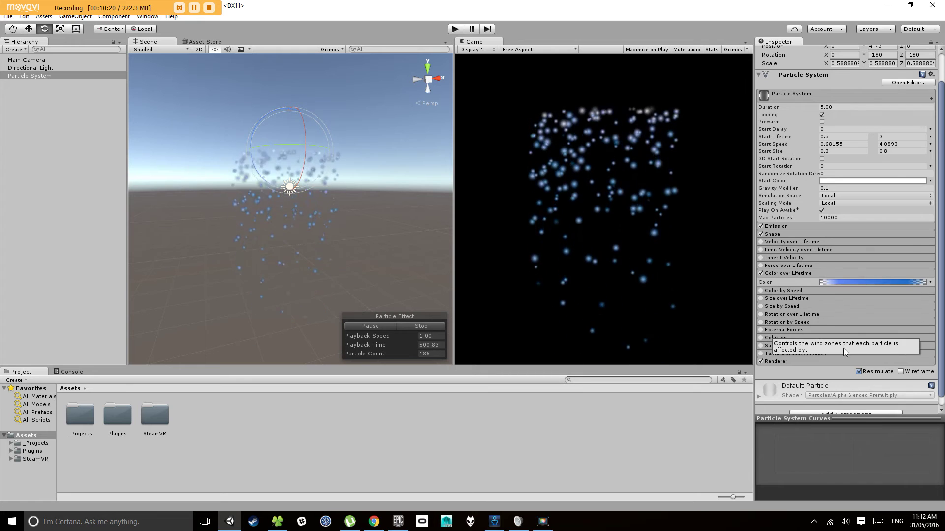
# Enable Size over Lifetime and show its flat 1.0 size curve in an enlarged curves panel.
pyautogui.click(793, 298)
pyautogui.click(761, 298)
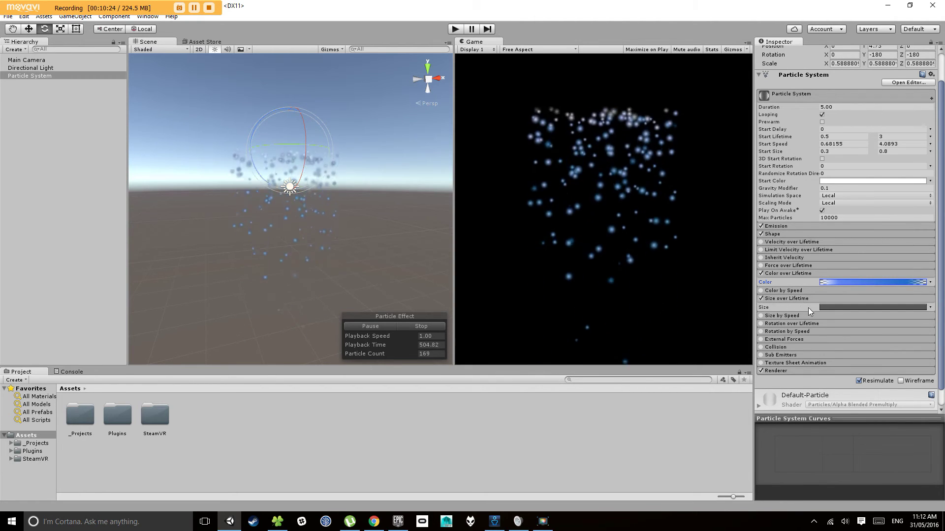
pyautogui.click(853, 306)
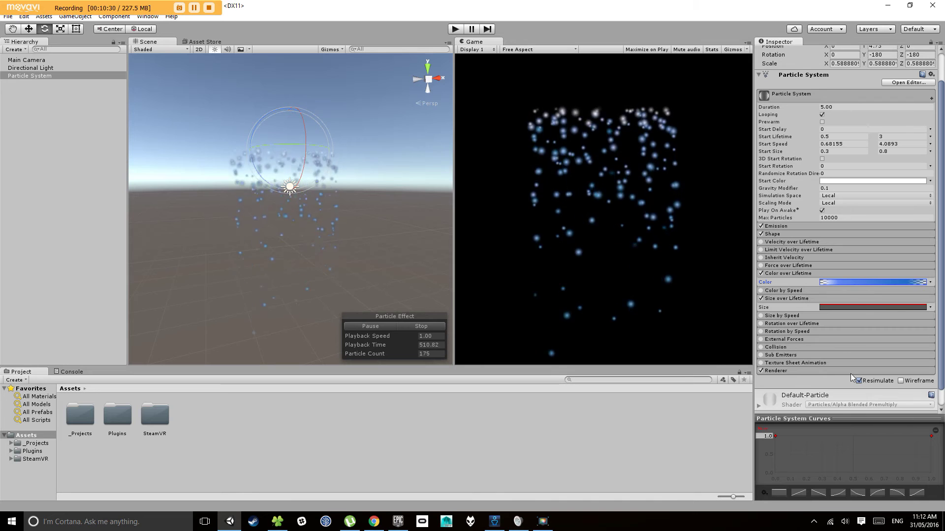
pyautogui.moveTo(851, 421); pyautogui.dragTo(852, 353)
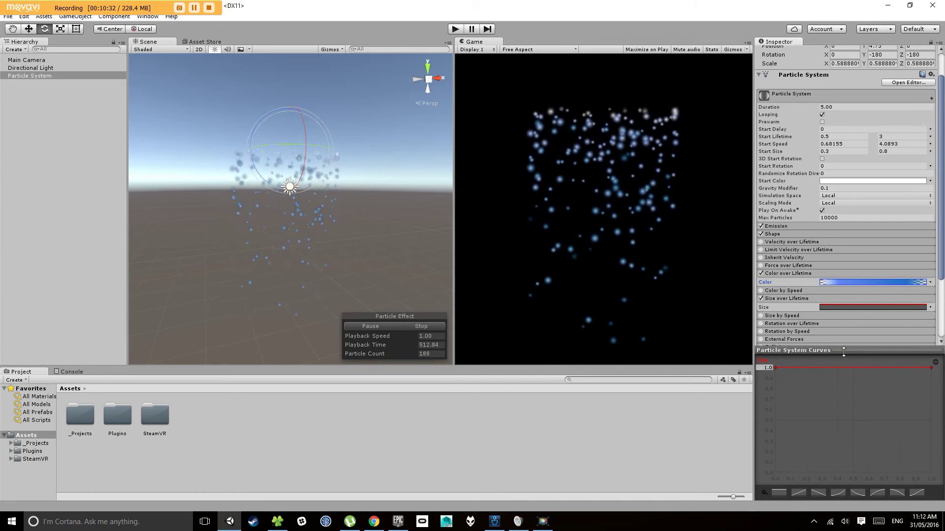
pyautogui.scroll(-3, 843, 314)
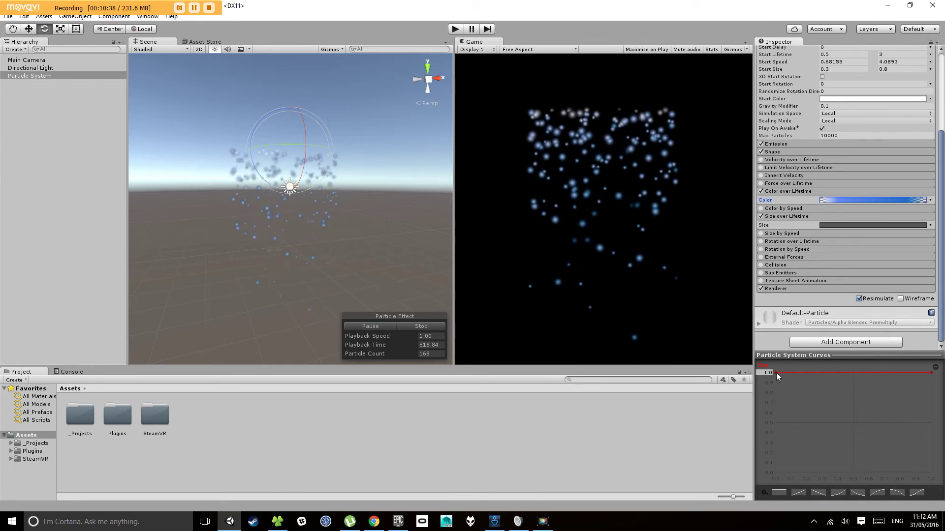
# Apply the falling 1.0-to-0.0 curve preset and move its peak key to 0.300, 1.000.
pyautogui.moveTo(775, 373); pyautogui.dragTo(778, 472)
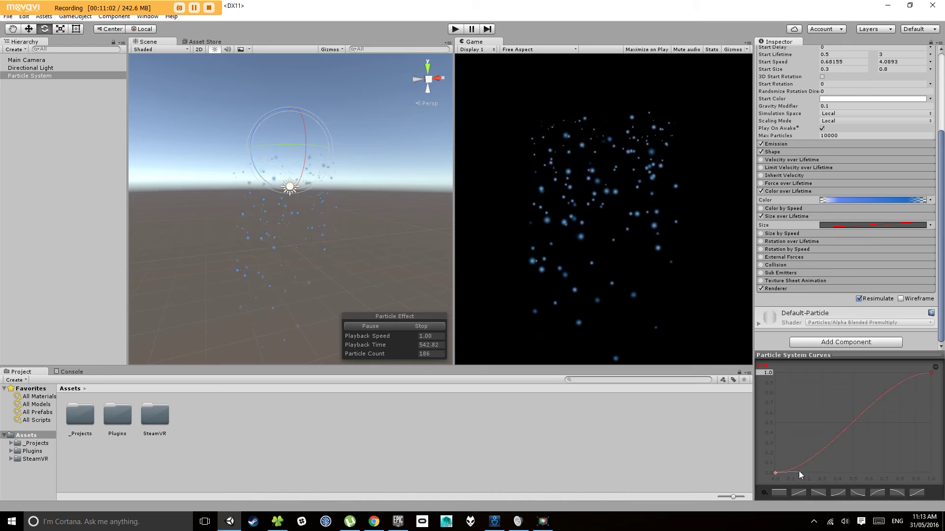
pyautogui.moveTo(798, 471); pyautogui.dragTo(800, 464)
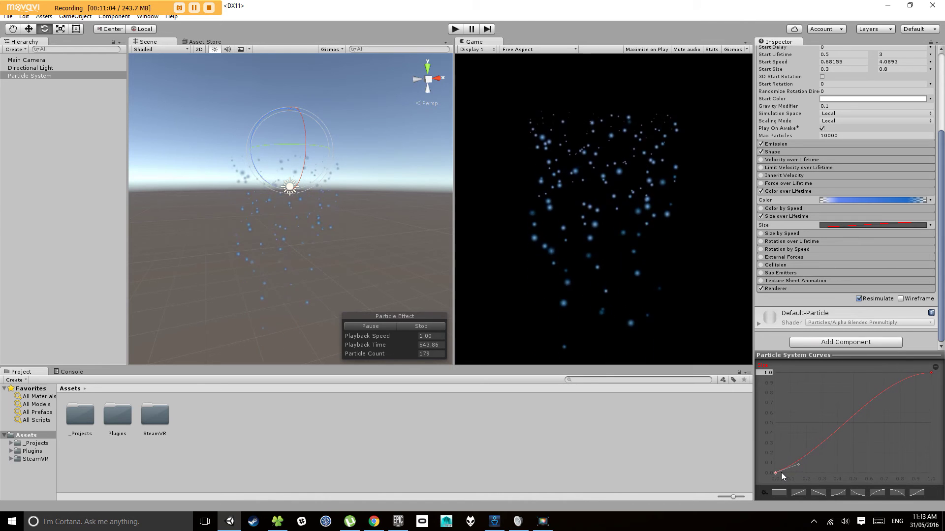
pyautogui.click(897, 492)
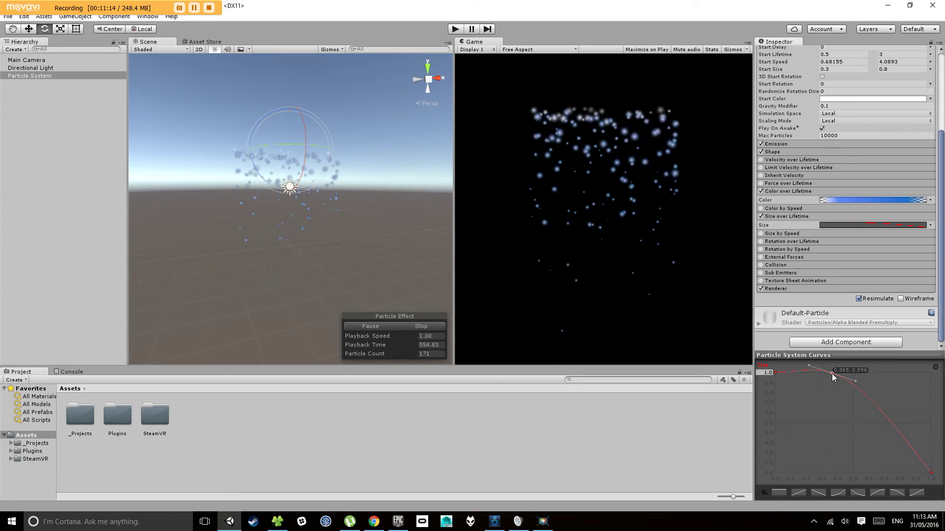
pyautogui.moveTo(831, 376); pyautogui.dragTo(783, 448)
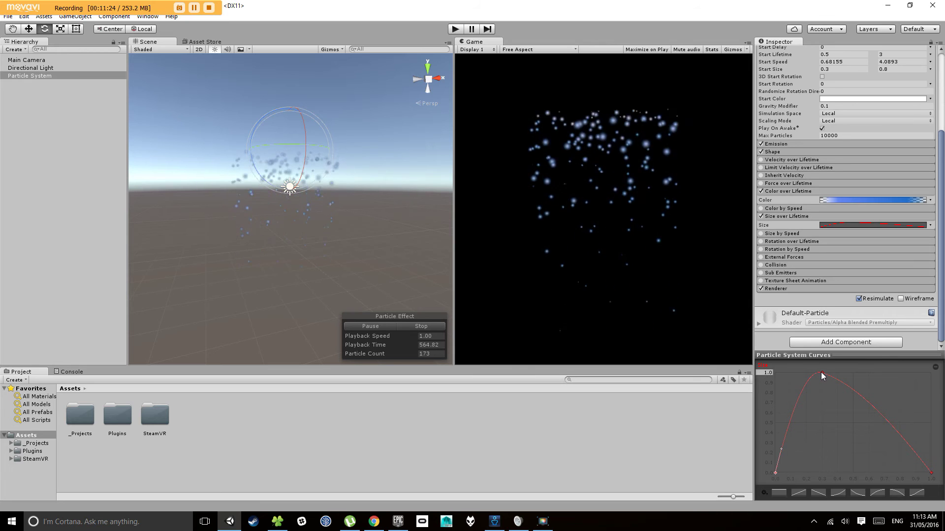
# Flatten the peak key's tangents, place it near 0.328, and return the start key to 0.
pyautogui.click(822, 373)
pyautogui.moveTo(843, 373); pyautogui.dragTo(845, 375)
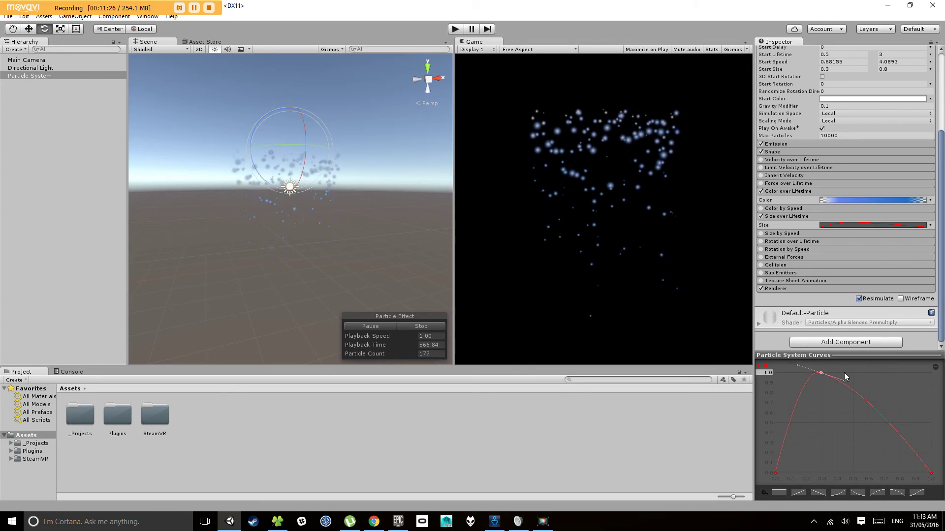
pyautogui.rightClick(822, 373)
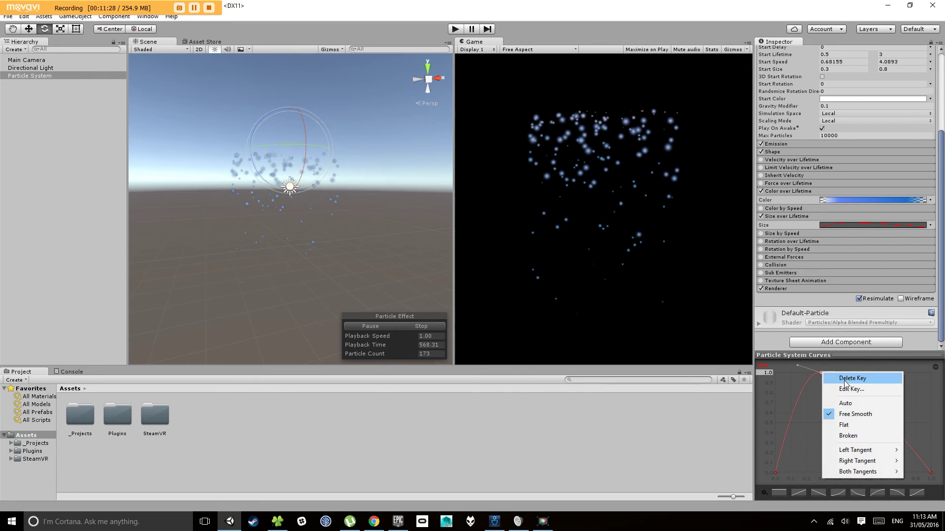
pyautogui.click(847, 426)
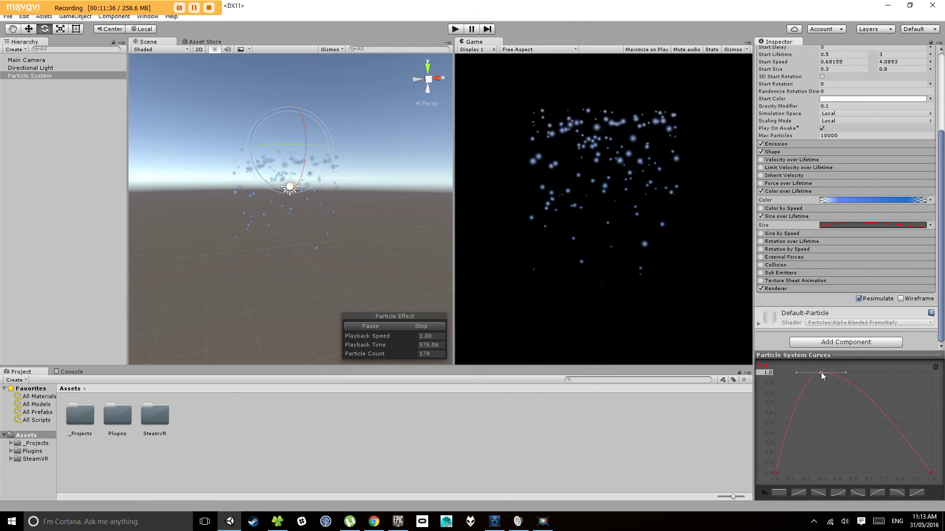
pyautogui.keyDown('ctrl'); pyautogui.moveTo(821, 372); pyautogui.dragTo(830, 372); pyautogui.keyUp('ctrl')
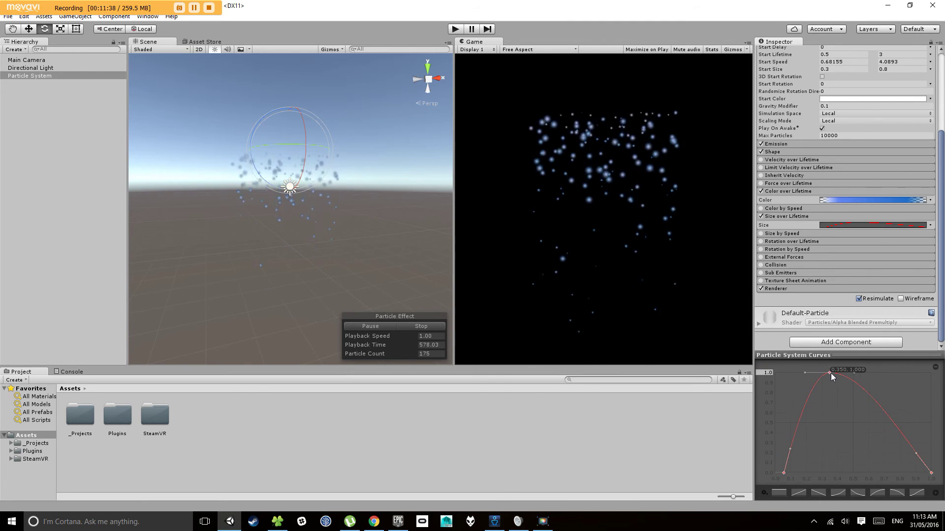
pyautogui.hotkey('ctrl', 'z')
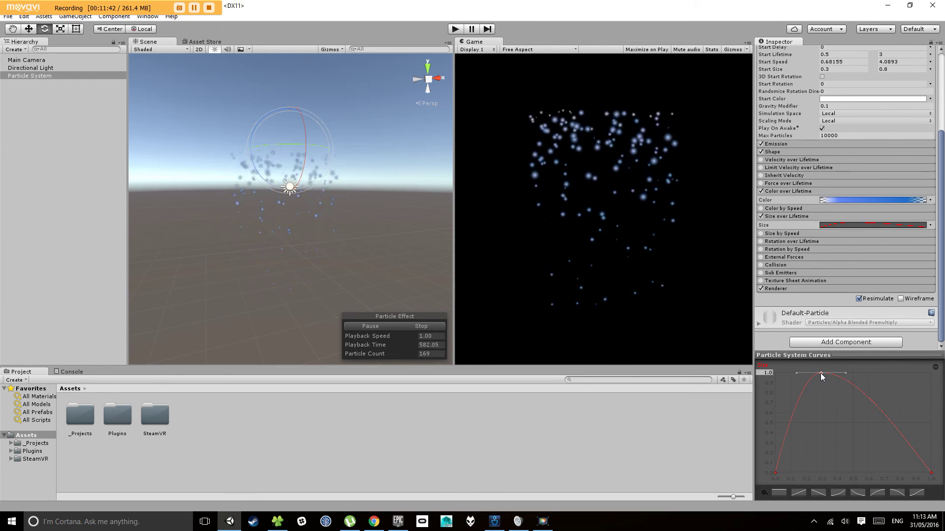
pyautogui.moveTo(820, 373); pyautogui.dragTo(853, 373)
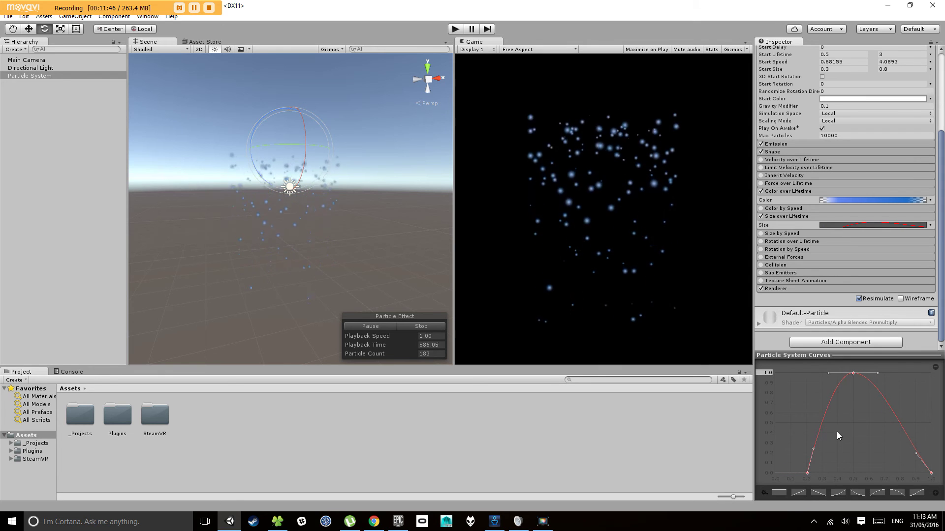
pyautogui.moveTo(807, 473); pyautogui.dragTo(777, 472)
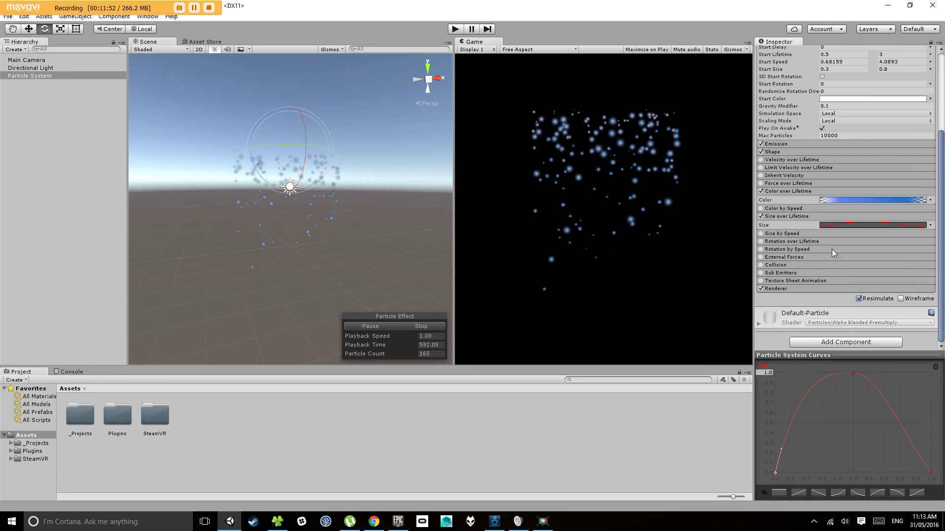
# Set the Renderer to Stretched Billboard with Length Scale 0.5 and Speed Scale 0.4.
pyautogui.click(796, 287)
pyautogui.scroll(-3, 843, 250)
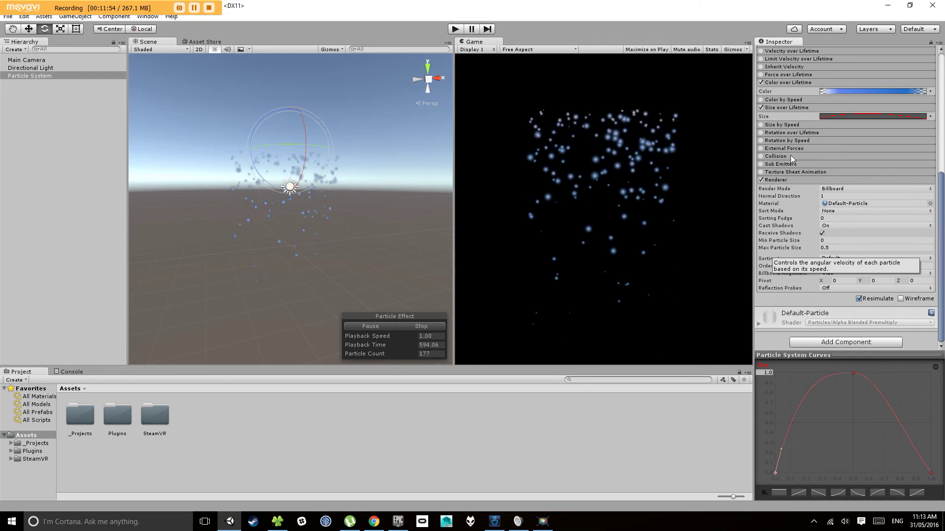
pyautogui.click(833, 190)
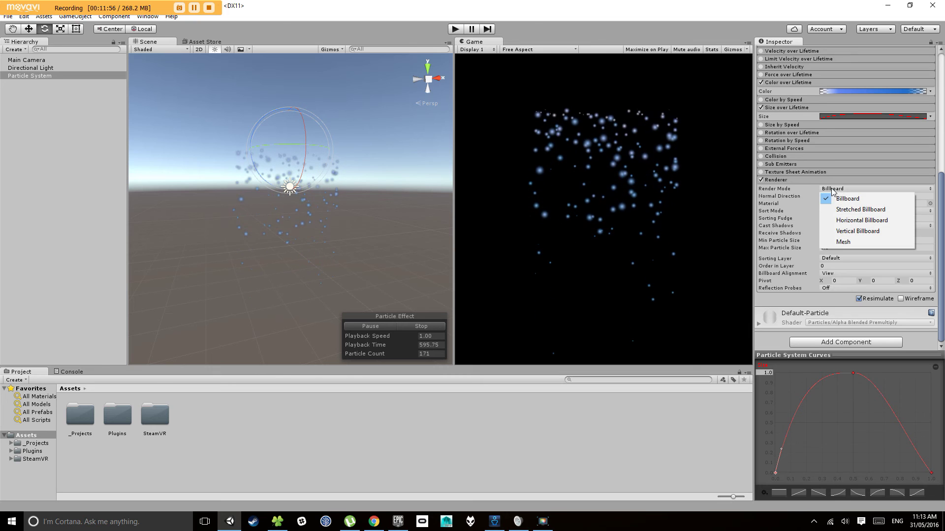
pyautogui.click(855, 212)
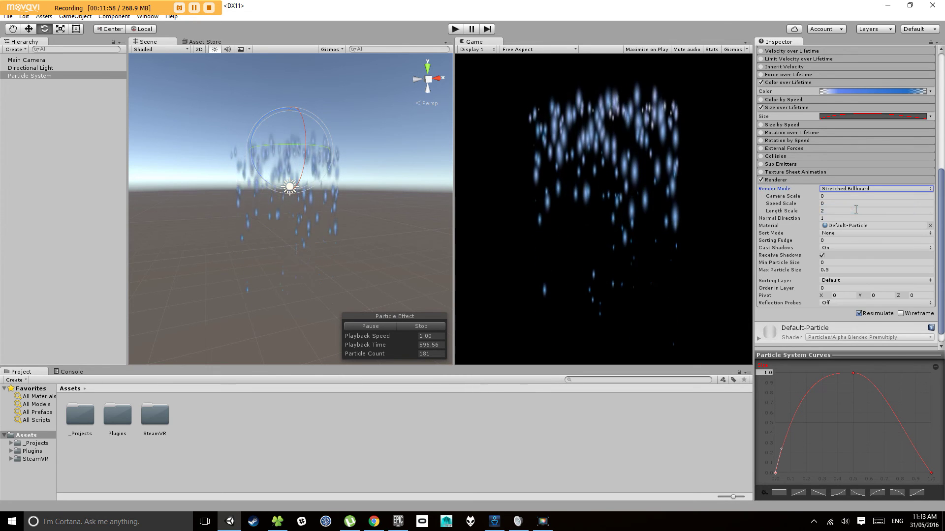
pyautogui.click(829, 203)
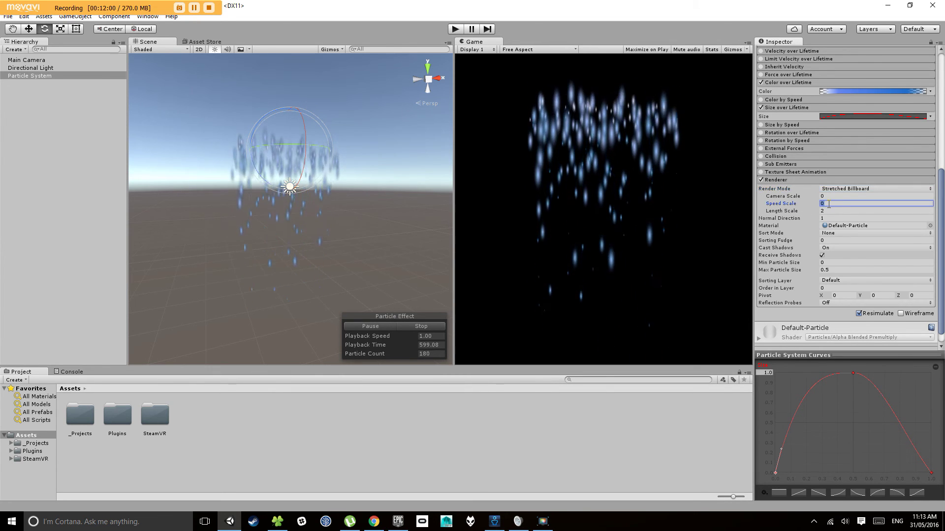
pyautogui.write('1')
pyautogui.press('Return')
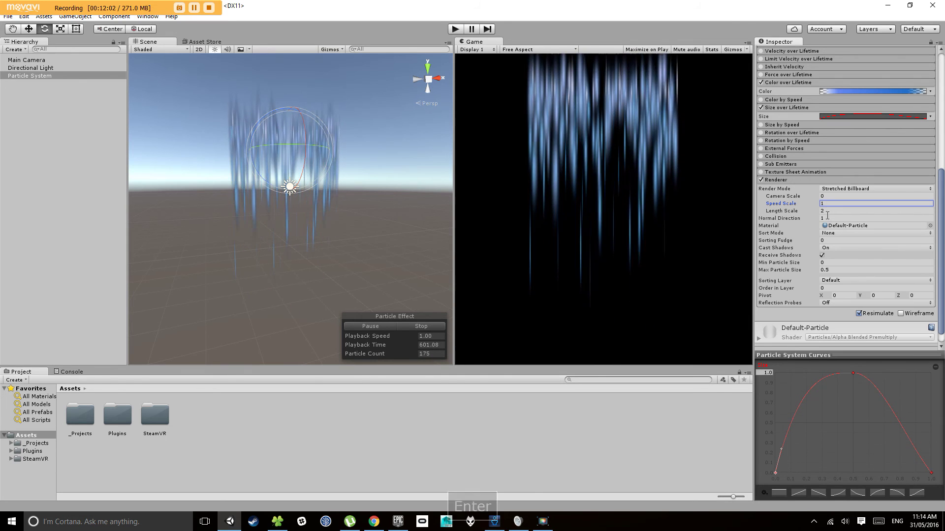
pyautogui.click(831, 211)
pyautogui.write('0.5')
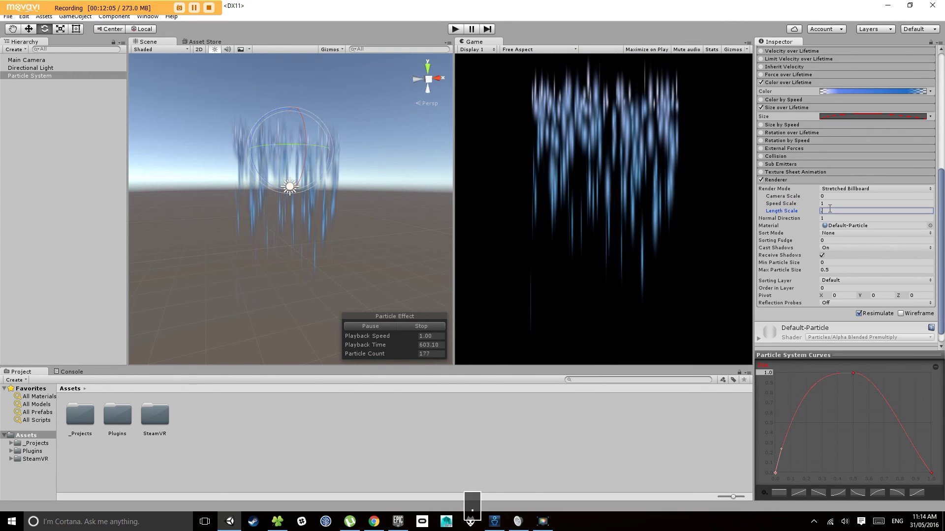
pyautogui.press('Return')
pyautogui.click(832, 203)
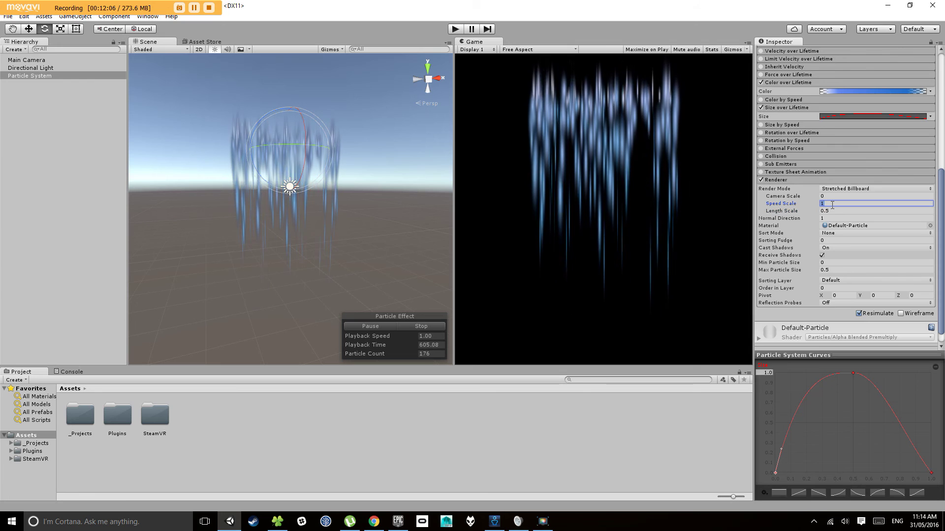
pyautogui.write('.4')
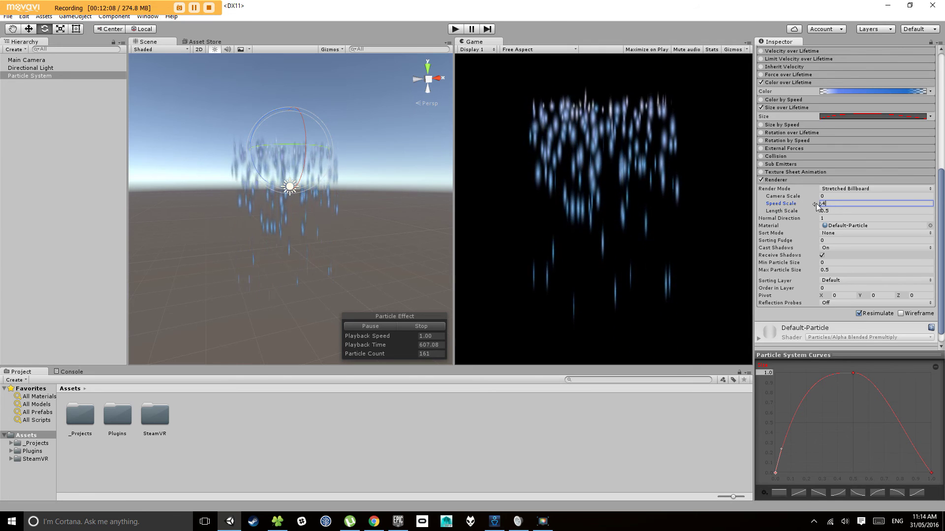
# Switch the Render Mode to Horizontal Billboard, then to Mesh with a Cube mesh.
pyautogui.click(841, 189)
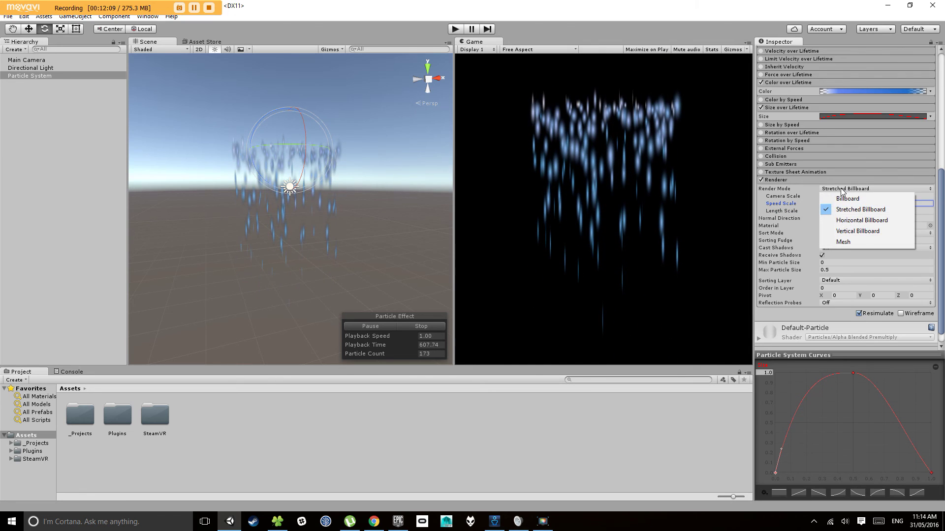
pyautogui.click(858, 222)
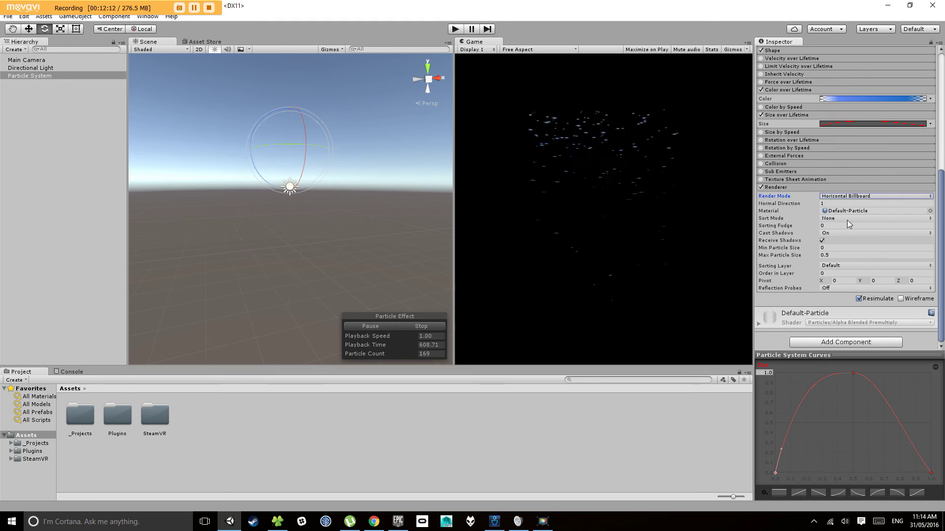
pyautogui.click(845, 196)
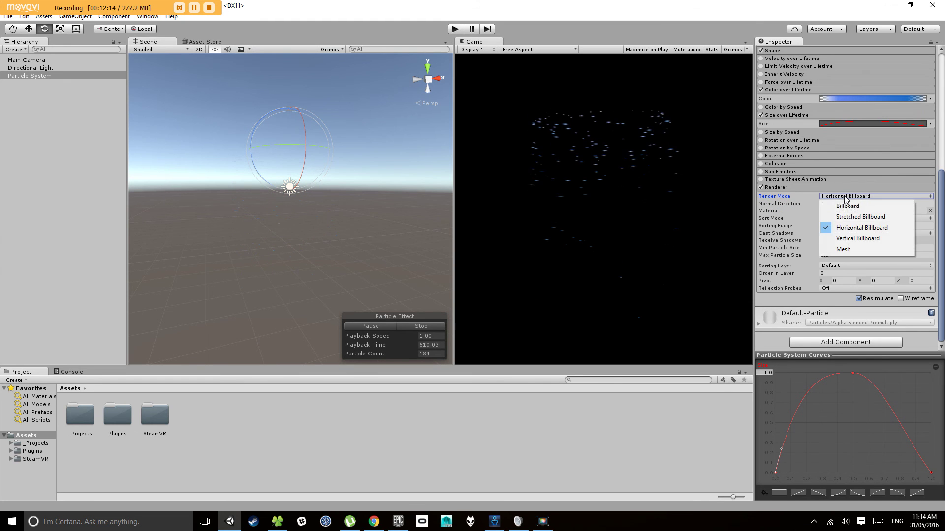
pyautogui.click(849, 249)
pyautogui.keyDown('alt'); pyautogui.moveTo(305, 210); pyautogui.dragTo(299, 209); pyautogui.keyUp('alt')
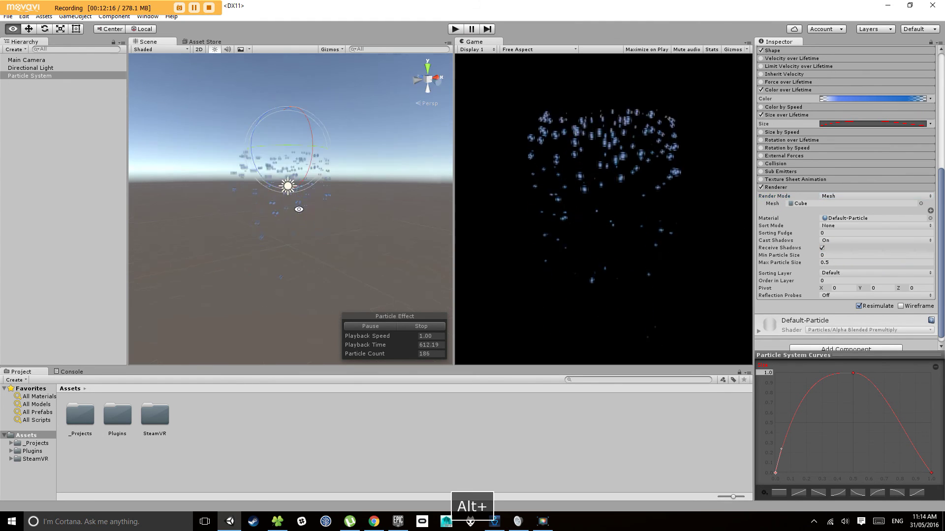
pyautogui.scroll(10, 295, 197)
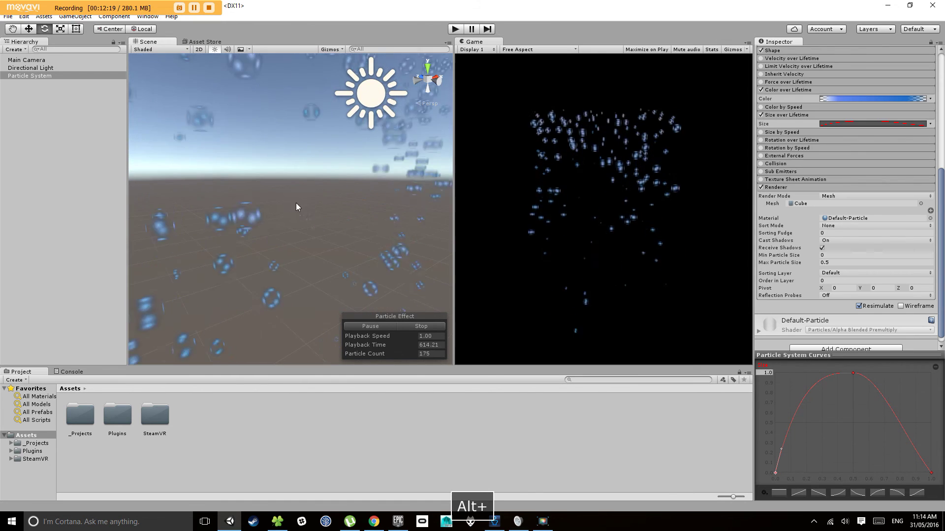
# Create a new folder named Materials in the project Assets.
pyautogui.click(238, 225)
pyautogui.click(287, 164)
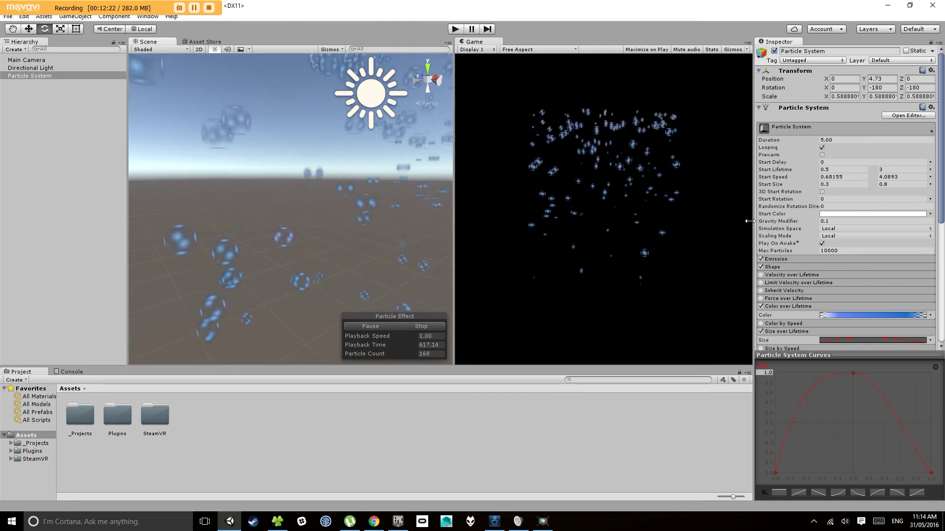
pyautogui.scroll(-8, 820, 228)
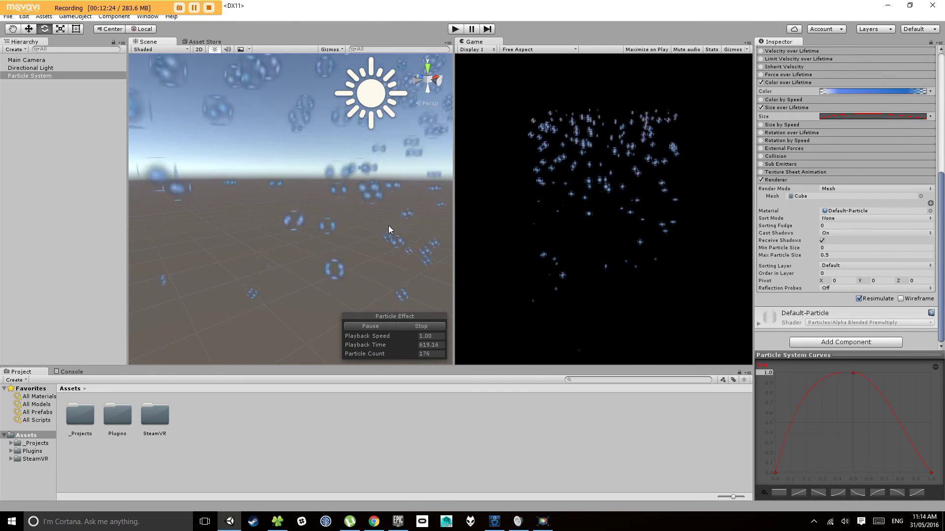
pyautogui.click(215, 450)
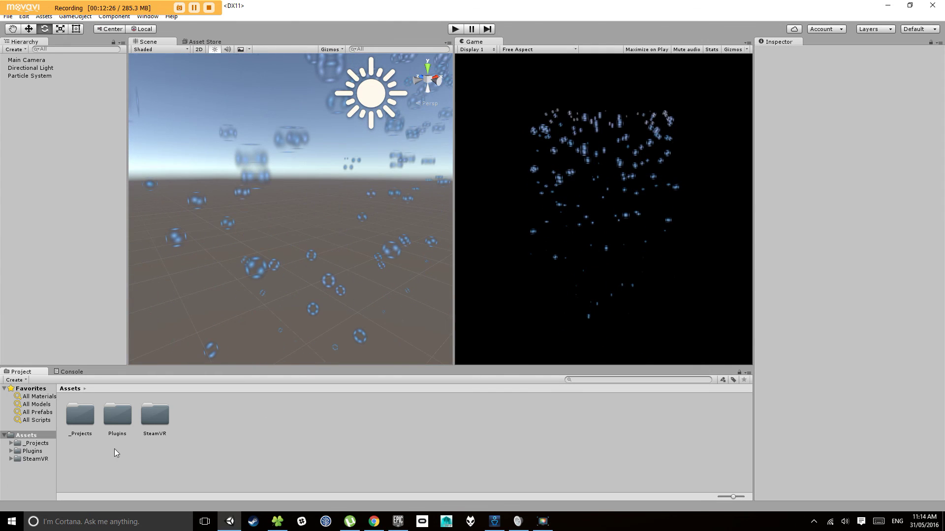
pyautogui.rightClick(173, 467)
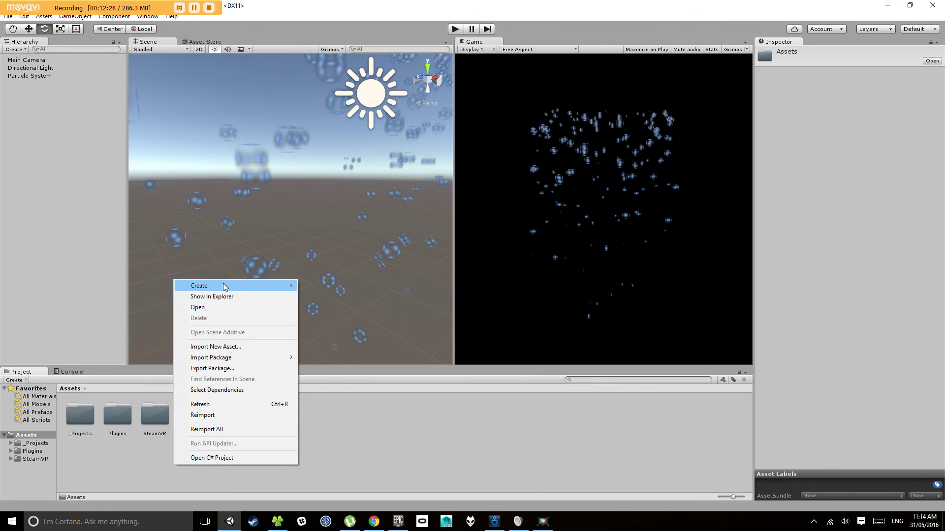
pyautogui.moveTo(190, 284)
pyautogui.click(106, 19)
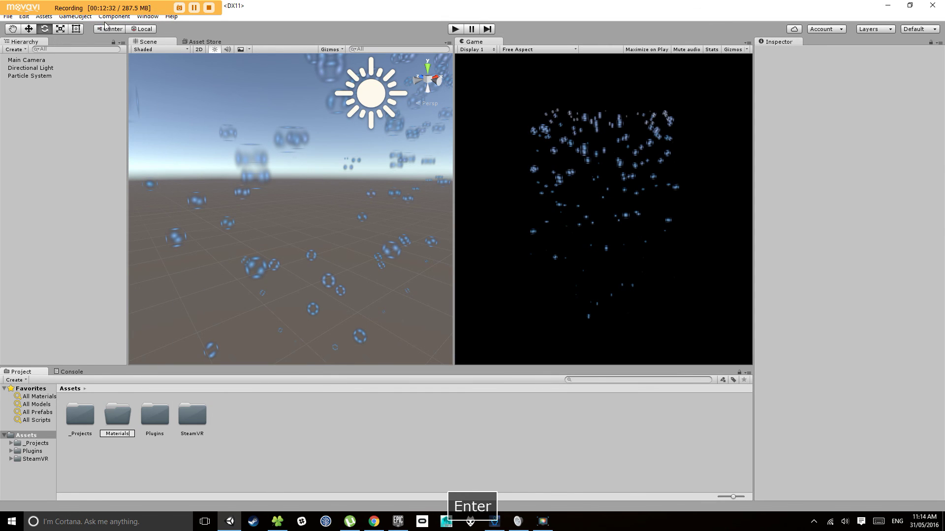
pyautogui.press('Return')
# Create a new material named 'Cube Particle' inside the Materials folder.
pyautogui.rightClick(71, 432)
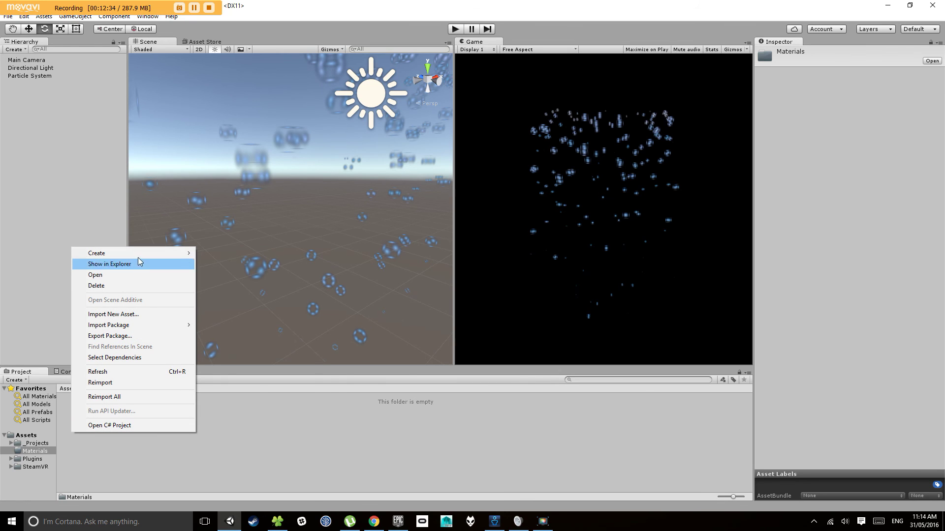
pyautogui.moveTo(140, 253)
pyautogui.click(254, 353)
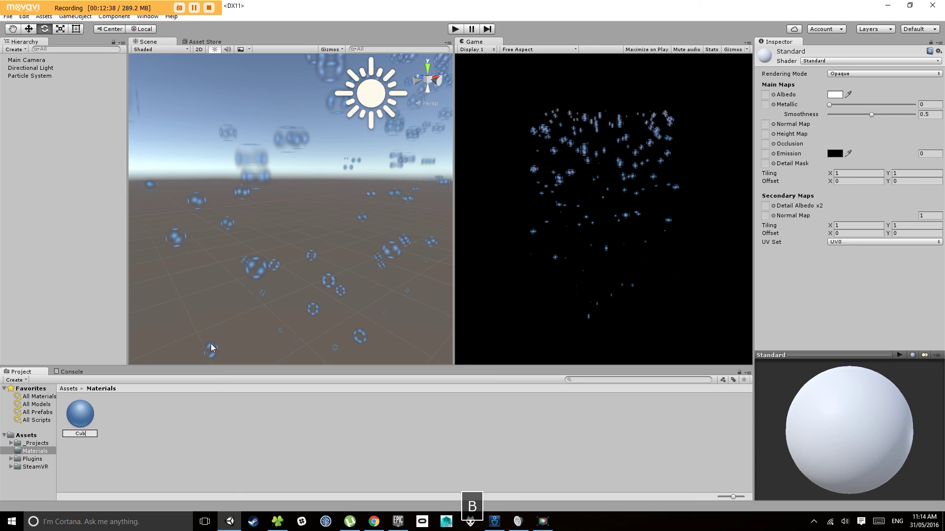
pyautogui.write('Cube Particle')
pyautogui.press('Return')
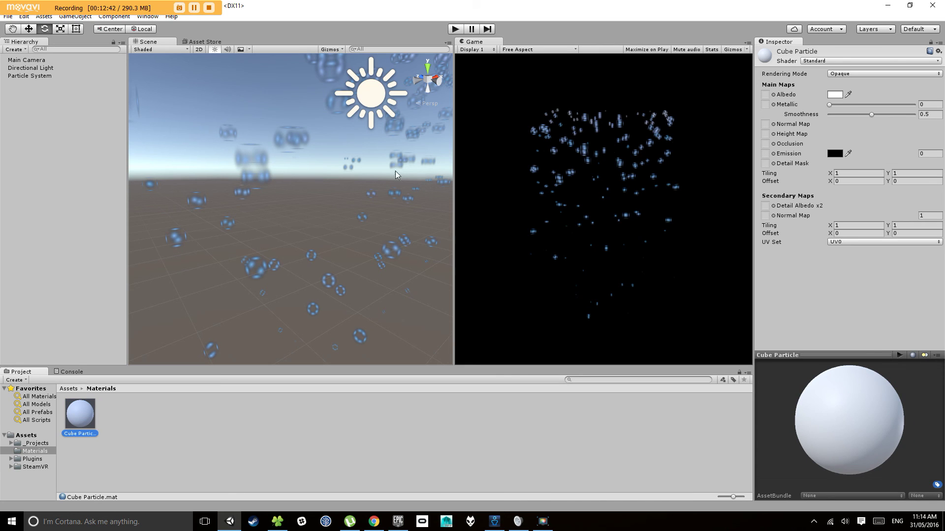
# Assign the Cube Particle material to the particle system Renderer's Material field.
pyautogui.click(43, 71)
pyautogui.click(41, 76)
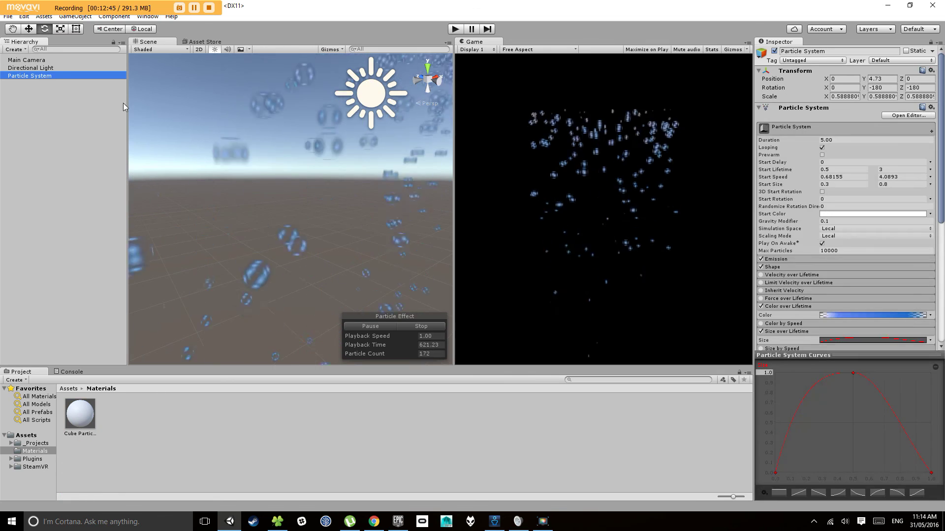
pyautogui.scroll(-10, 793, 285)
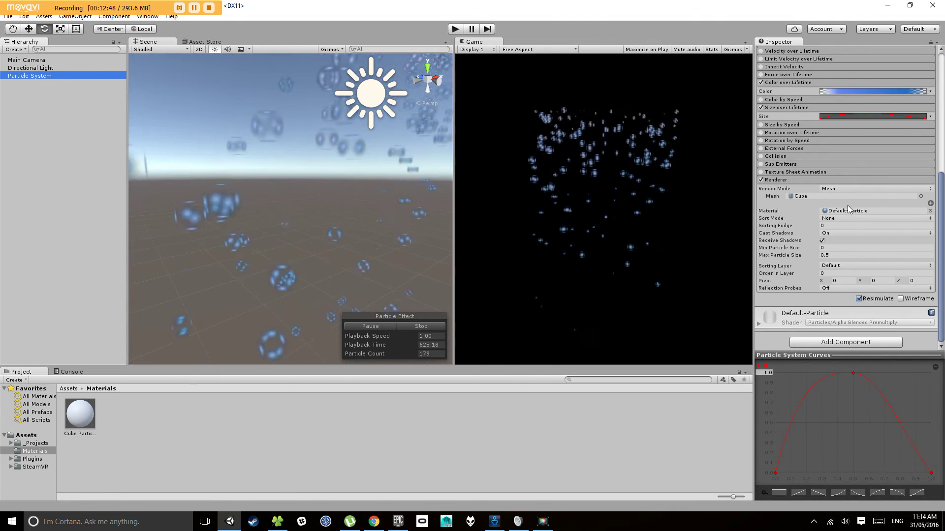
pyautogui.click(81, 424)
pyautogui.moveTo(82, 424); pyautogui.dragTo(834, 215)
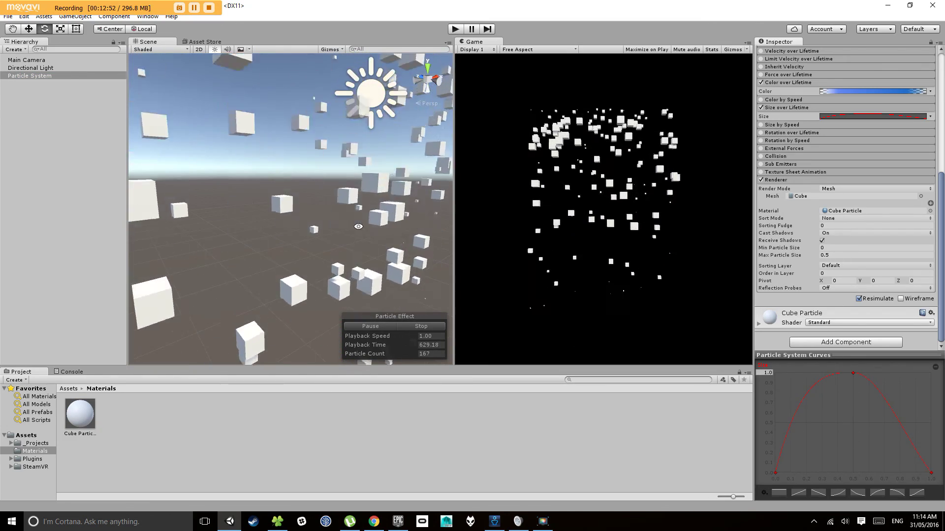
pyautogui.keyDown('alt'); pyautogui.moveTo(275, 266); pyautogui.dragTo(290, 241); pyautogui.keyUp('alt')
pyautogui.scroll(-5, 306, 253)
pyautogui.click(90, 413)
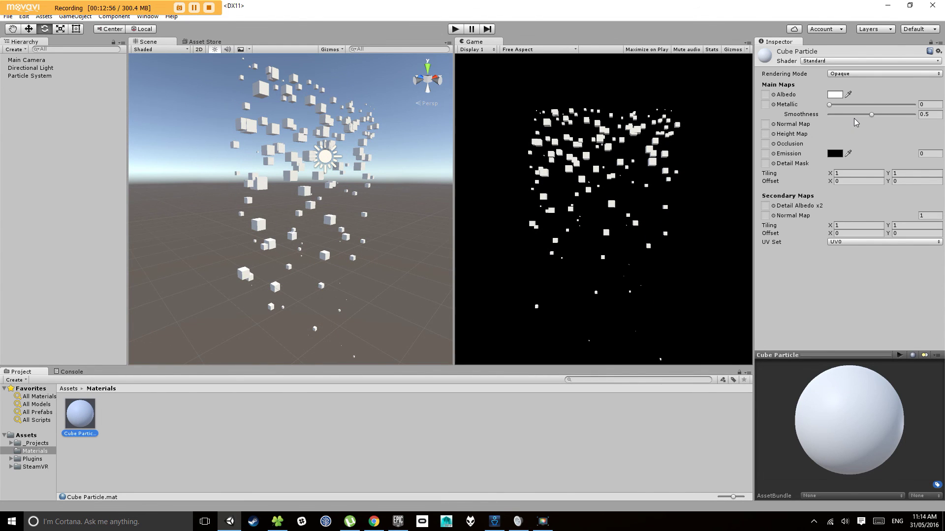
# Tint the Cube Particle albedo periwinkle blue (8487CCFF), then reselect the particle system.
pyautogui.click(835, 95)
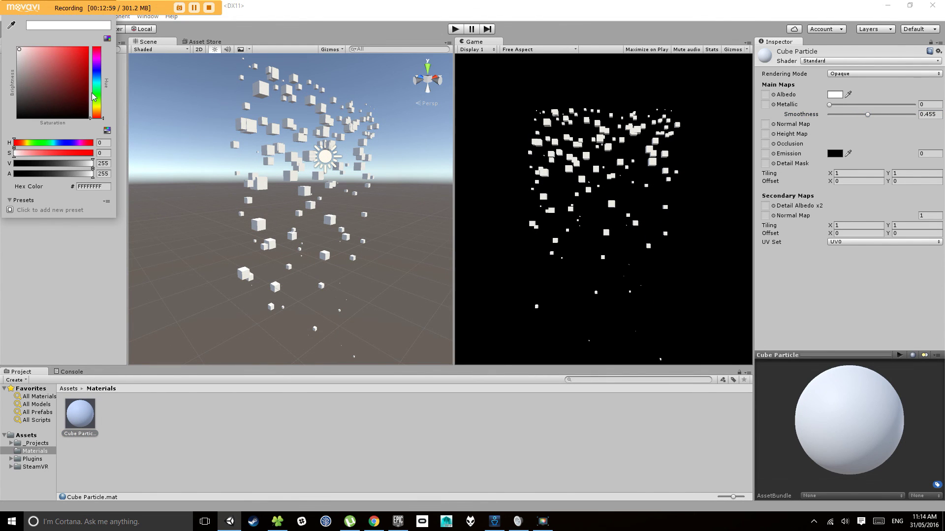
pyautogui.moveTo(64, 79); pyautogui.dragTo(43, 63)
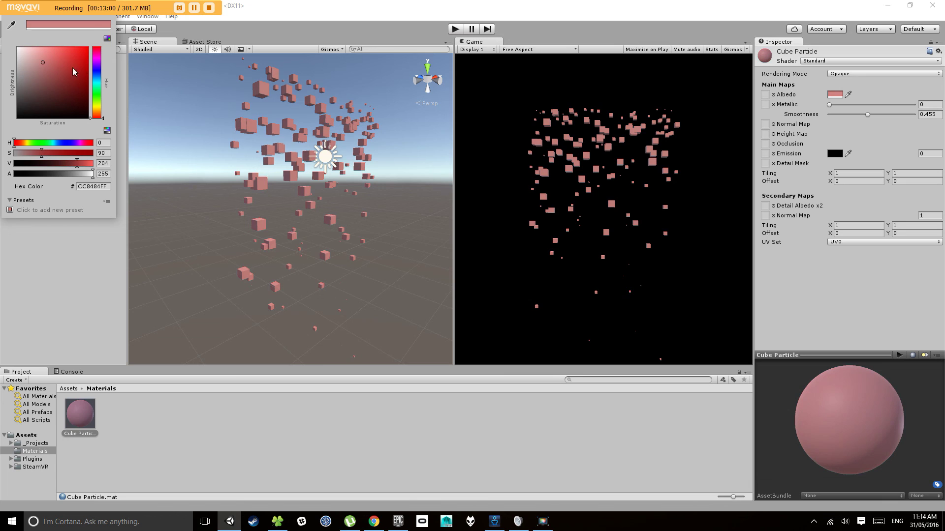
pyautogui.click(96, 80)
pyautogui.click(98, 73)
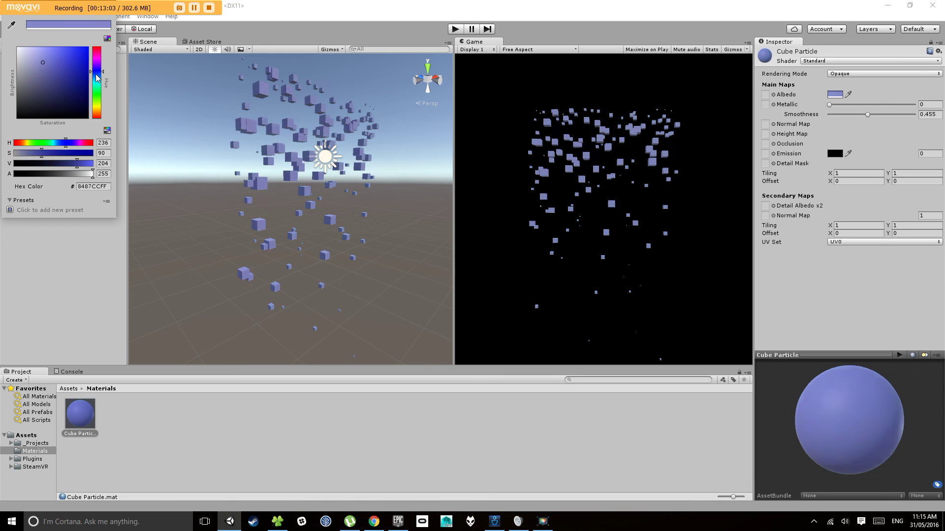
pyautogui.click(646, 170)
pyautogui.click(370, 292)
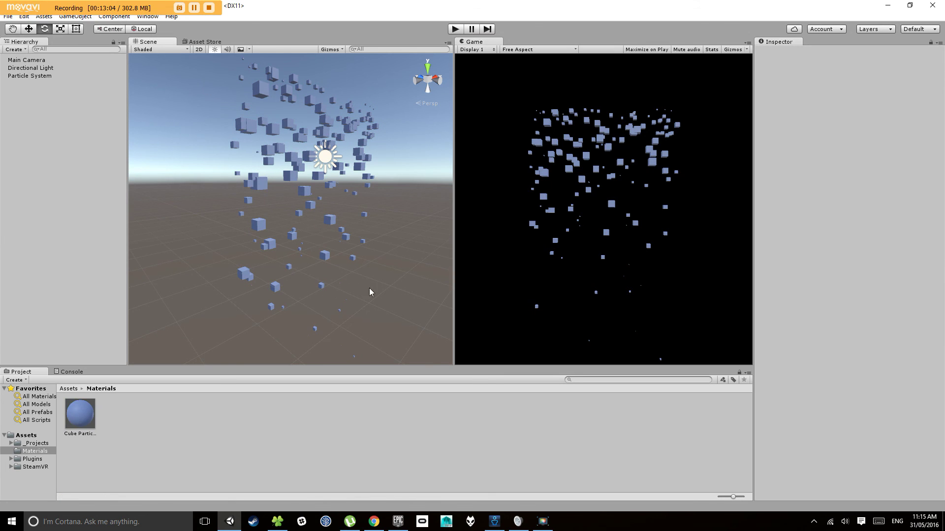
pyautogui.click(266, 237)
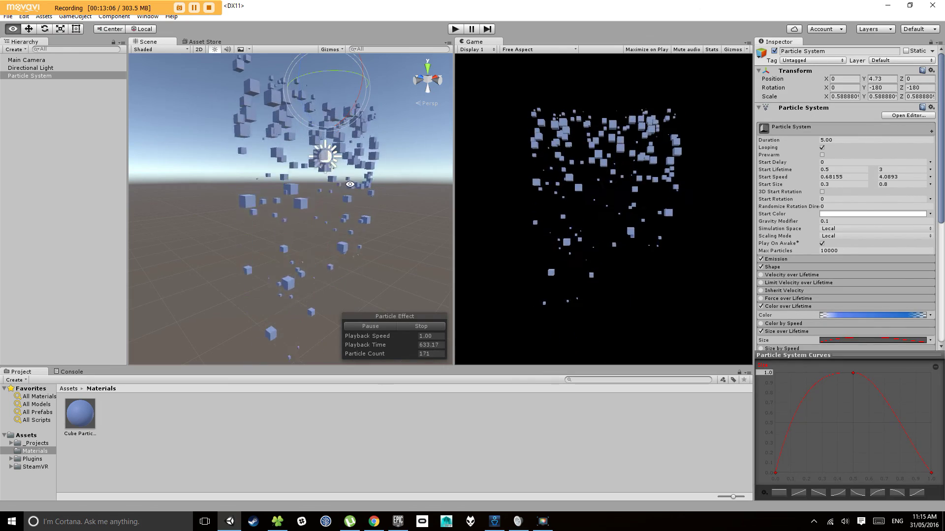
pyautogui.keyDown('alt'); pyautogui.moveTo(414, 237); pyautogui.dragTo(333, 209); pyautogui.keyUp('alt')
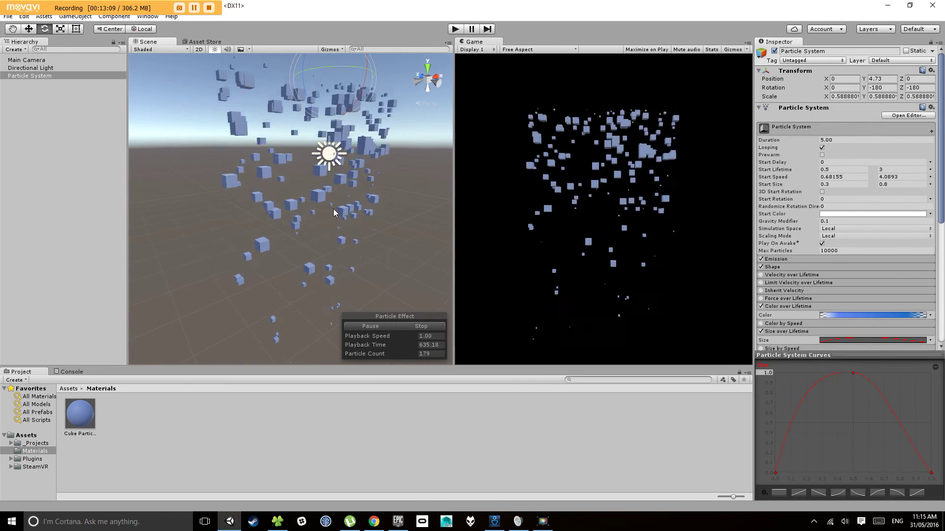